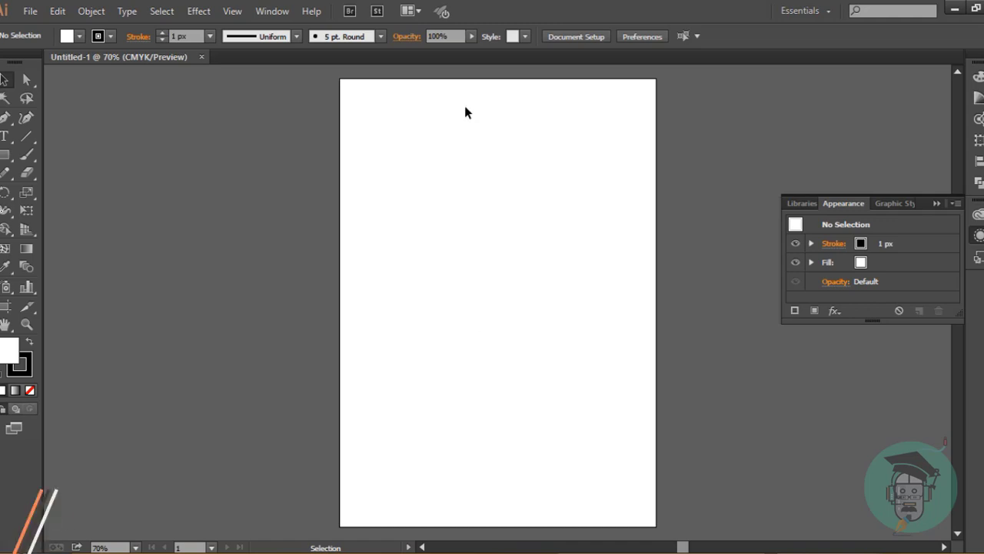
Draw a large egg-shaped outline in the middle of the artboard with the Pencil tool and join its open ends
drag(6, 172, 73, 172)
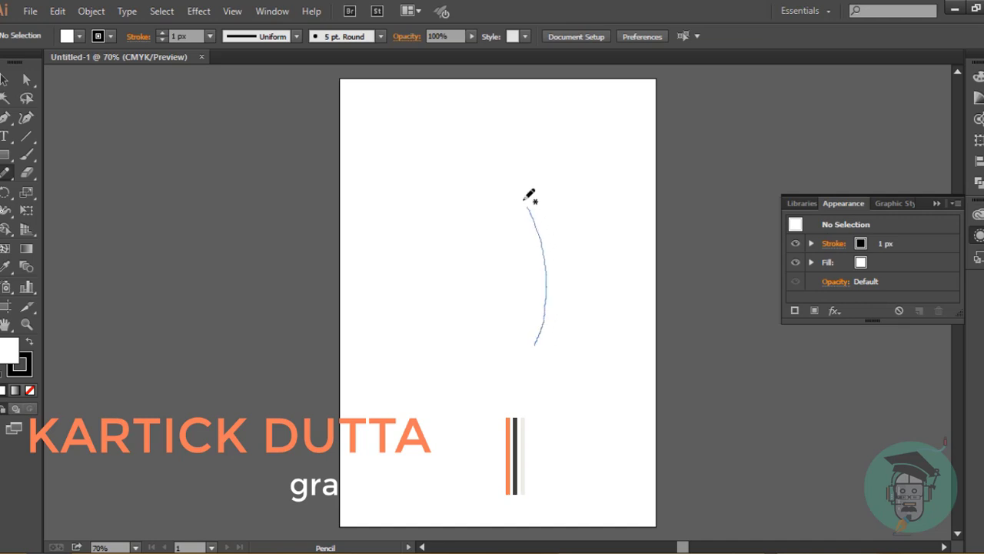
mouse_move(389, 234)
mouse_down()
mouse_move(386, 294)
mouse_move(427, 359)
mouse_move(516, 372)
mouse_move(535, 357)
mouse_move(541, 319)
mouse_up()
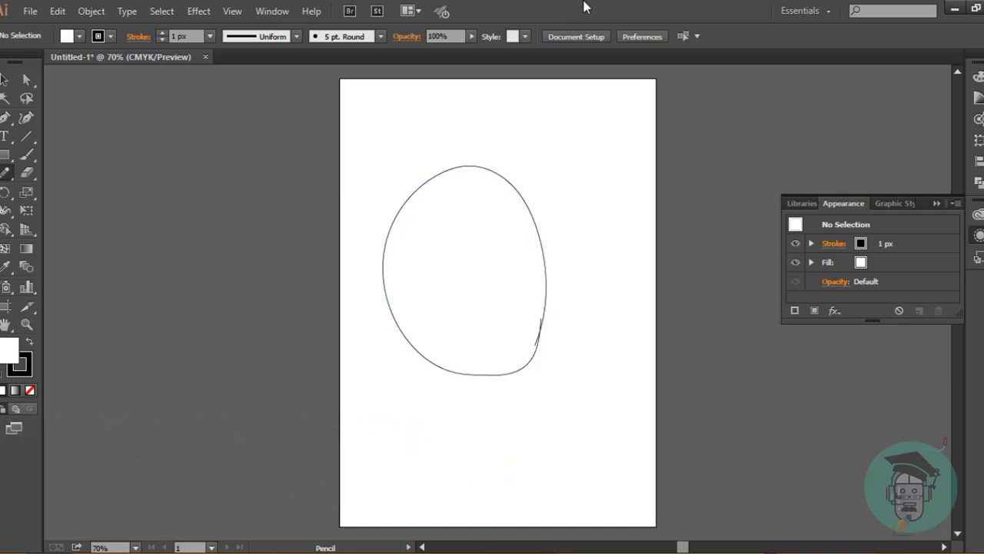
key(v)
drag(349, 123, 577, 366)
right_click(540, 342)
click(586, 192)
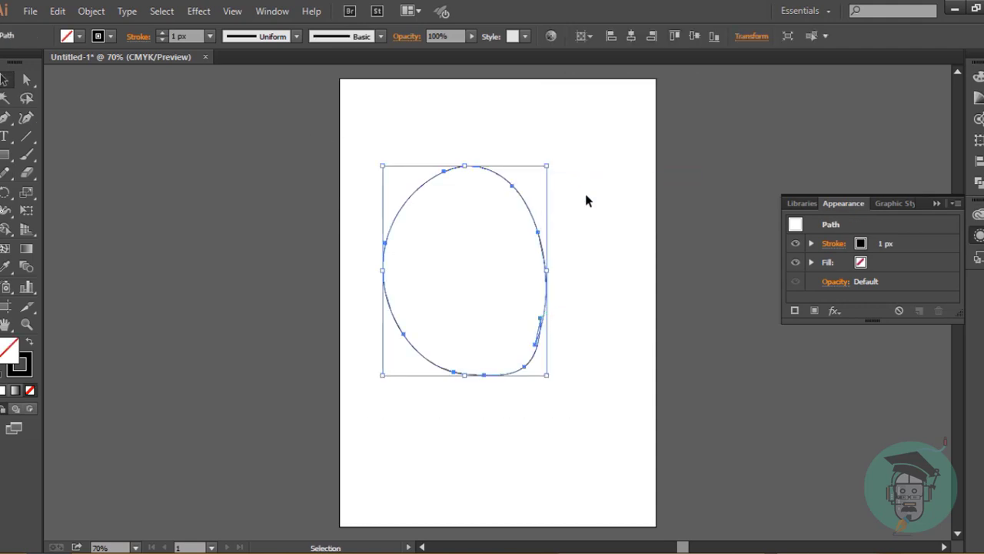
Reshape the lower-right part of the egg outline with the Curvature tool so it bulges into a rounder curve
drag(543, 314, 539, 362)
key(shift+grave)
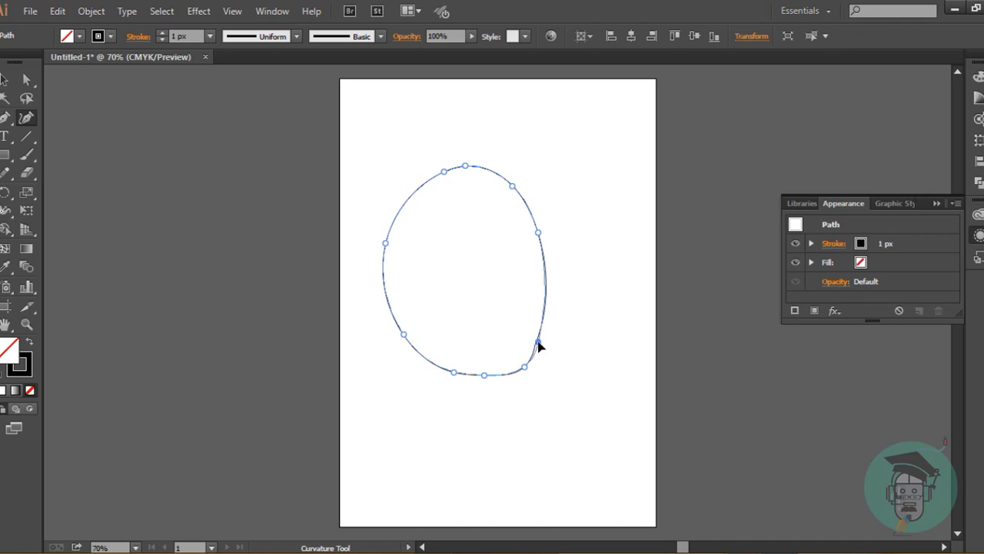
mouse_move(538, 344)
mouse_down()
mouse_move(556, 336)
mouse_move(542, 335)
mouse_up()
drag(526, 367, 526, 375)
drag(542, 335, 545, 325)
drag(484, 376, 481, 376)
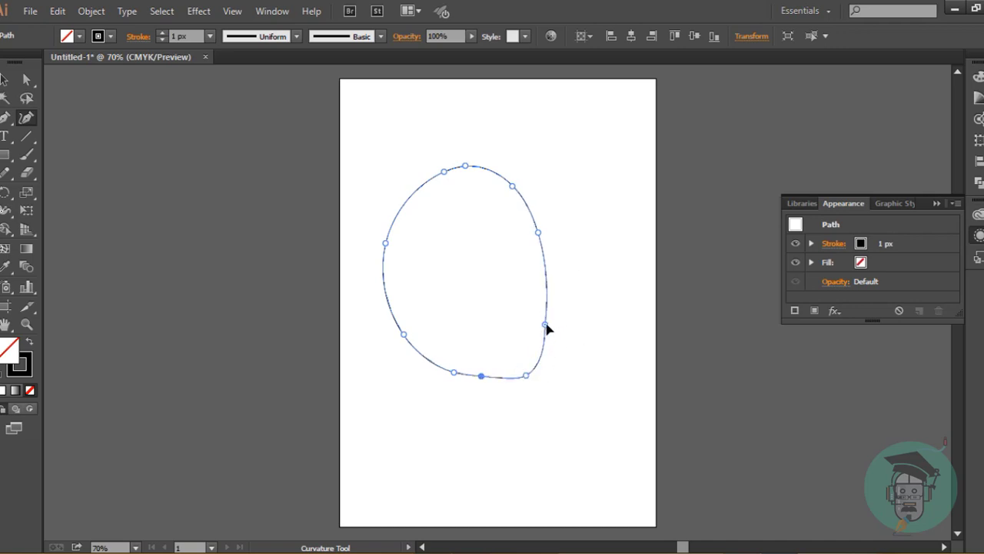
click(546, 325)
drag(550, 318, 551, 317)
click(539, 230)
Even out the right and bottom edges of the egg outline with the Smooth tool, adjusting the tool's fidelity for stronger smoothing
drag(4, 173, 55, 201)
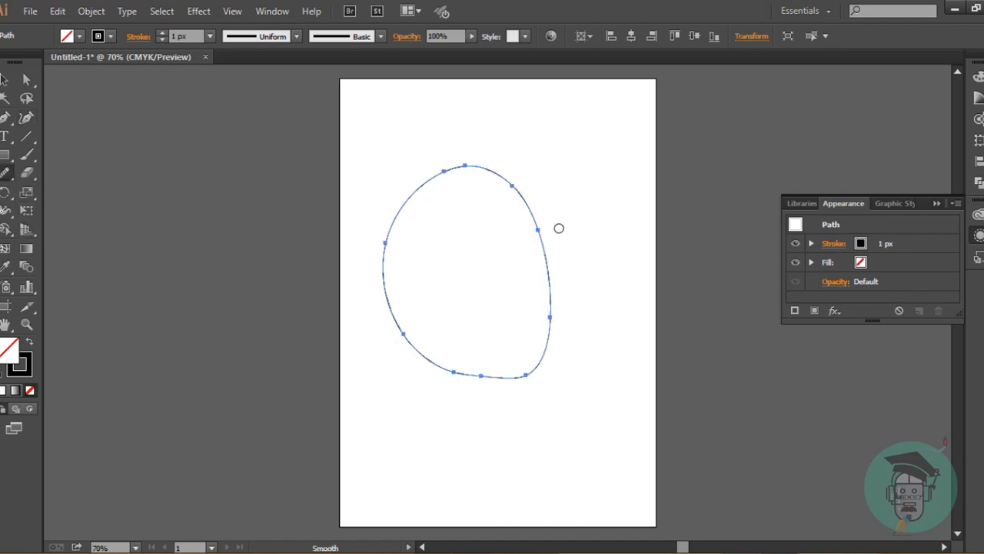
mouse_move(552, 285)
mouse_down()
mouse_move(557, 383)
mouse_move(450, 361)
mouse_up()
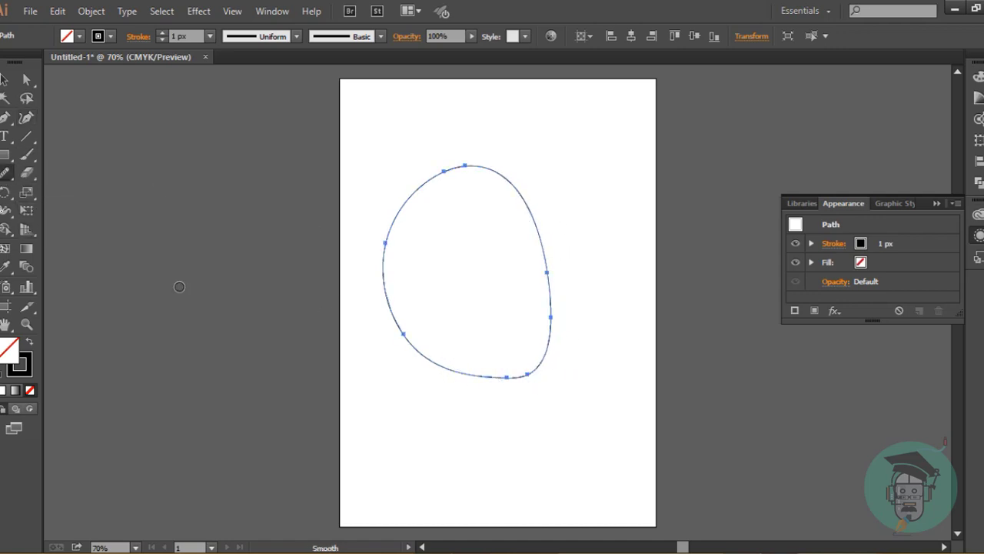
double_click(4, 172)
drag(500, 259, 552, 260)
click(507, 319)
mouse_move(429, 376)
mouse_down()
mouse_move(566, 362)
mouse_move(501, 375)
mouse_up()
drag(541, 227, 507, 386)
mouse_move(539, 365)
mouse_down()
mouse_move(531, 225)
mouse_move(534, 383)
mouse_up()
drag(543, 265, 503, 387)
drag(551, 306, 522, 363)
Set the egg outline's stroke weight to 16 px
click(210, 37)
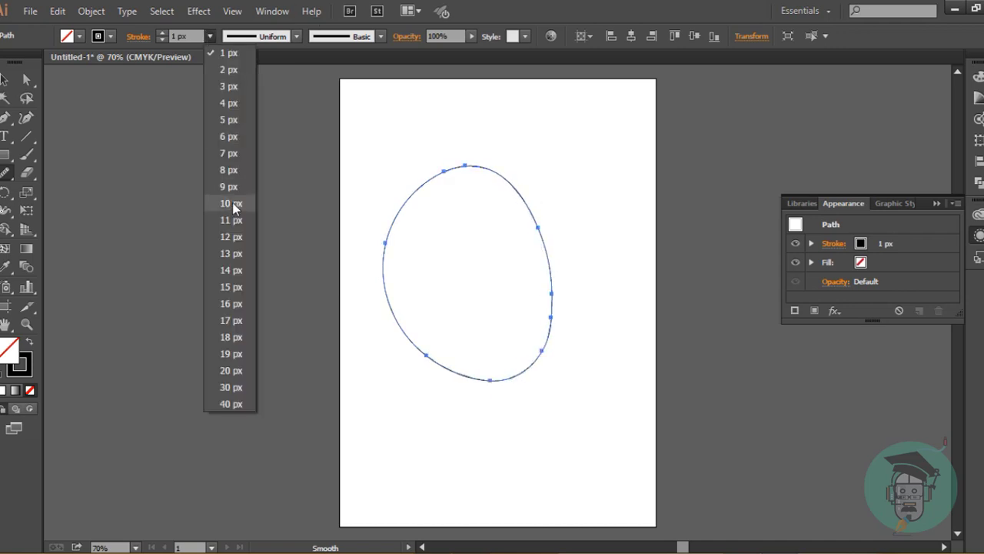
click(232, 203)
click(210, 36)
click(245, 305)
Give the egg outline's stroke the asymmetric tapered width profile that thickens toward one end, and deselect it
click(296, 36)
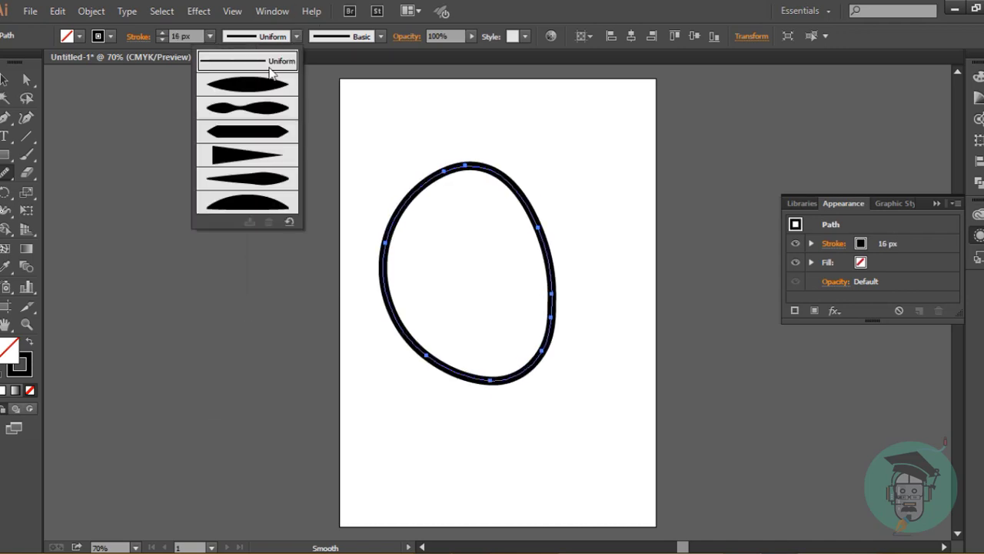
click(263, 84)
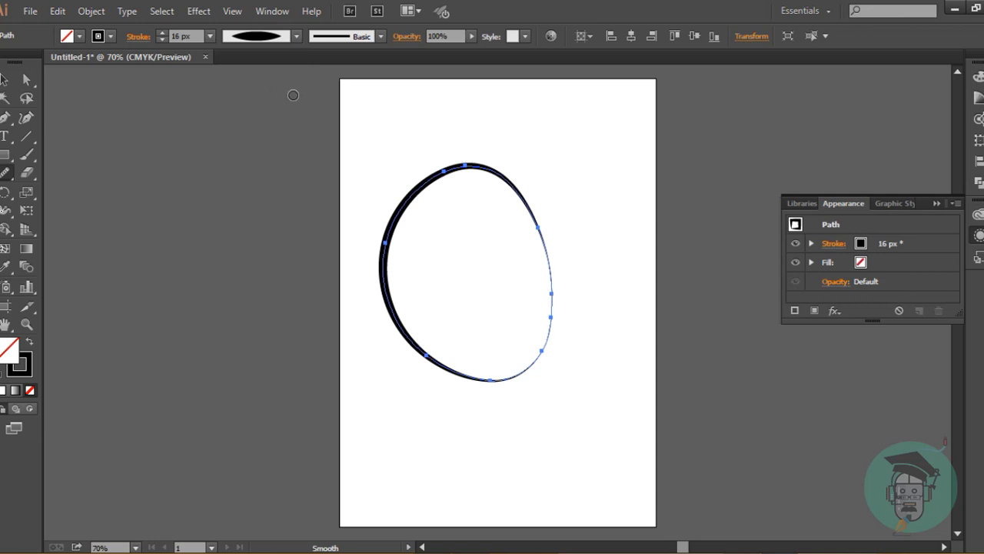
click(296, 36)
click(279, 132)
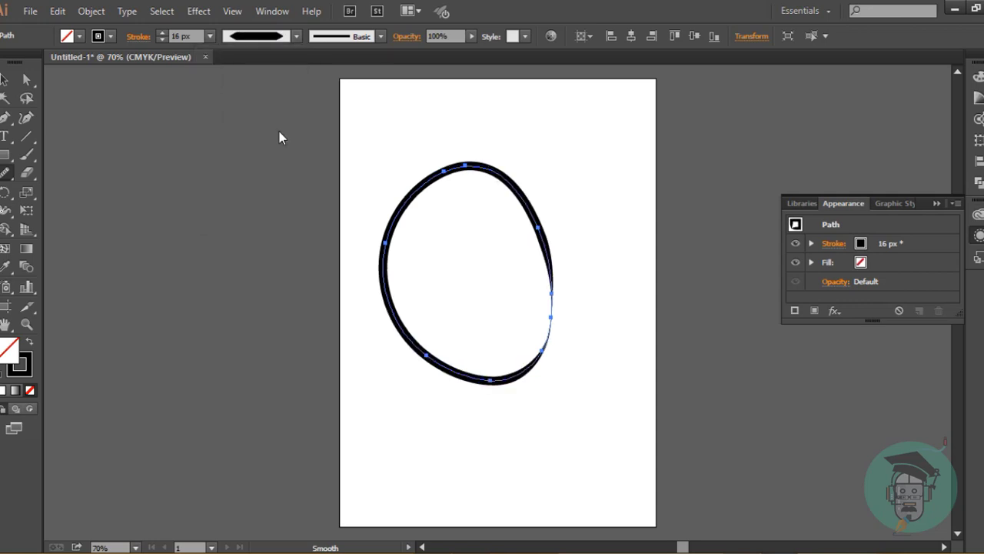
click(296, 36)
click(257, 176)
key(v)
click(460, 123)
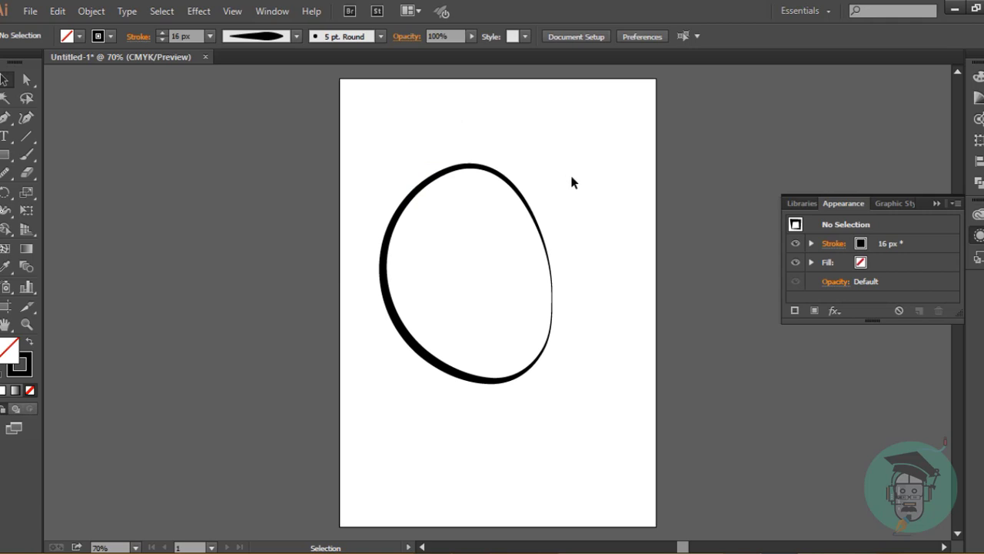
Draw a leaf-shaped loop over the egg's upper-left edge with the Pencil tool and join its open ends
mouse_move(471, 552)
click(5, 173)
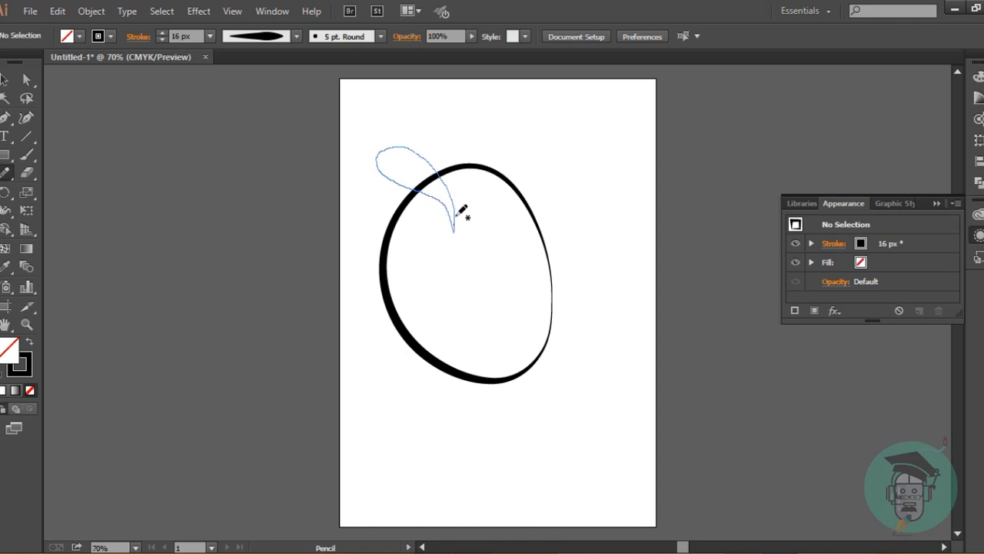
key(v)
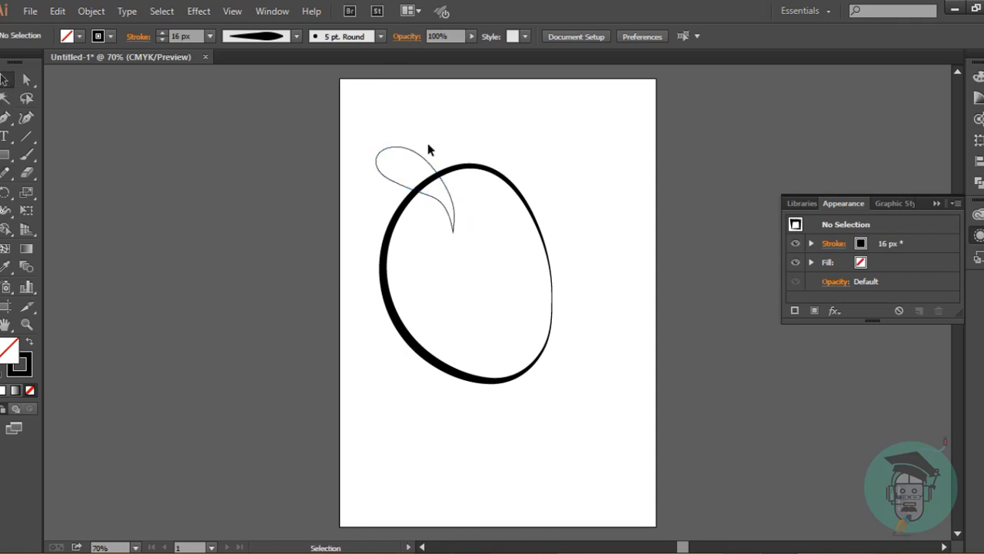
click(438, 164)
right_click(450, 213)
click(507, 317)
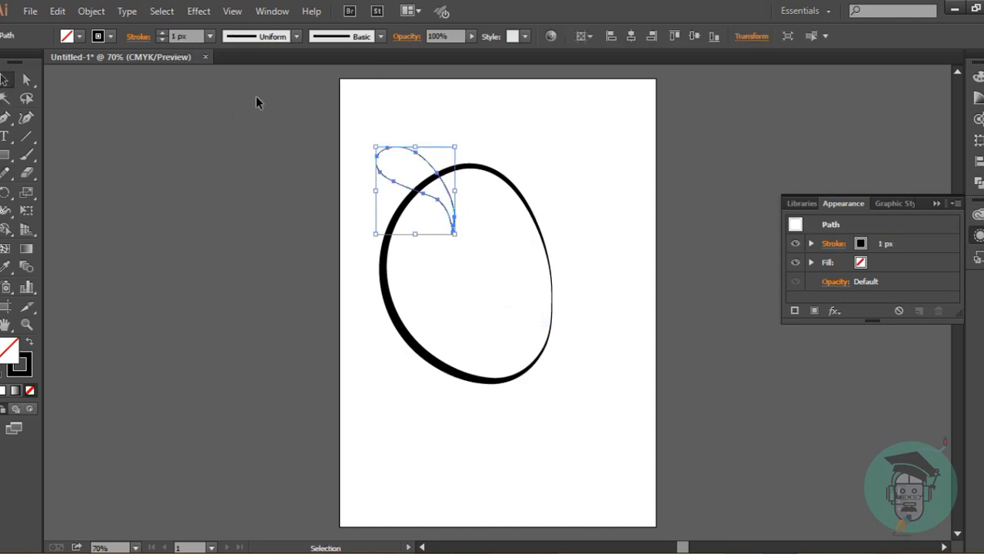
Set the leaf's stroke weight to 12 px with round corner joins
click(210, 37)
click(237, 235)
click(139, 36)
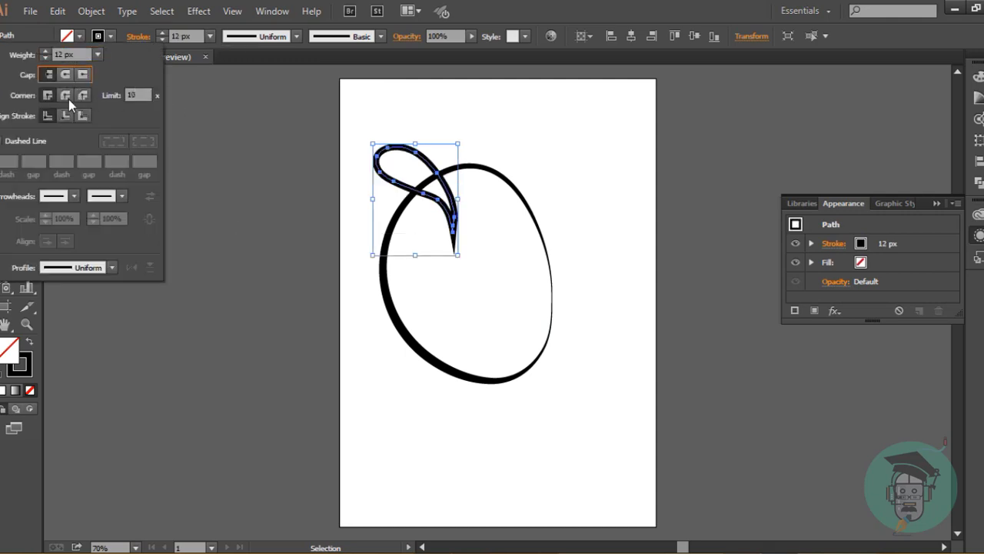
click(65, 94)
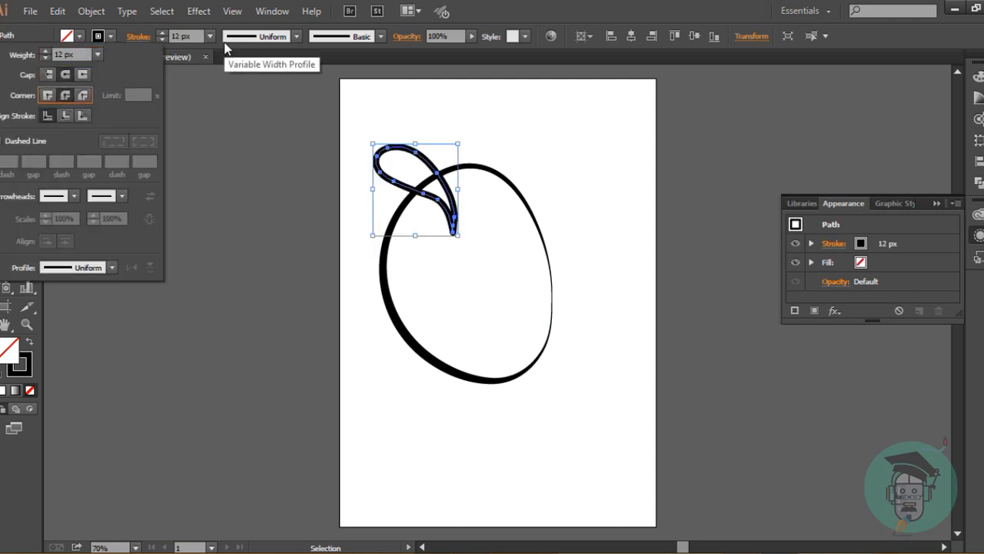
Apply the asymmetric tapered width profile to the leaf's stroke and deselect the leaf
click(296, 36)
click(277, 132)
click(296, 36)
click(272, 186)
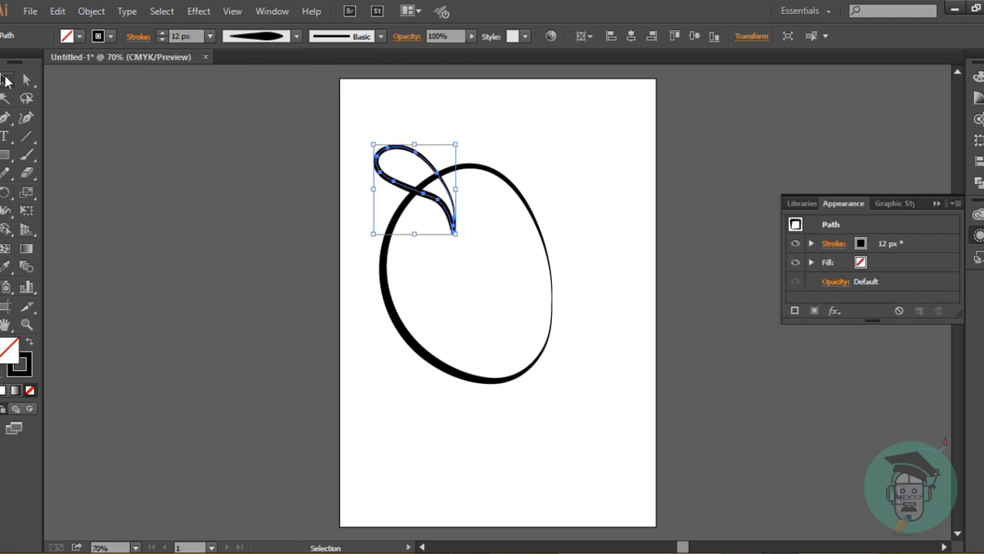
click(206, 164)
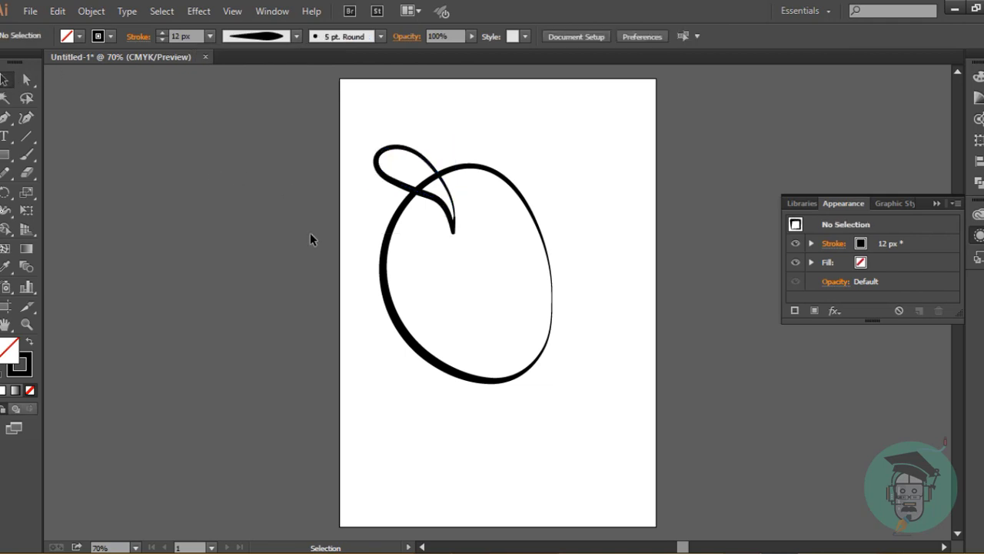
Draw a small curved fold along the leaf's lower edge with the Pencil tool and set its stroke weight to 13 px
click(5, 172)
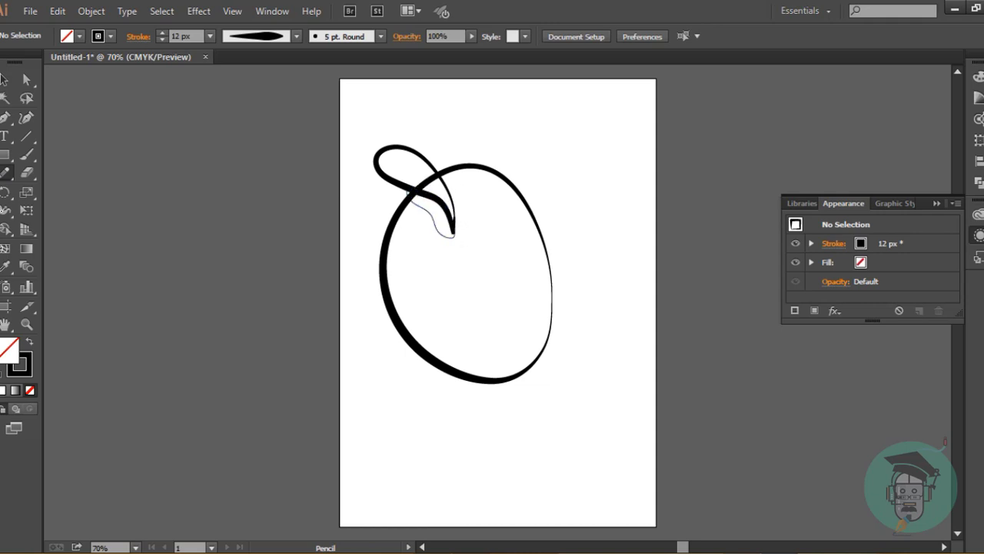
click(3, 79)
click(453, 233)
click(209, 36)
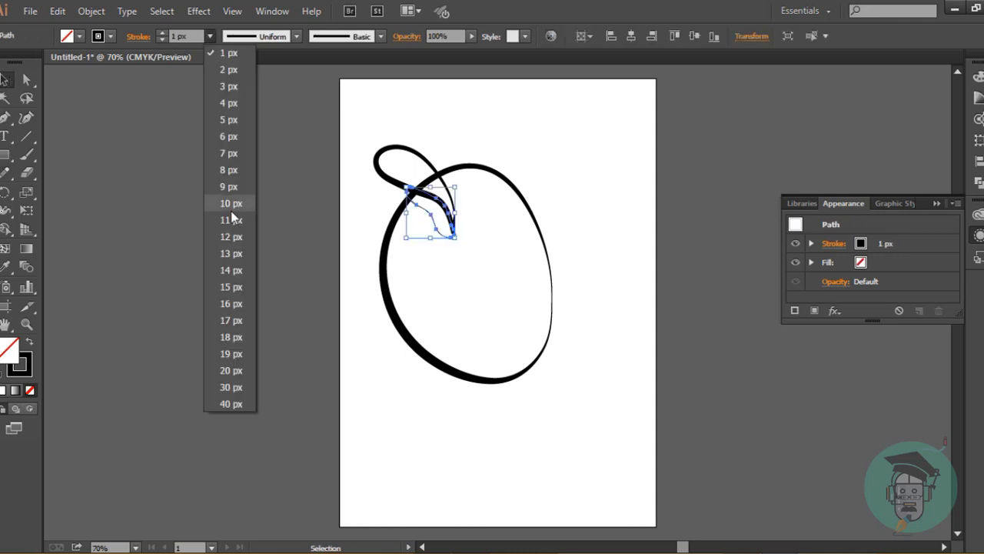
click(228, 253)
Try the asymmetric tapered and the triangular width profiles on the fold's stroke
click(296, 37)
click(265, 178)
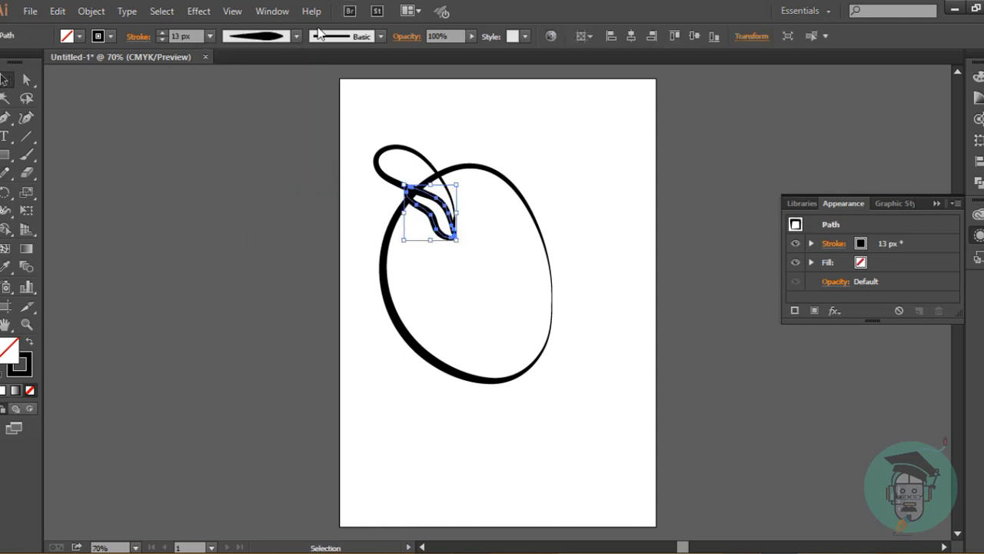
click(297, 36)
click(292, 154)
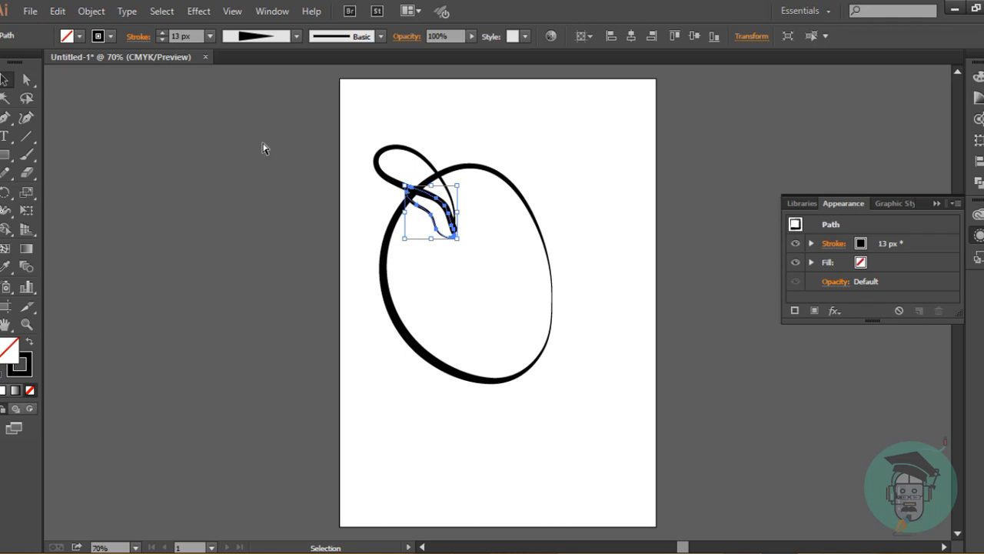
Smooth the lower edge of the fold beneath the leaf with the Smooth tool
key(ctrl+plus)
key(ctrl+plus)
click(26, 118)
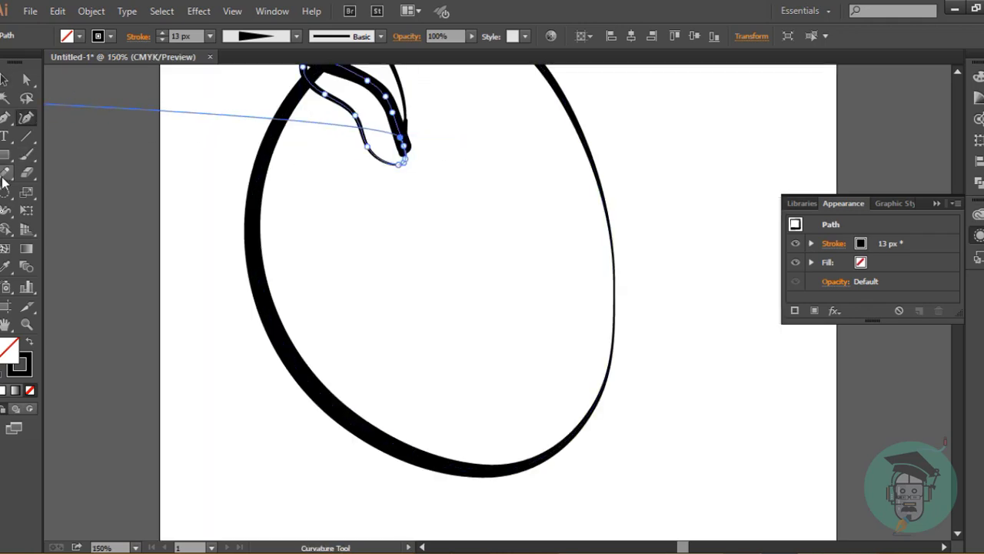
drag(4, 176, 62, 199)
scroll(431, 162, up, 5)
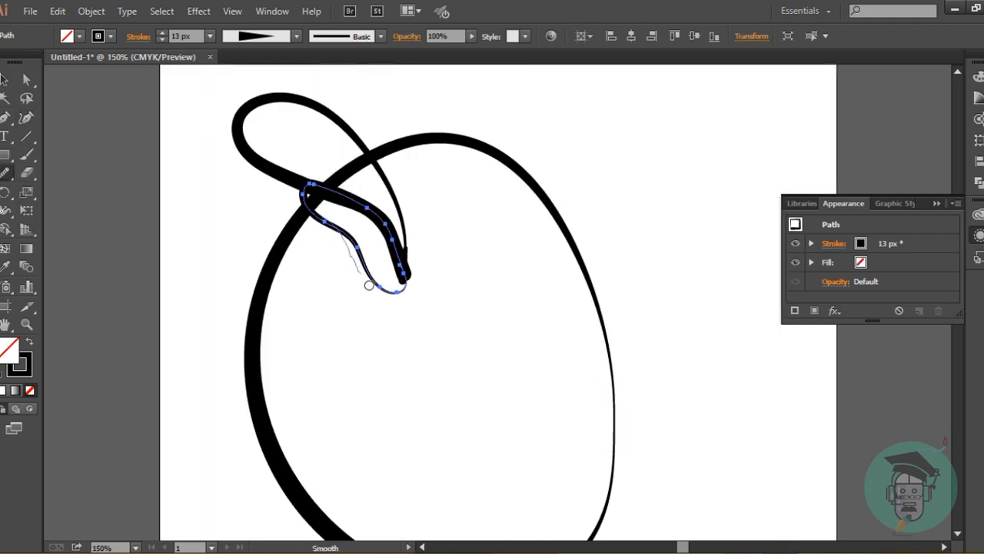
drag(363, 268, 396, 286)
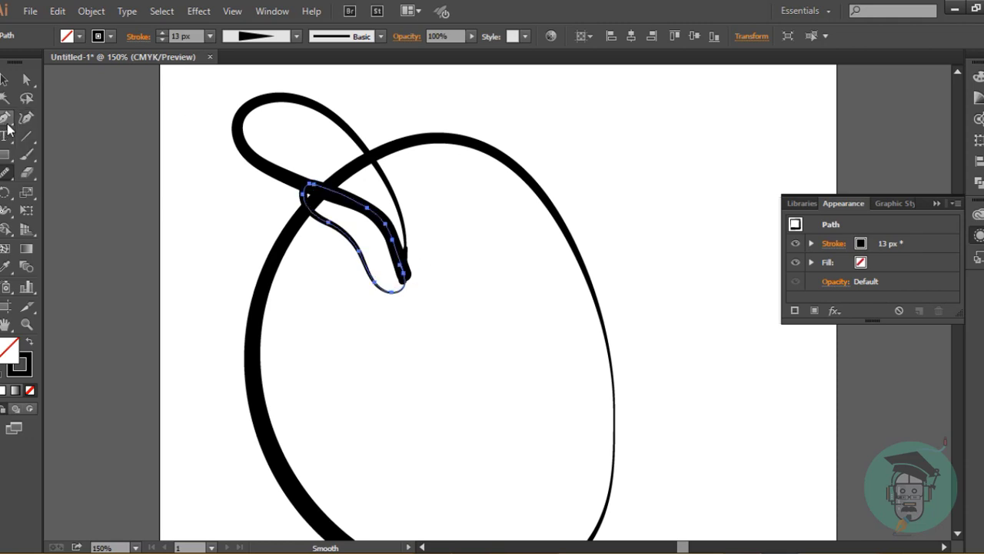
Convert the fold's bottom tip to a corner point and pull its lower edge closer to the leaf with the Curvature tool
drag(7, 125, 82, 117)
click(392, 292)
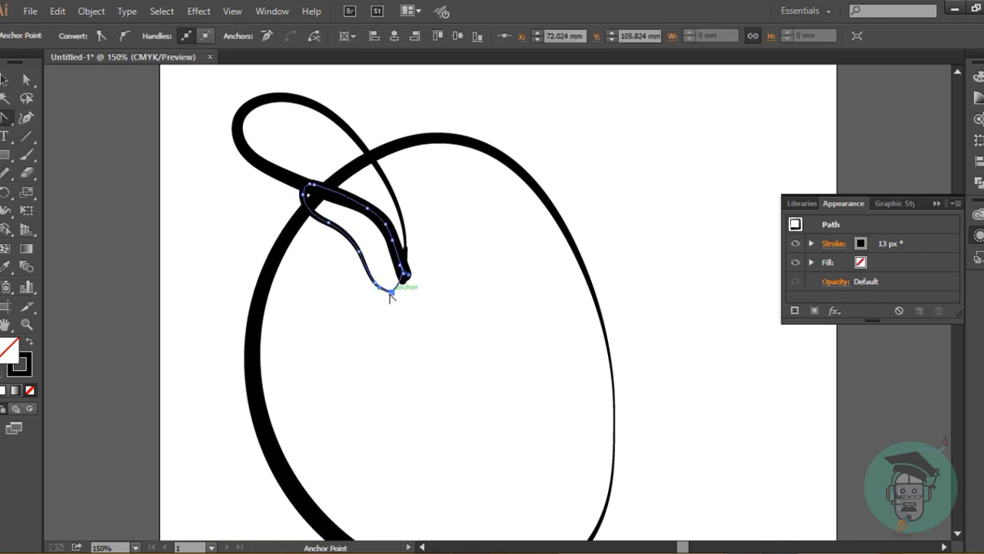
click(25, 118)
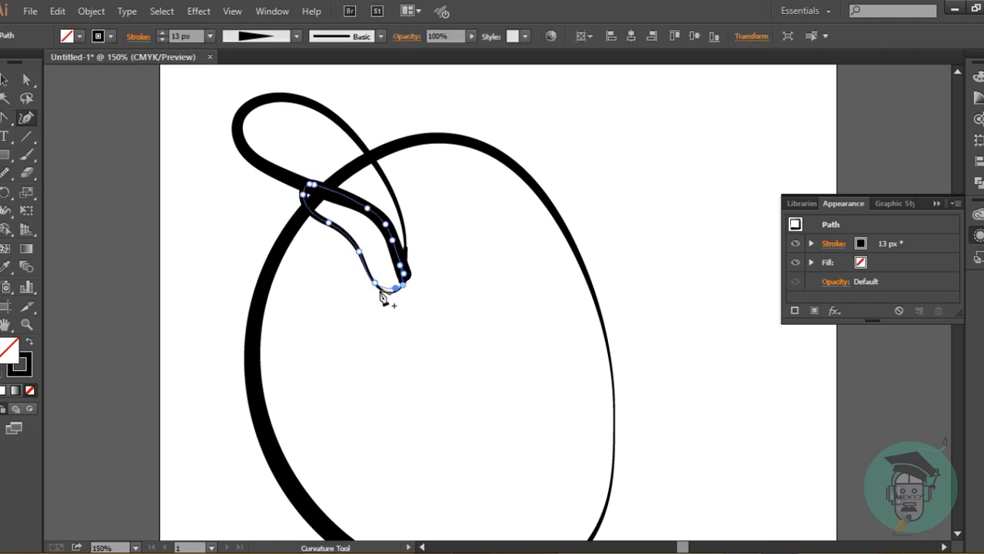
drag(375, 283, 383, 266)
drag(359, 251, 382, 262)
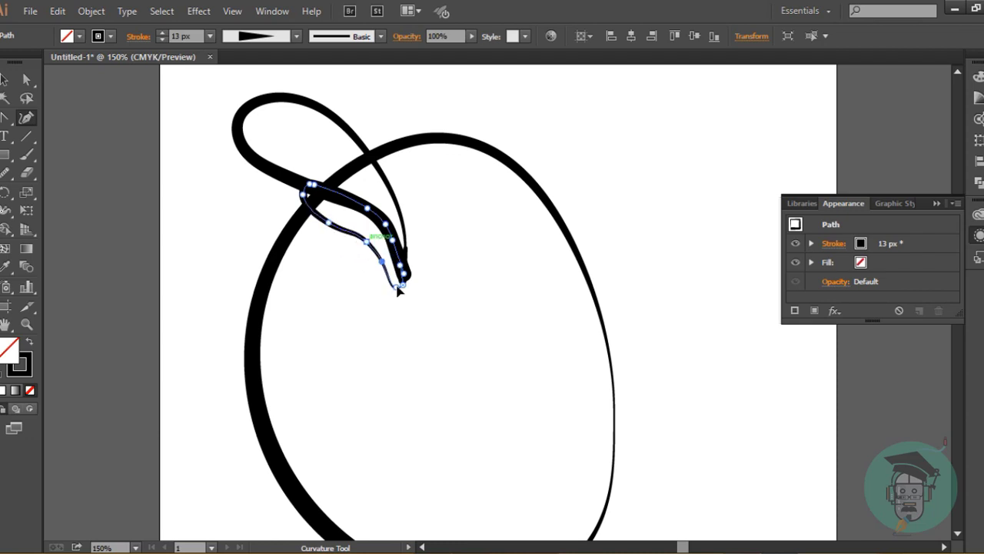
click(400, 285)
Clean up the fold's tip by deleting a surplus anchor point and joining the path's ends
drag(6, 117, 54, 153)
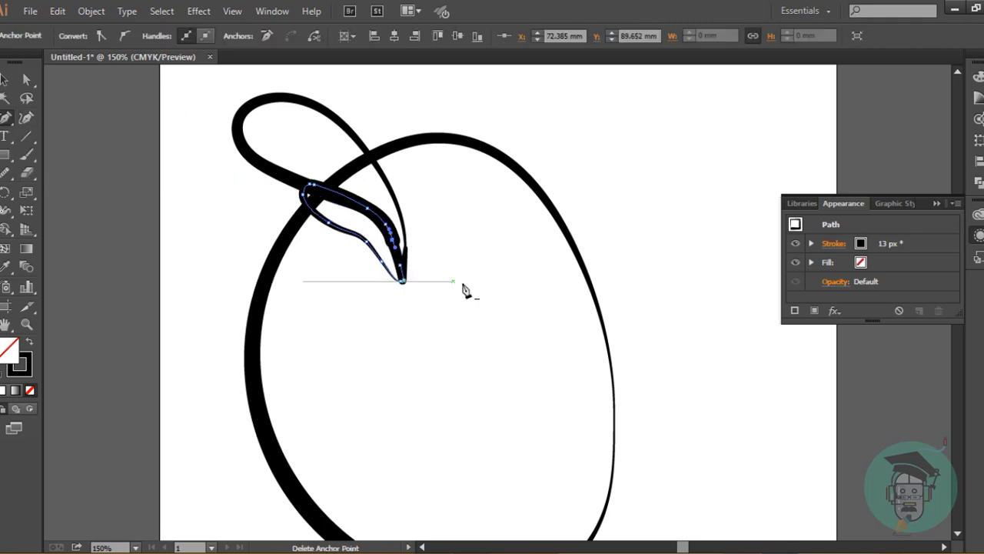
click(5, 80)
click(454, 285)
mouse_move(367, 242)
mouse_down()
mouse_move(334, 274)
mouse_move(374, 258)
mouse_up()
right_click(363, 278)
click(403, 382)
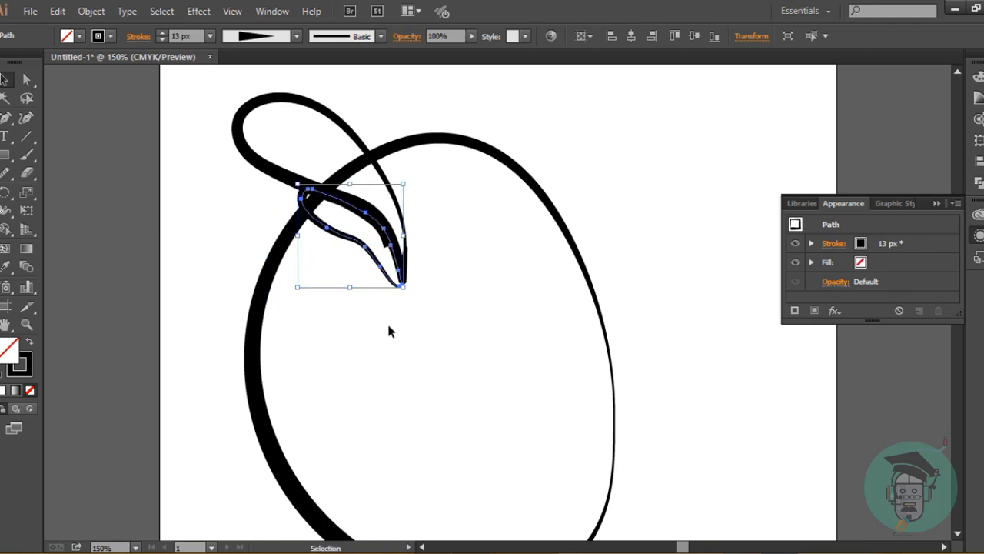
Apply the symmetric lens-shaped width profile to the strokes of both the fold and the leaf
click(296, 36)
click(277, 91)
click(484, 260)
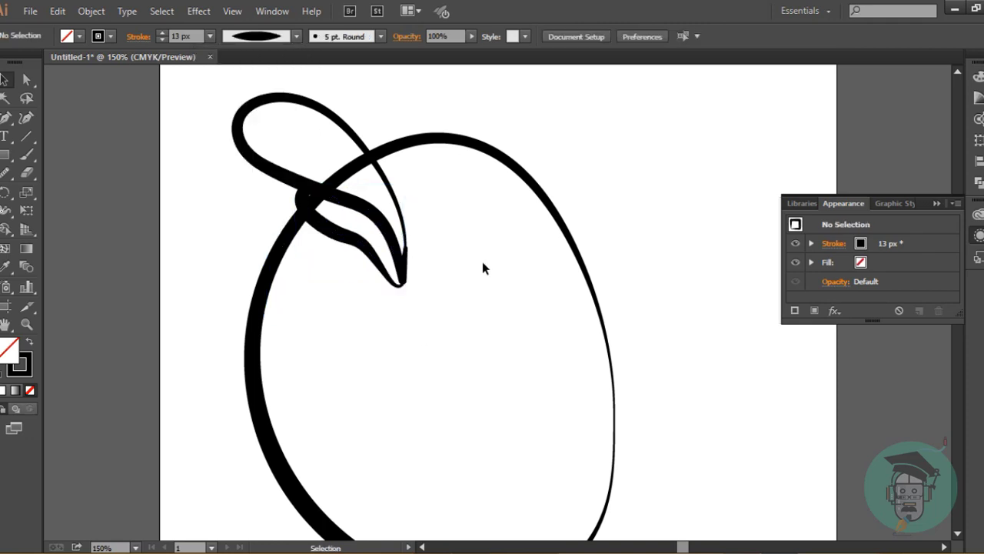
click(405, 246)
click(296, 36)
click(275, 161)
click(530, 271)
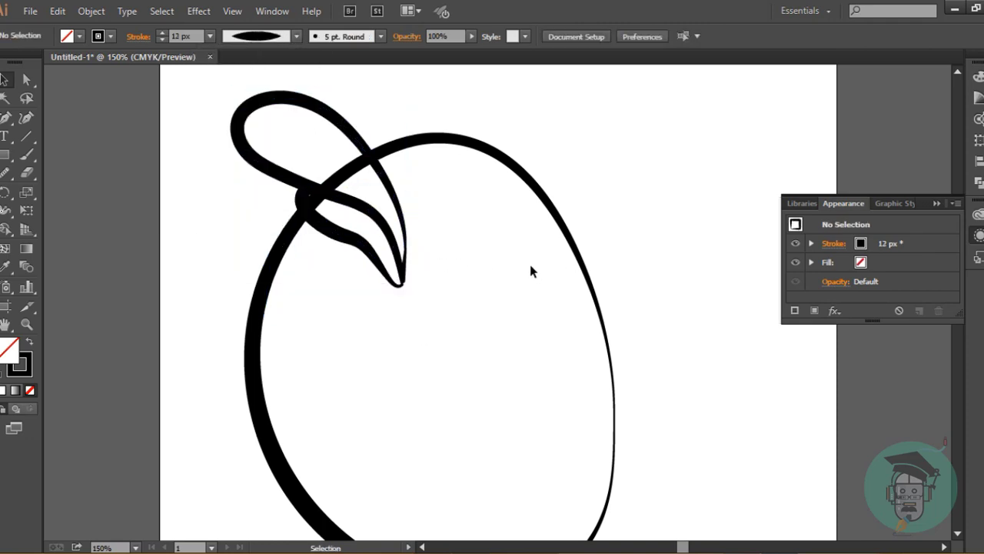
Shift the leaf slightly down so its pointed end meets the tip of the fold
scroll(524, 264, down, 3)
drag(405, 164, 405, 171)
scroll(516, 208, up, 3)
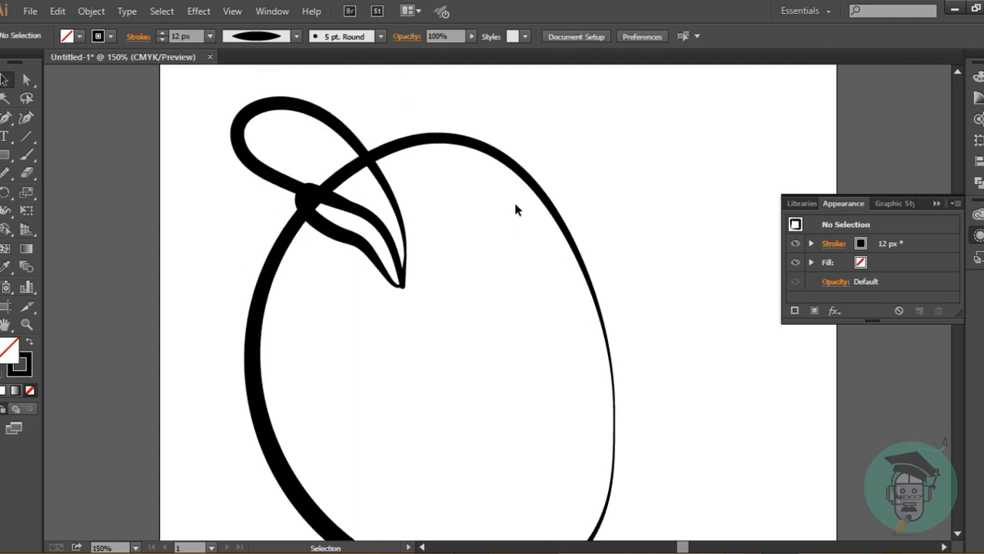
Fill both the fold and the leaf with bright red (F40F0F)
click(366, 251)
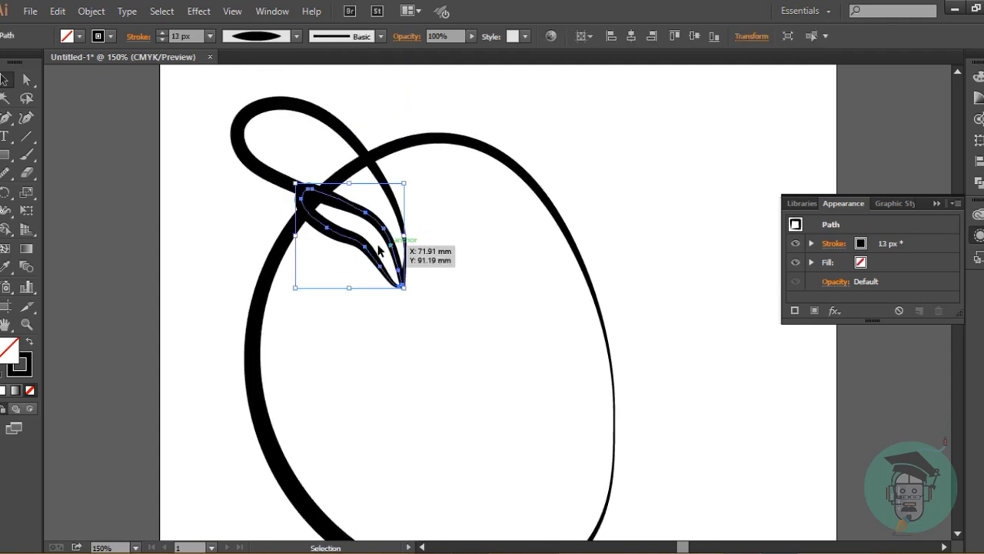
double_click(10, 352)
click(734, 209)
click(907, 207)
click(578, 175)
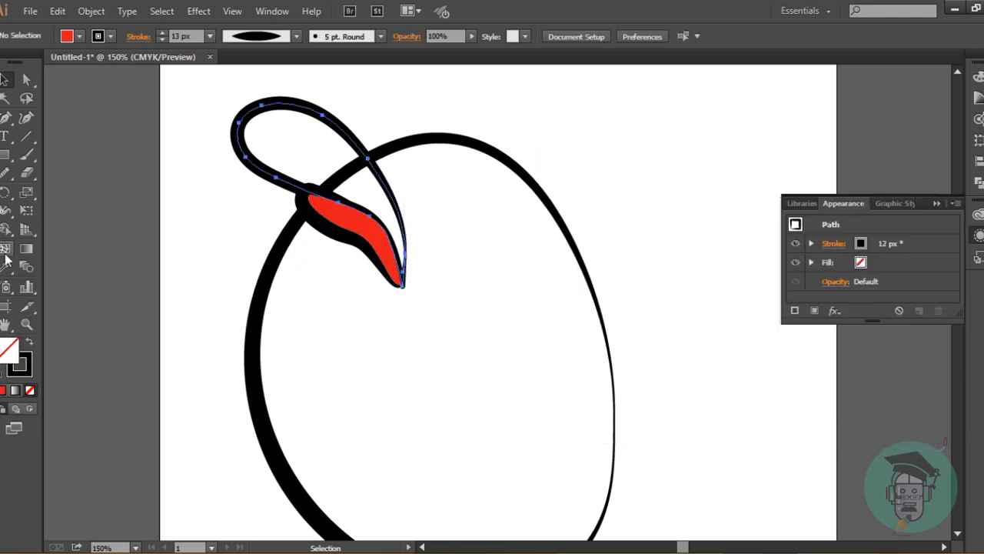
click(3, 390)
click(5, 79)
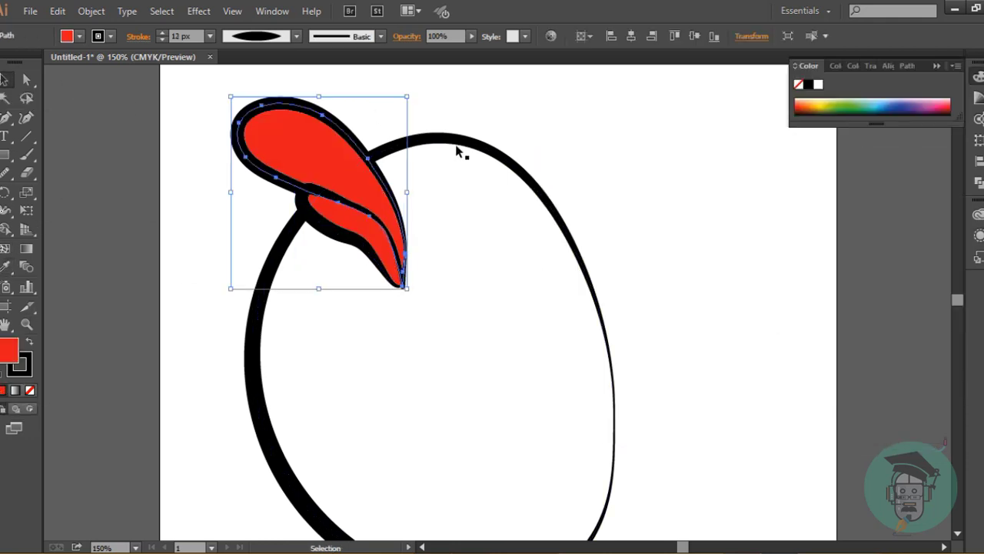
click(607, 152)
click(345, 160)
Recolor the leaf's fill to a softer, less saturated red and give the fold the same fill
double_click(8, 354)
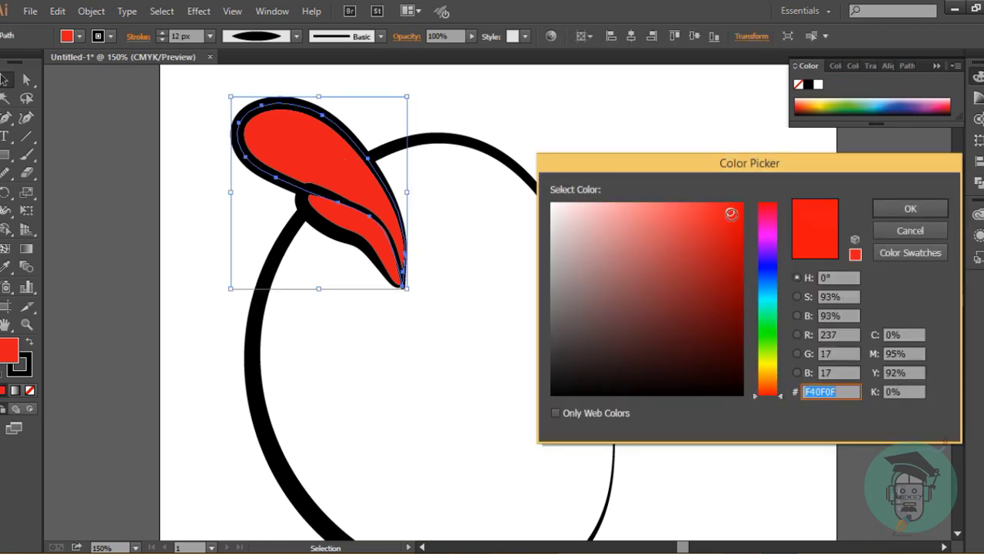
drag(732, 214, 697, 231)
click(907, 209)
double_click(7, 356)
click(904, 214)
click(677, 227)
click(384, 248)
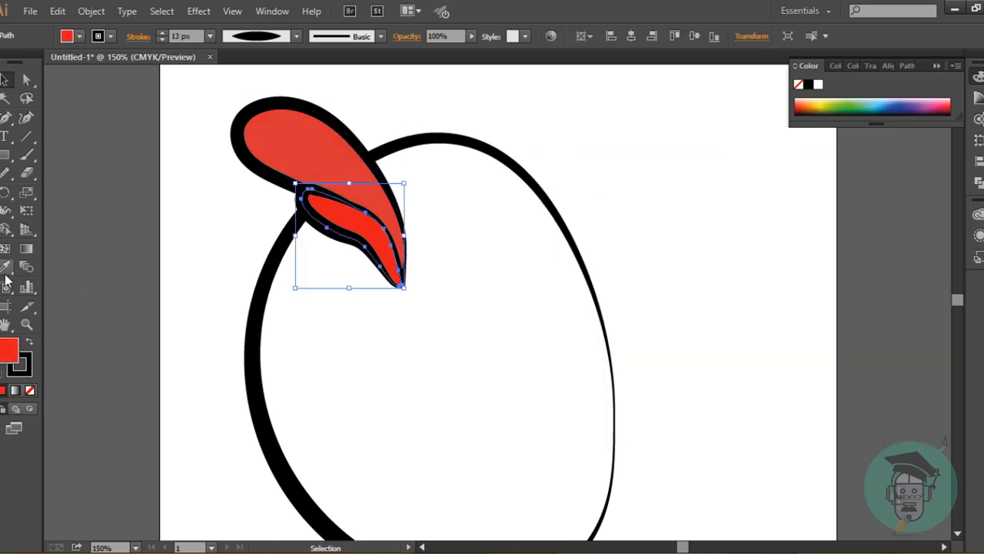
click(635, 168)
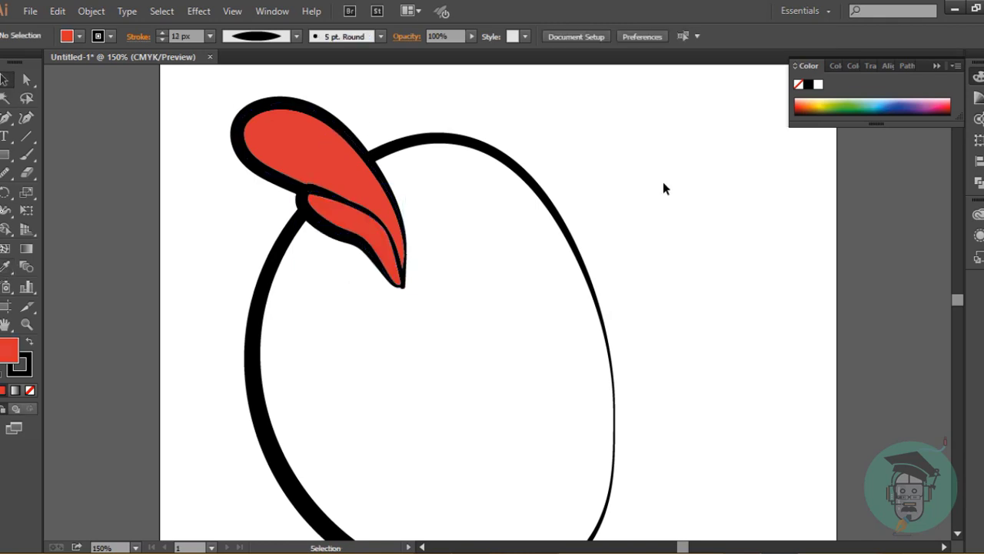
Draw a Pencil outline for a shadow along the leaf's lower part, looping outside around its pointed tip
click(26, 173)
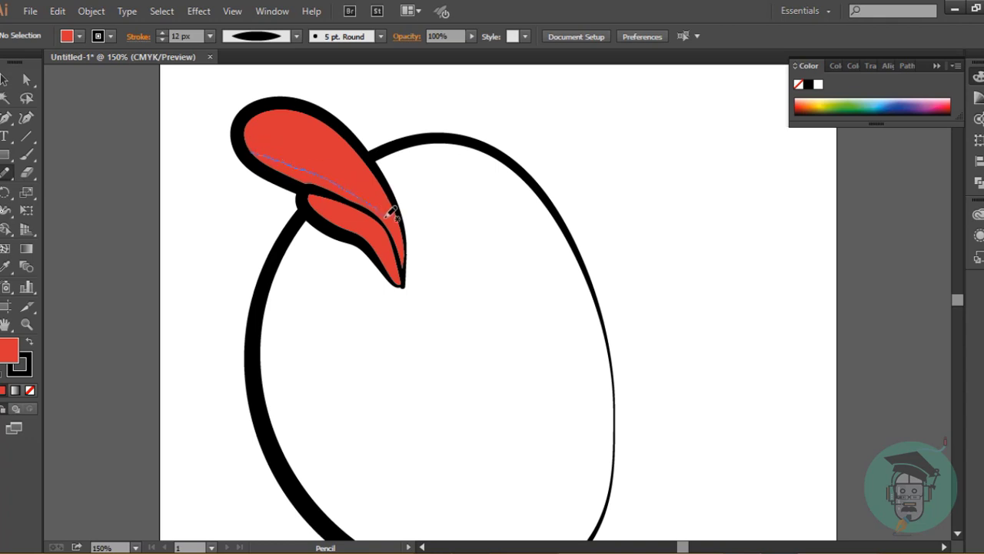
mouse_move(396, 199)
mouse_down()
mouse_move(372, 290)
mouse_move(303, 189)
mouse_move(259, 158)
mouse_up()
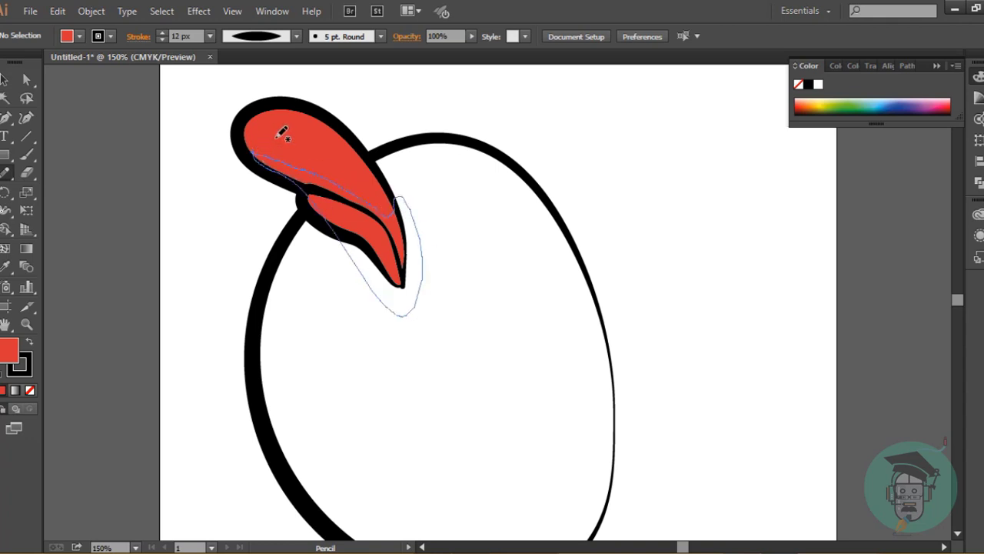
key(v)
click(408, 206)
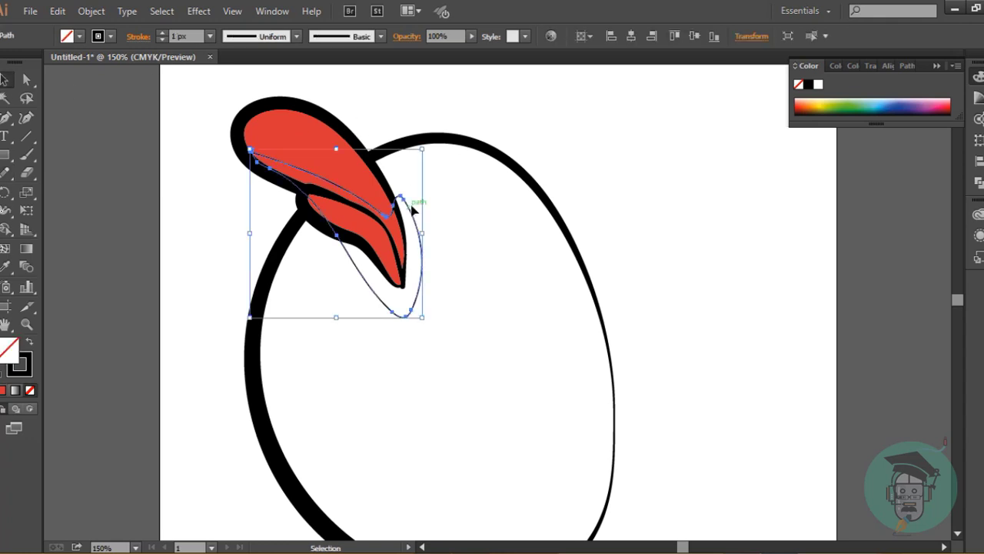
Join the shadow outline's open ends at its upper end and pick that anchor with the Curvature tool
key(ctrl+plus)
key(ctrl+plus)
drag(686, 548, 681, 549)
scroll(560, 403, up, 3)
right_click(357, 155)
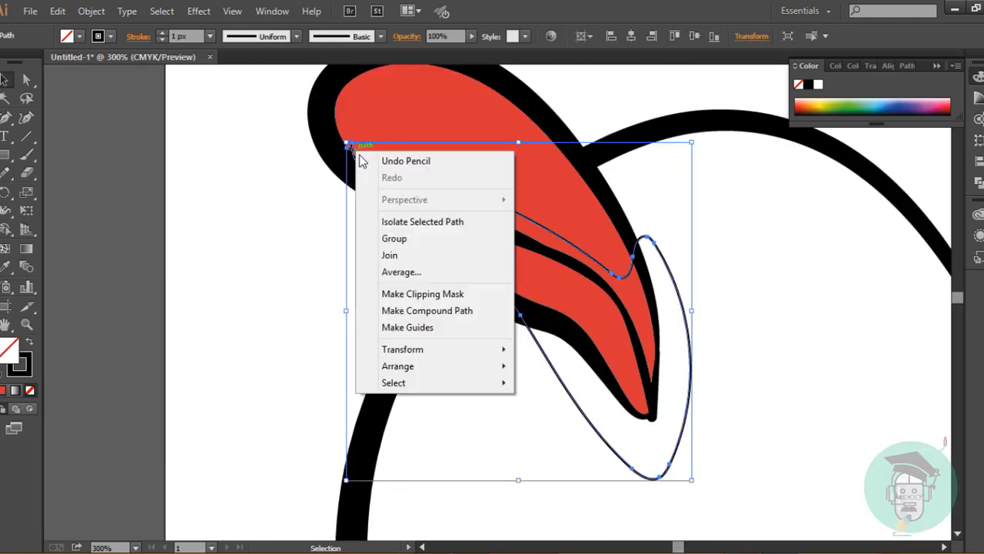
click(376, 253)
click(27, 116)
click(347, 146)
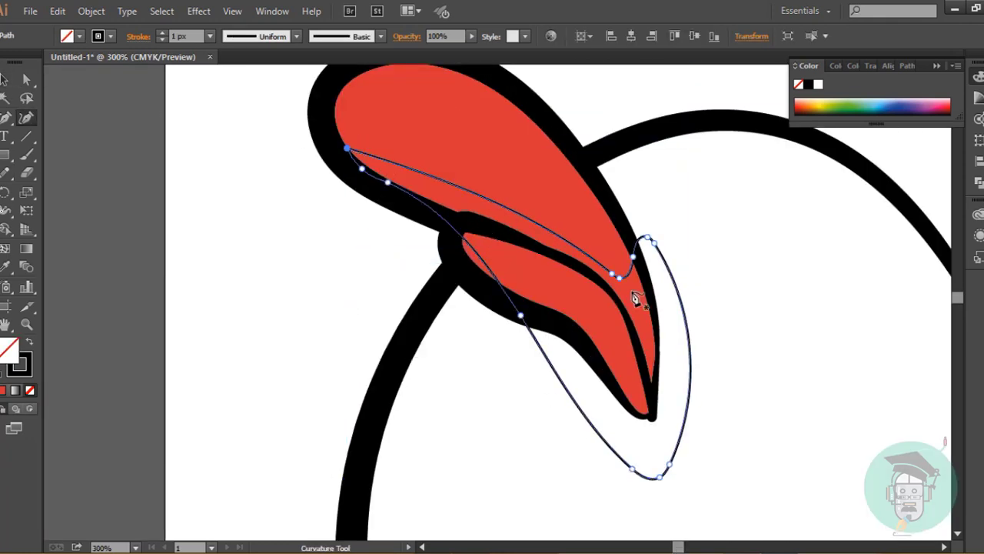
Give the shadow shape a bright red fill and remove its stroke
scroll(637, 299, down, 1)
click(3, 390)
click(27, 375)
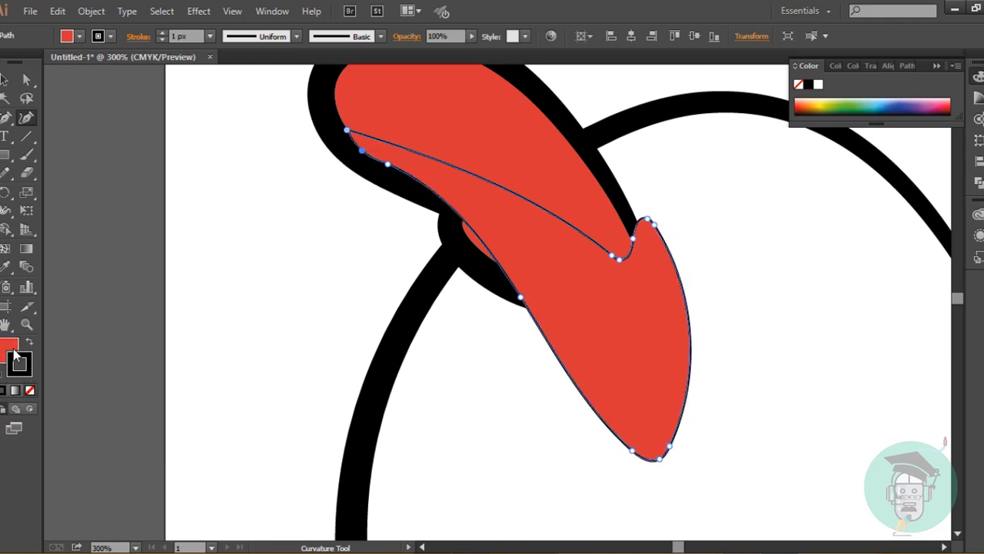
click(30, 390)
double_click(9, 347)
click(729, 219)
click(910, 208)
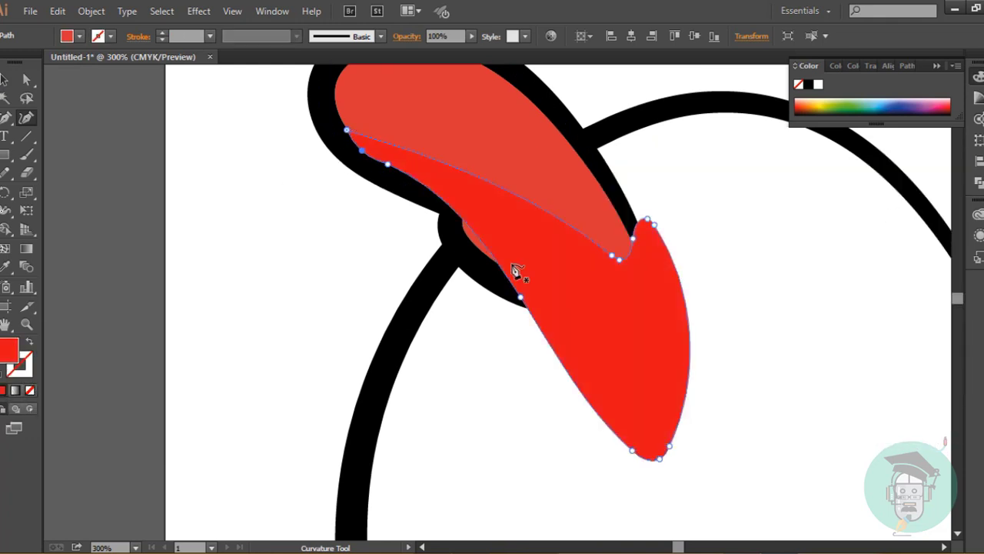
Trim the part of the shadow that extends outside the leaf using the Shape Builder tool
scroll(166, 210, up, 1)
key(v)
shift+click(533, 165)
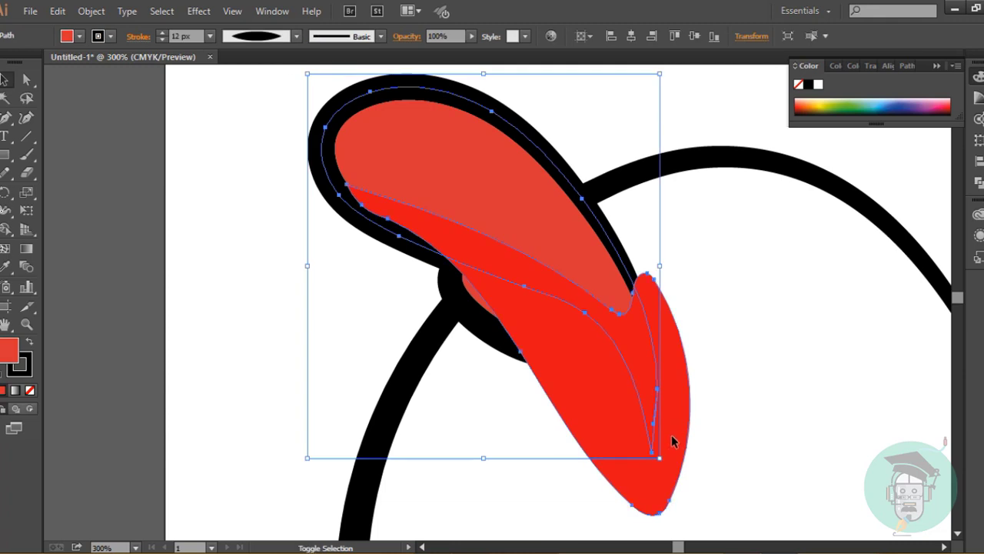
key(shift+m)
click(592, 390)
key(v)
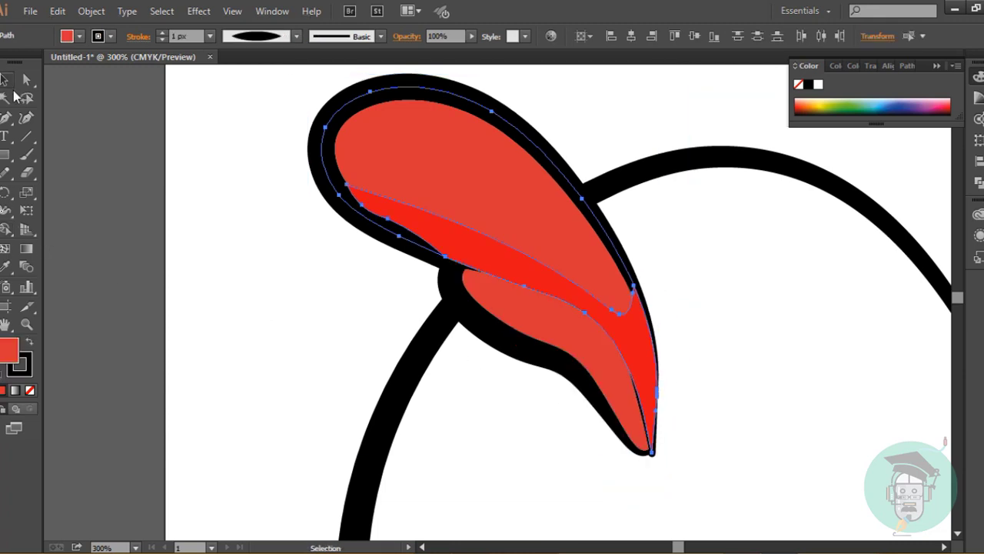
Pull the shadow's lower edge inward with the Curvature tool so it follows the inside of the leaf's black outline
key(ctrl+shift+a)
scroll(600, 286, down, 2)
click(637, 297)
click(25, 116)
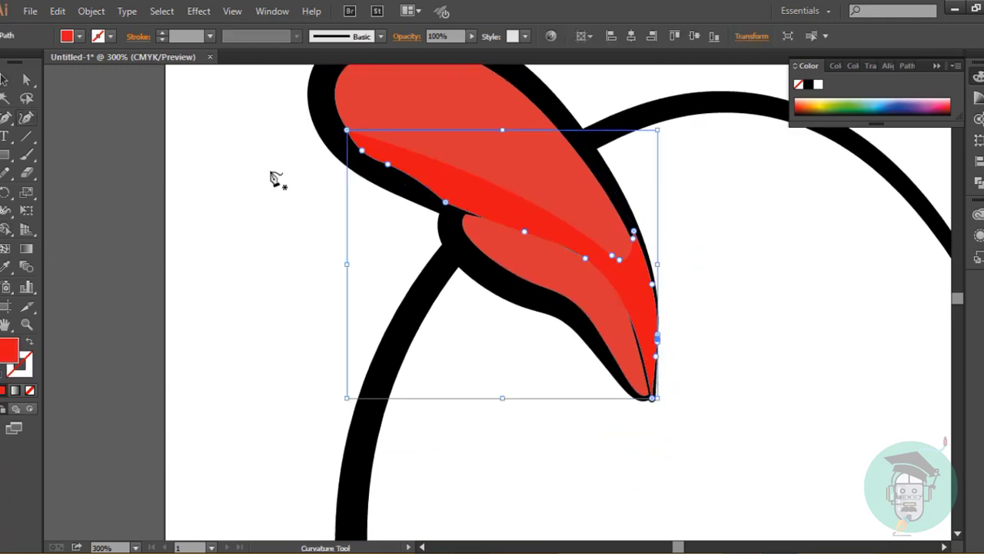
drag(524, 233, 532, 227)
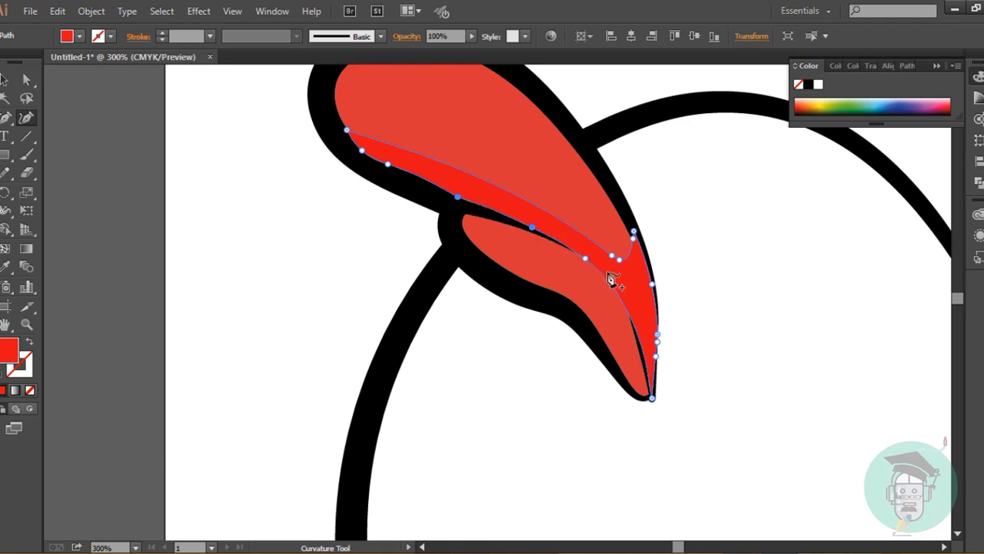
drag(585, 259, 594, 250)
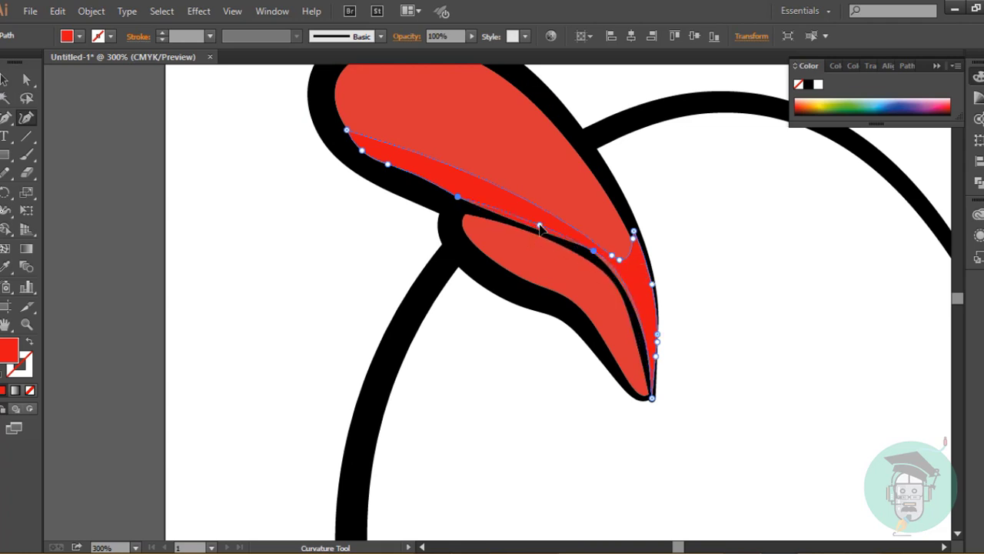
drag(540, 225, 541, 225)
drag(427, 181, 388, 167)
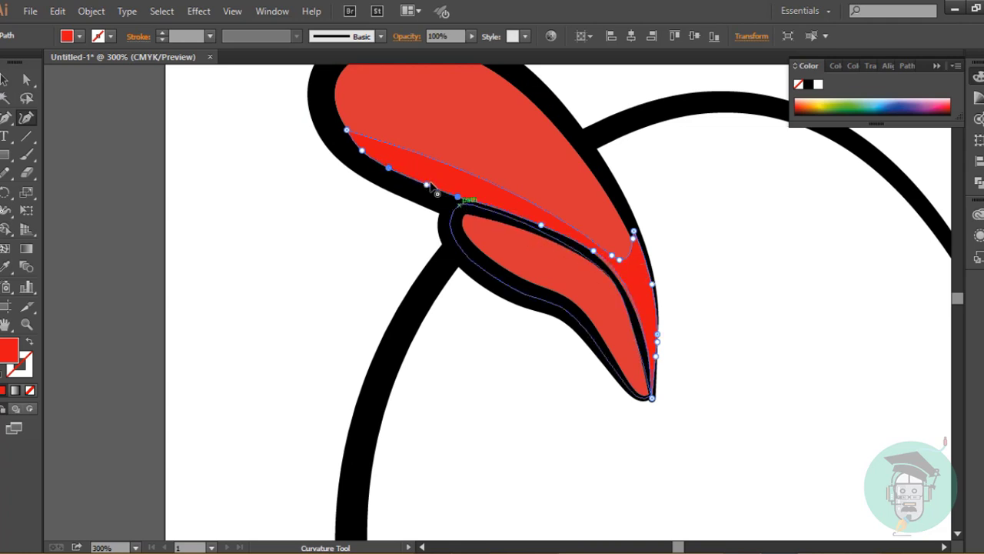
Reshape the shadow's inner edge into a thin curved band from the leaf's rounded end to its tip, adjusting both ends
scroll(437, 192, up, 2)
click(478, 219)
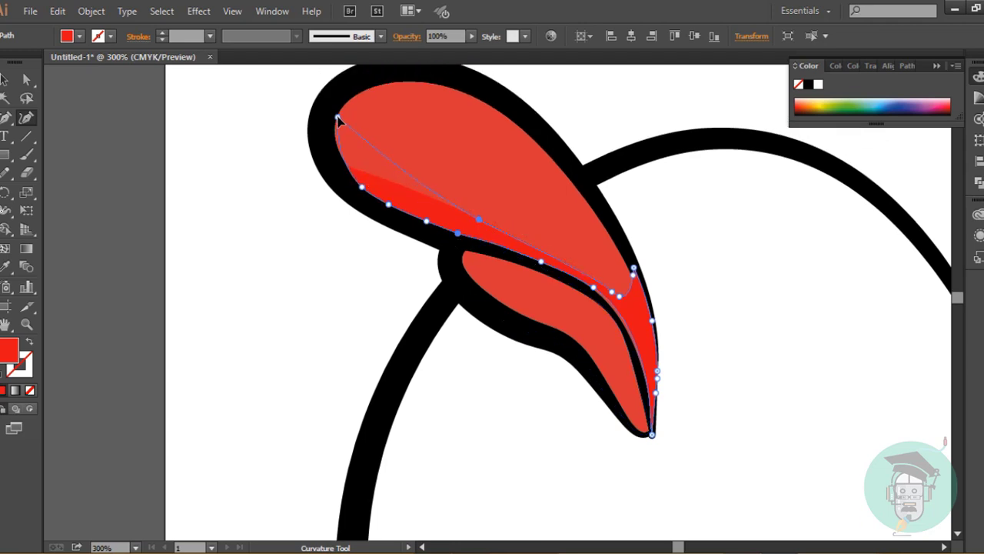
drag(338, 117, 333, 121)
drag(387, 163, 381, 174)
drag(478, 220, 476, 226)
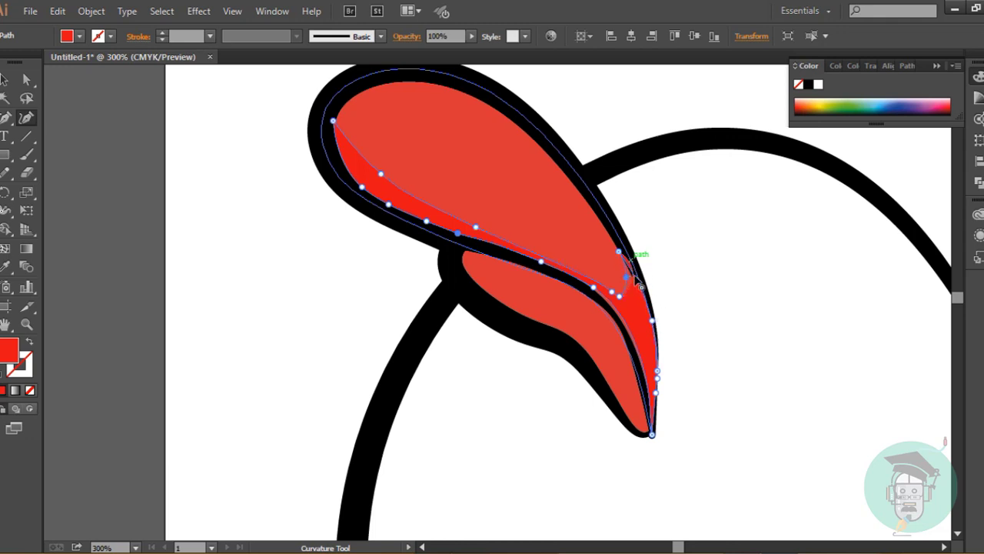
mouse_move(618, 252)
mouse_down()
mouse_move(612, 240)
mouse_move(619, 248)
mouse_up()
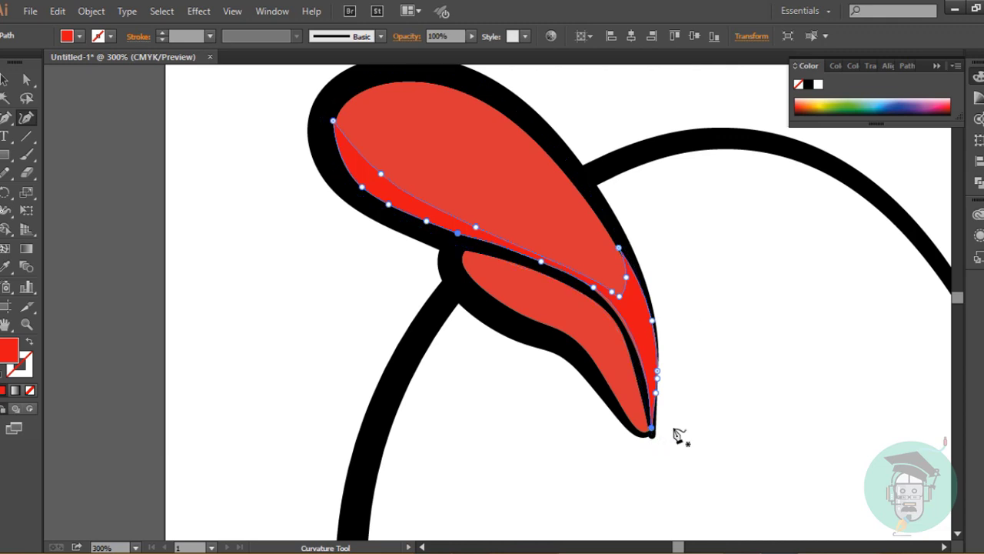
click(4, 79)
click(75, 115)
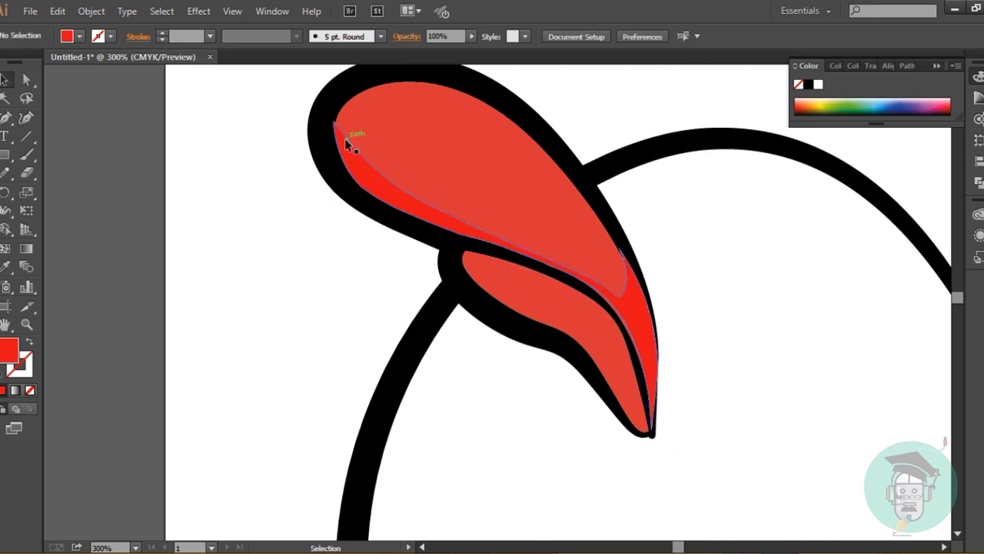
Extend the shadow's upper end further around the leaf's rounded end, keeping its outer edge against the black outline
click(347, 141)
click(27, 117)
mouse_move(333, 121)
mouse_down()
mouse_move(334, 141)
mouse_move(343, 106)
mouse_move(335, 121)
mouse_up()
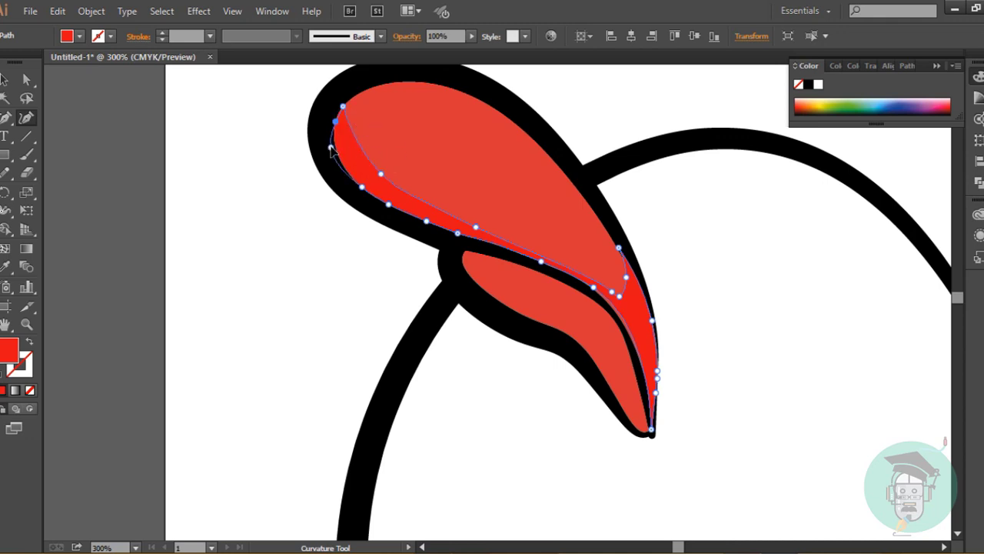
key(v)
click(669, 340)
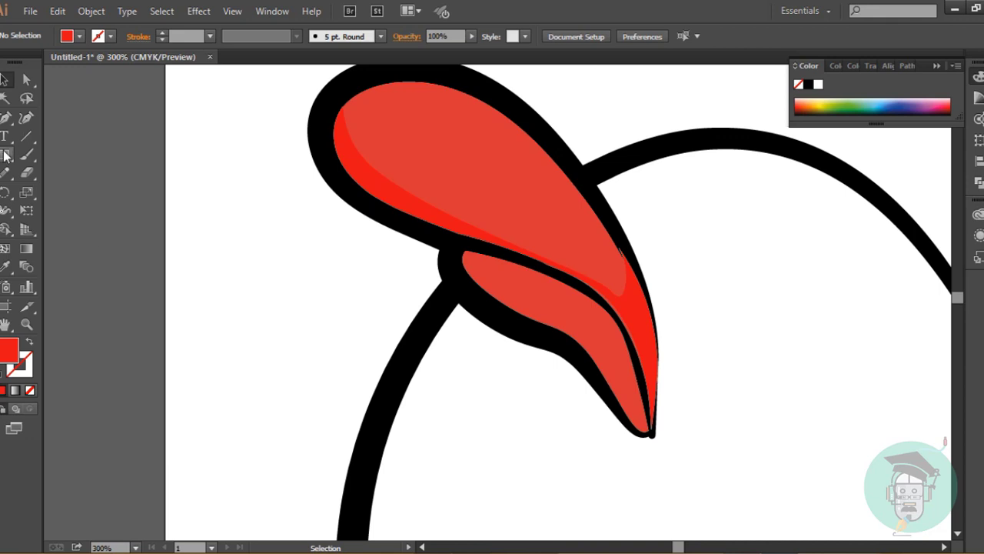
Draw an ellipse beside the leaf, narrow and tilt it diagonally, and scale it down
drag(5, 155, 61, 155)
mouse_move(189, 232)
mouse_down()
mouse_move(310, 279)
mouse_move(301, 290)
mouse_up()
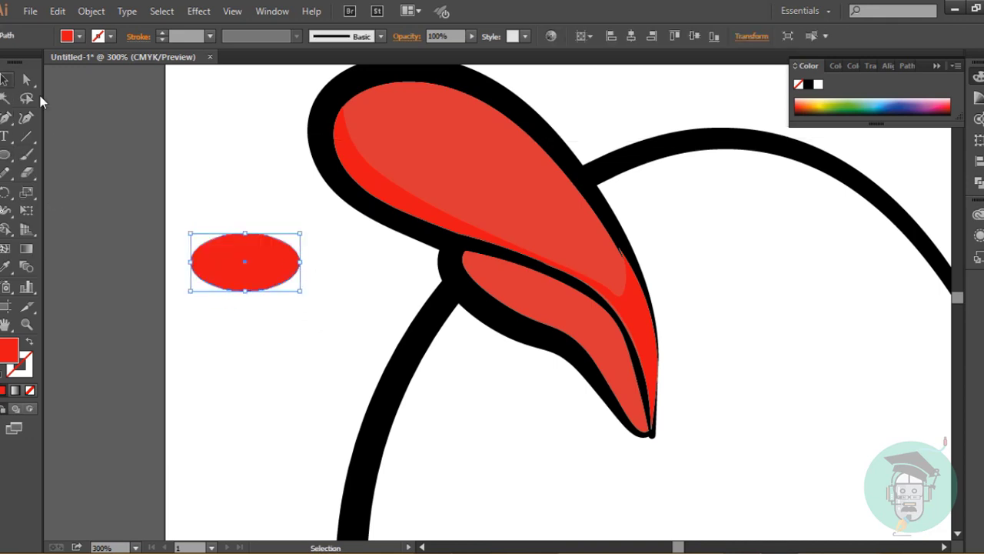
drag(311, 237, 310, 297)
drag(268, 321, 293, 295)
key(s)
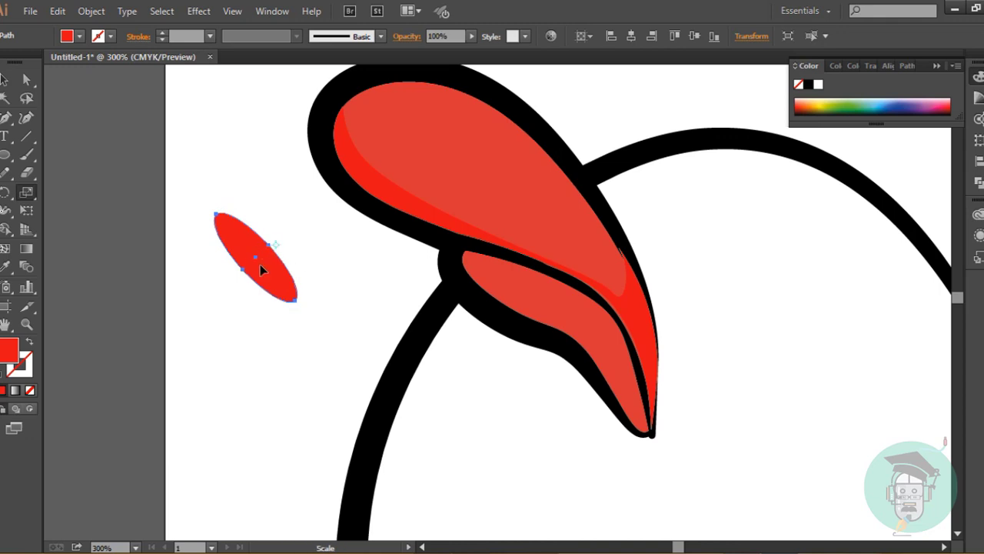
drag(259, 264, 262, 256)
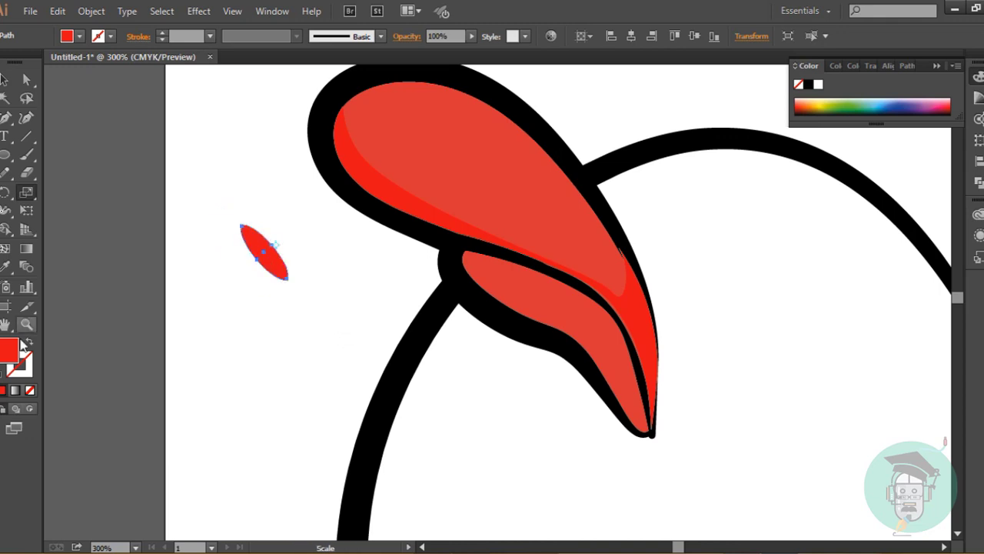
Fill the small tilted ellipse with light orange
double_click(25, 348)
drag(781, 402, 783, 385)
drag(715, 221, 674, 209)
click(911, 209)
click(4, 80)
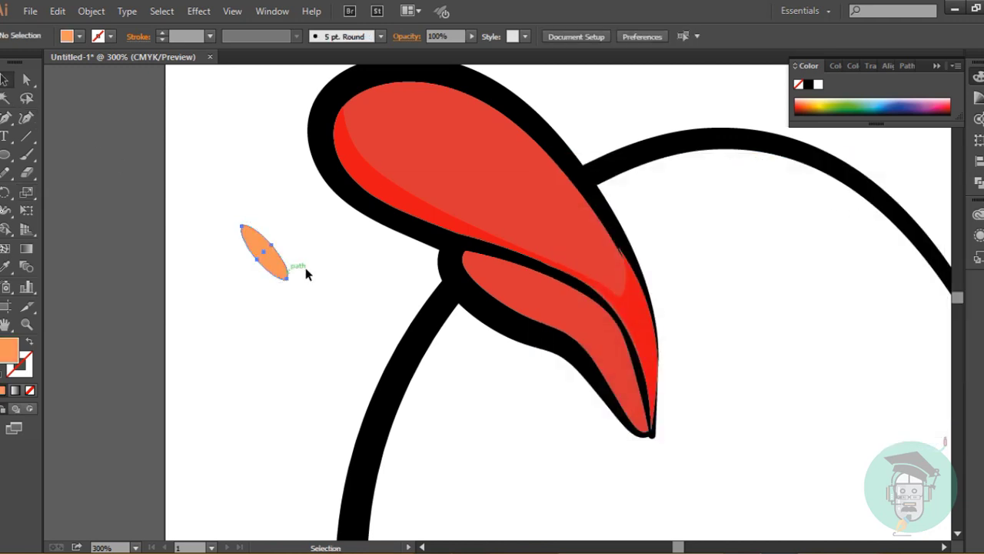
Move the orange ellipse to the leaf's upper edge and reshape it with the Curvature tool into a wide highlight
drag(305, 271, 407, 98)
click(27, 119)
drag(490, 117, 498, 115)
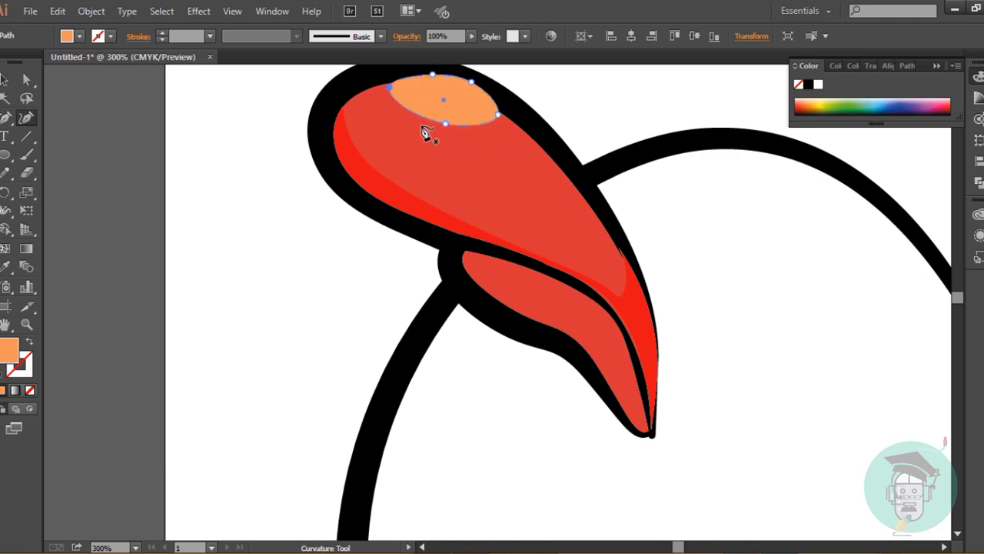
scroll(424, 127, up, 2)
key(v)
shift+click(554, 219)
click(675, 240)
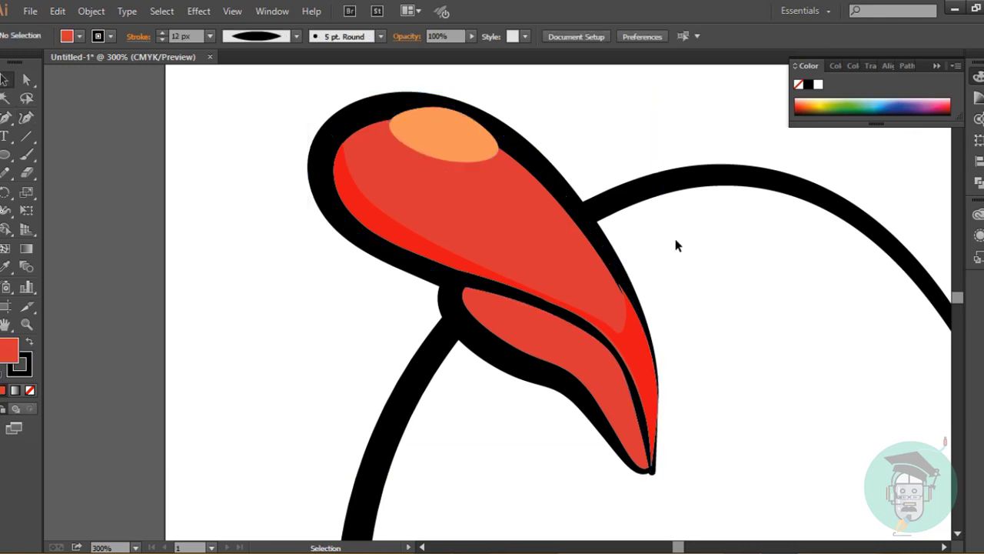
Refine the shadow's anchors near the leaf's tip so its edge fits the outline
click(637, 317)
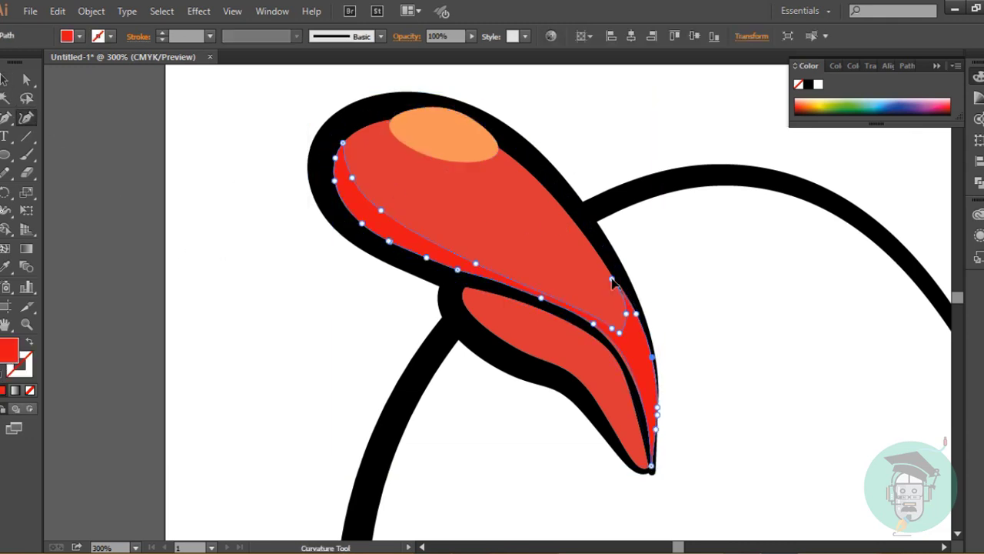
drag(629, 360, 625, 361)
key(v)
Try to trim the orange highlight against the leaf with the Shape Builder tool, then reselect the highlight
click(502, 210)
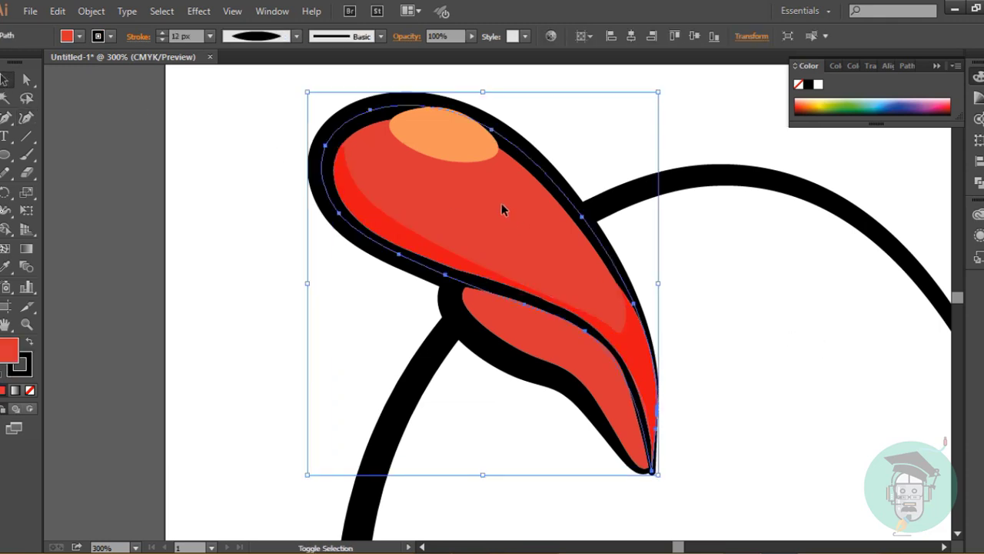
shift+click(495, 152)
key(shift+m)
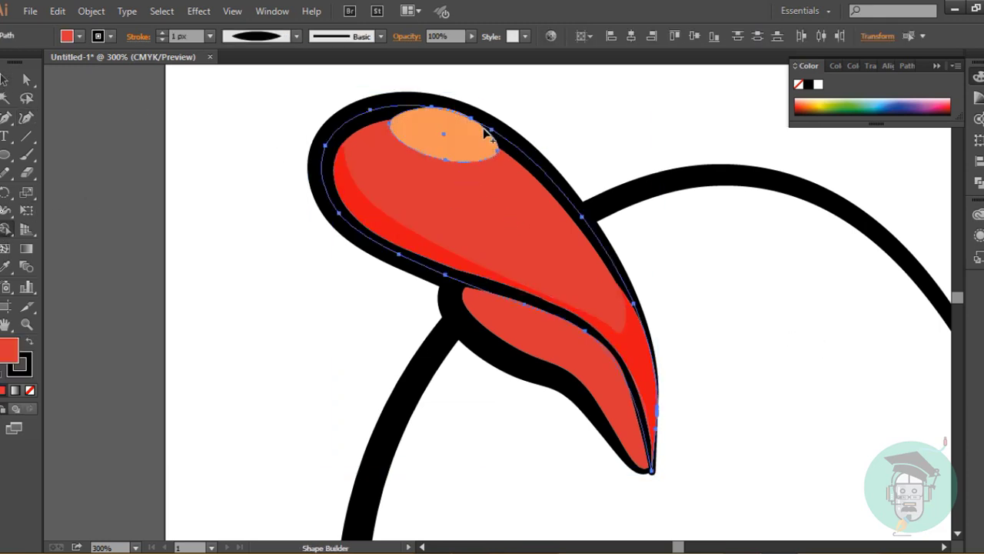
click(5, 79)
click(224, 120)
click(483, 136)
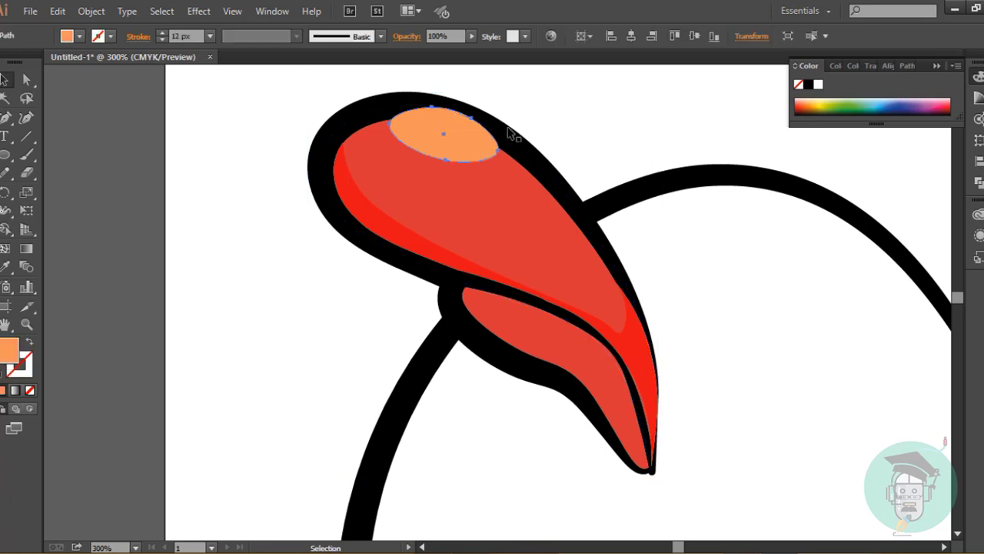
Enlarge the orange highlight so it extends past the leaf's upper outline on both sides
drag(508, 141, 551, 132)
key(ctrl+z)
click(534, 138)
click(486, 137)
drag(385, 131, 340, 114)
key(ctrl+shift+a)
Refine the leaf shadow with the Curvature tool, adjusting its lower edge near the tip and the rounded end of its inner edge
click(646, 397)
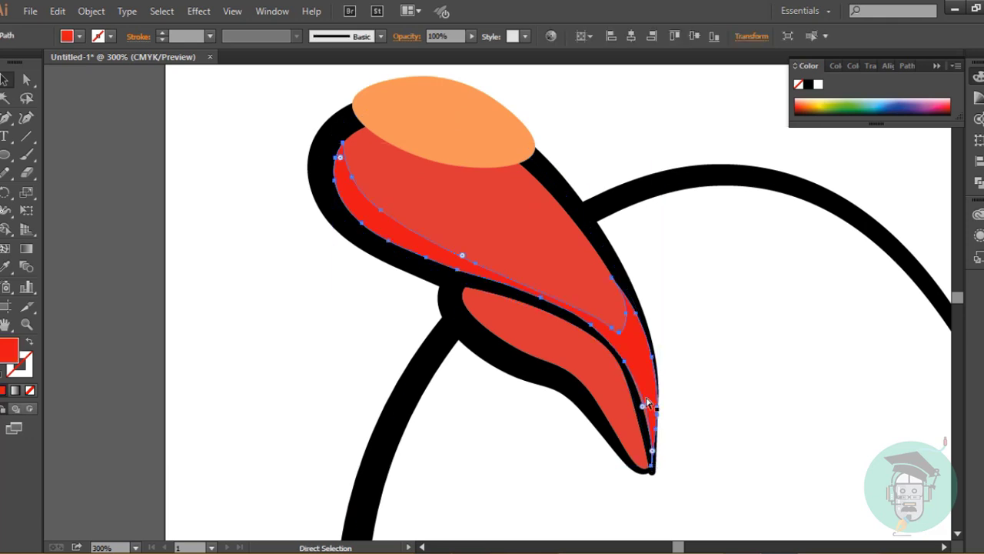
key(ctrl+equal)
key(ctrl+equal)
scroll(851, 373, down, 6)
click(27, 117)
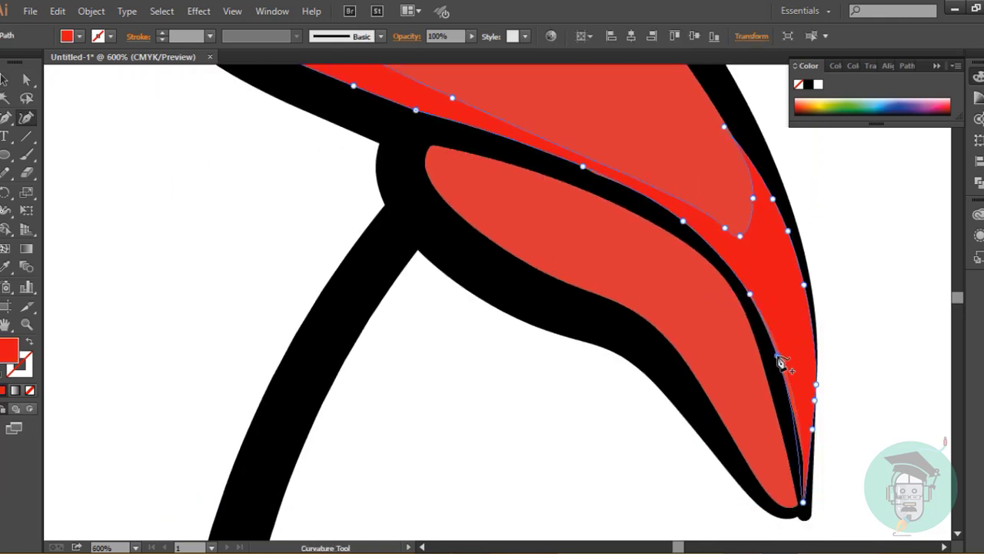
click(777, 355)
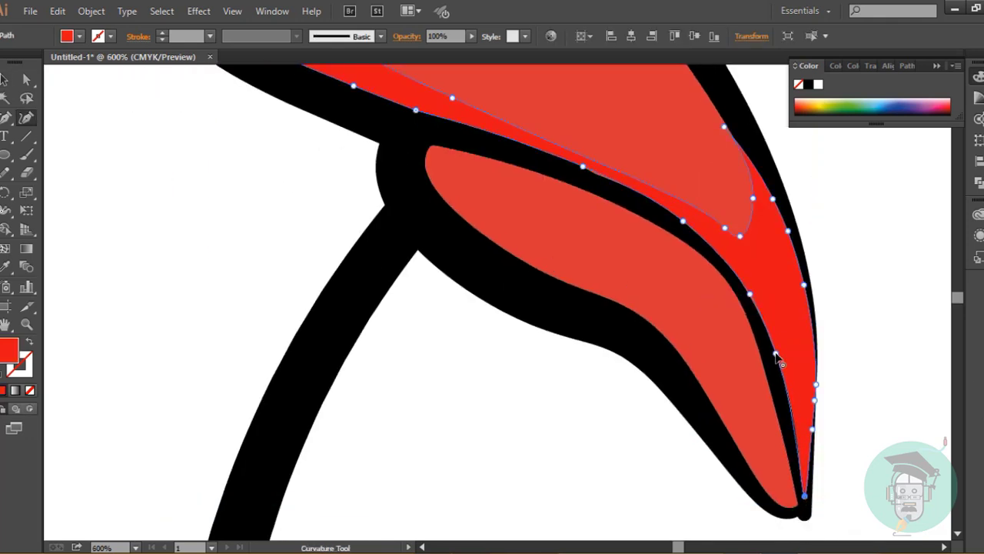
scroll(753, 365, up, 3)
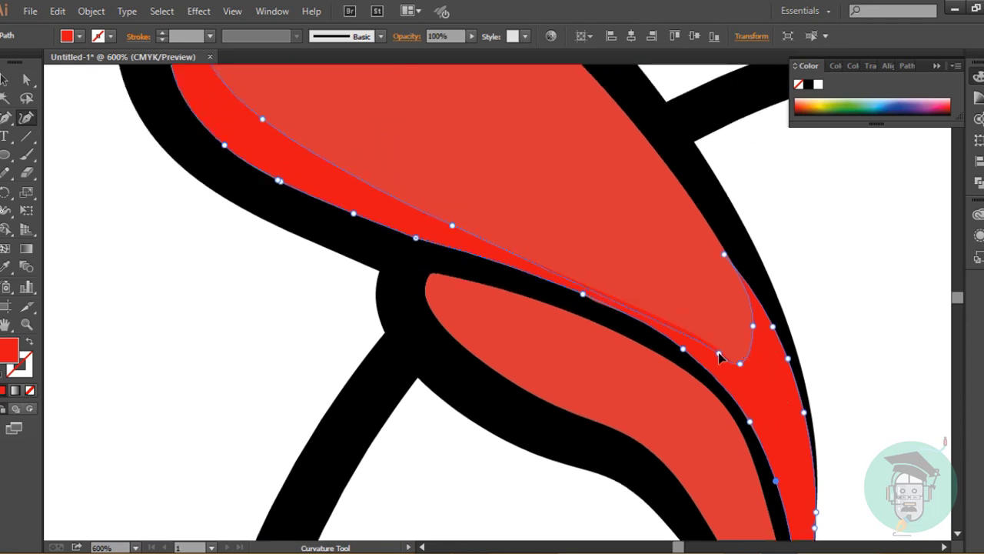
drag(752, 326, 757, 331)
drag(740, 364, 747, 356)
Select the leaf and the orange highlight and remove the highlight's part outside the leaf path with the Shape Builder tool
scroll(672, 378, up, 6)
click(4, 79)
shift+click(615, 357)
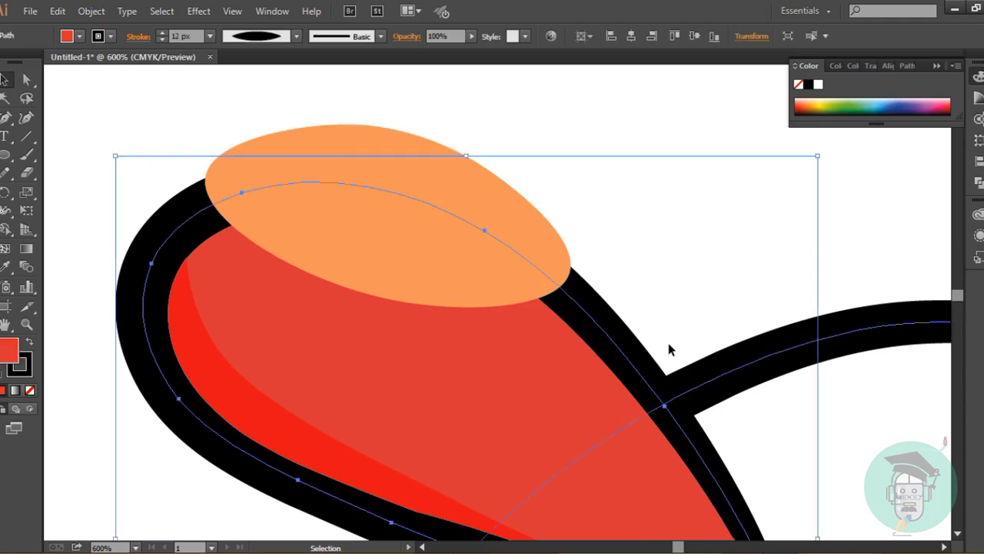
shift+click(562, 253)
key(shift+m)
alt+click(493, 187)
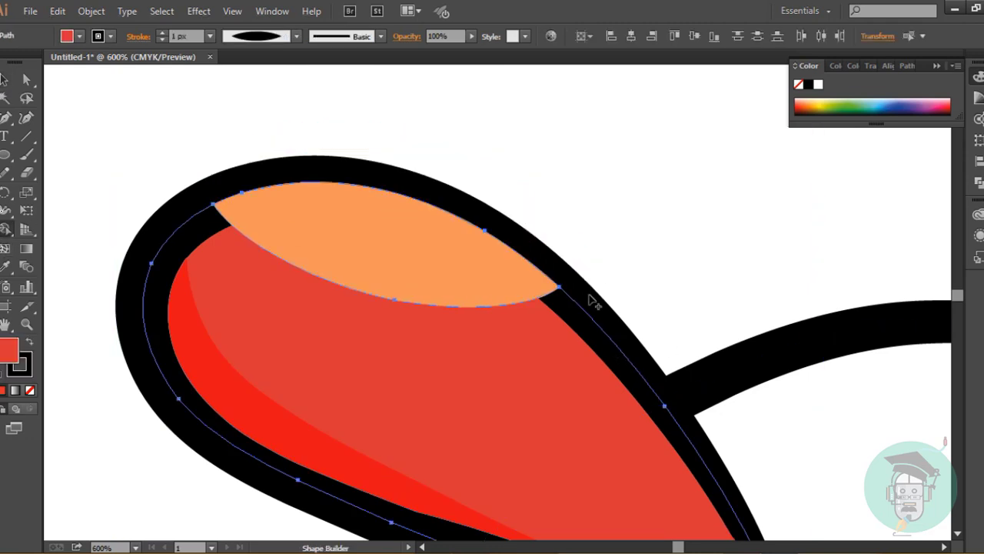
Move the trimmed highlight down inside the leaf's thick outline and check its placement in Outline view
scroll(603, 306, down, 1)
key(v)
drag(427, 218, 454, 262)
key(ctrl+y)
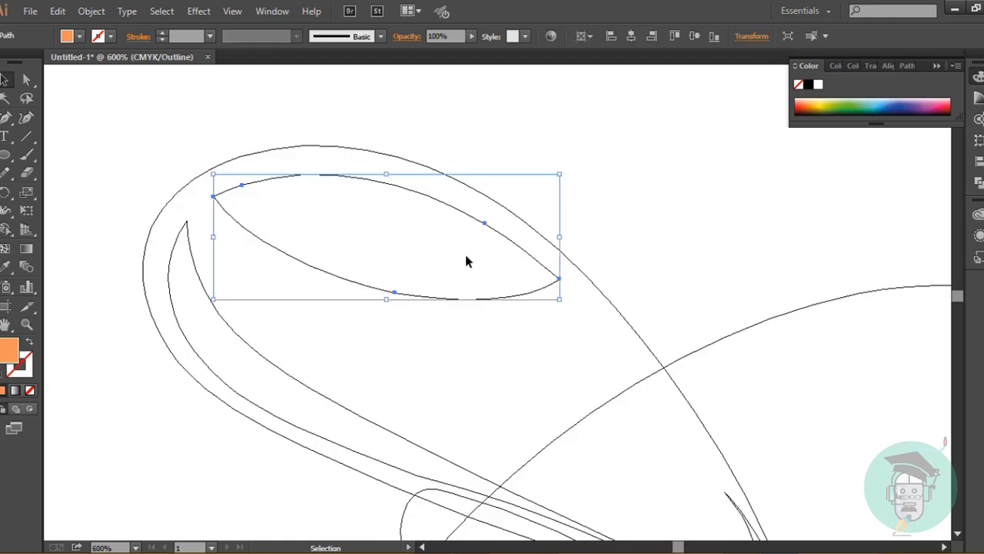
click(466, 247)
scroll(636, 499, down, 6)
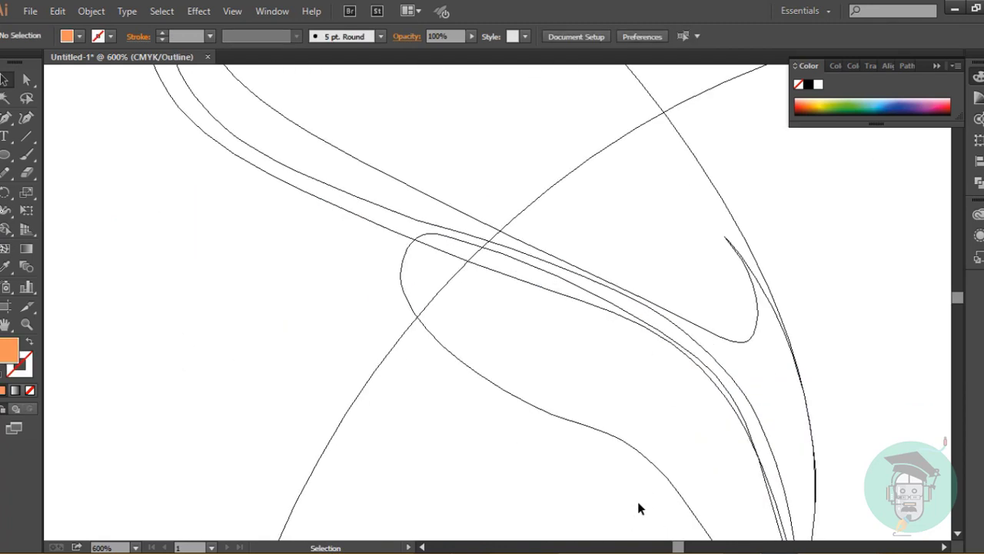
scroll(638, 508, up, 5)
key(ctrl+y)
Add an anchor on the highlight's upper edge with the Curvature tool so it meets the black outline
click(458, 272)
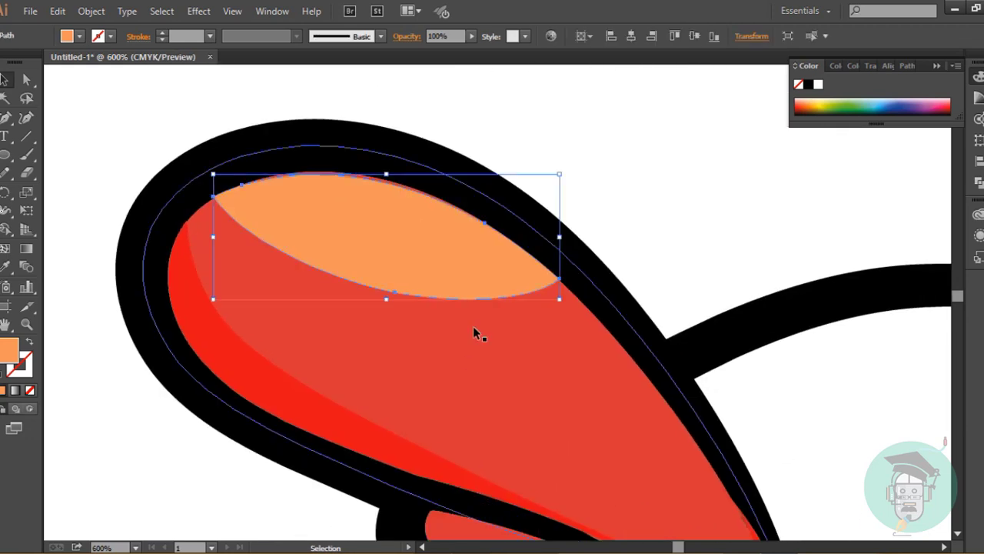
click(26, 117)
click(350, 175)
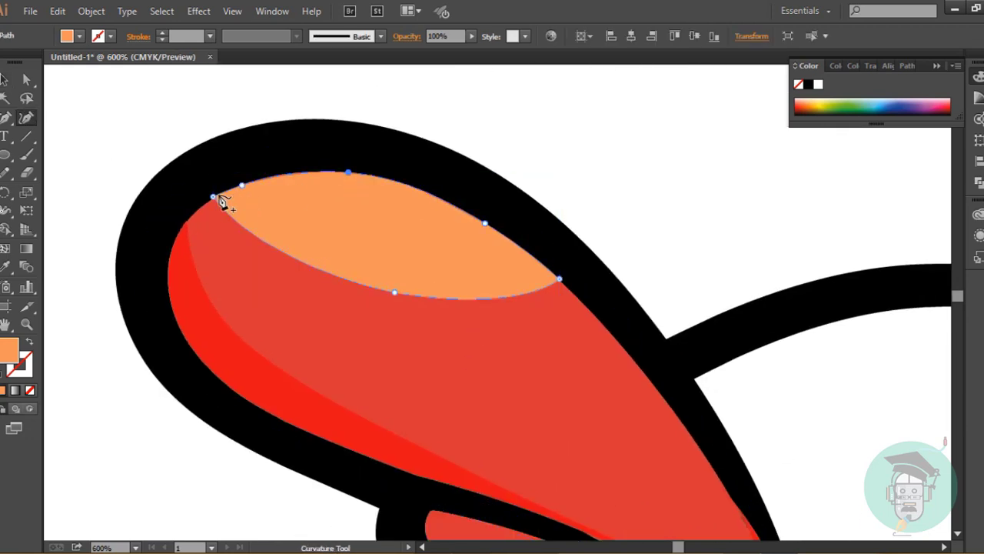
Adjust the shadow's lower edge above the fold and its upper rounded end to fit the leaf's outline
scroll(501, 270, down, 6)
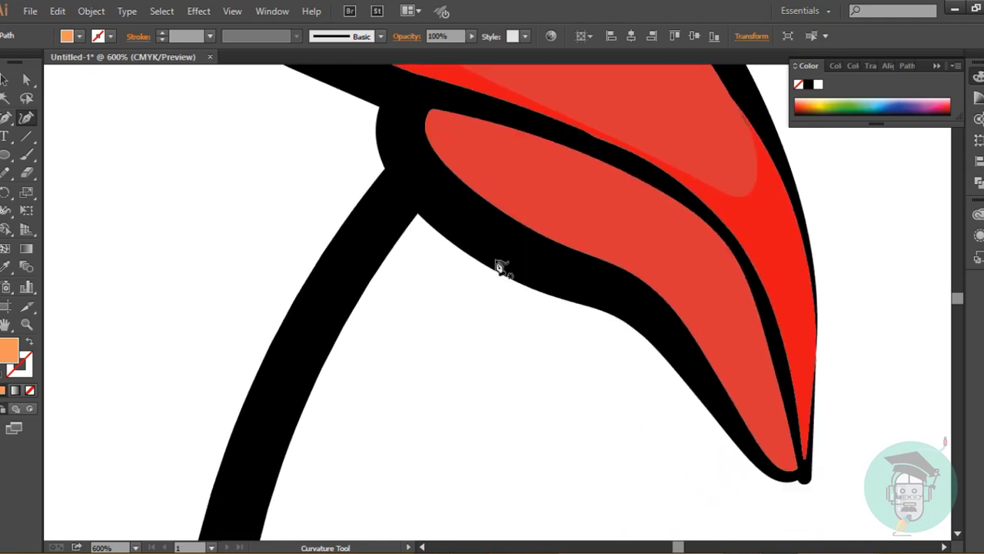
click(592, 282)
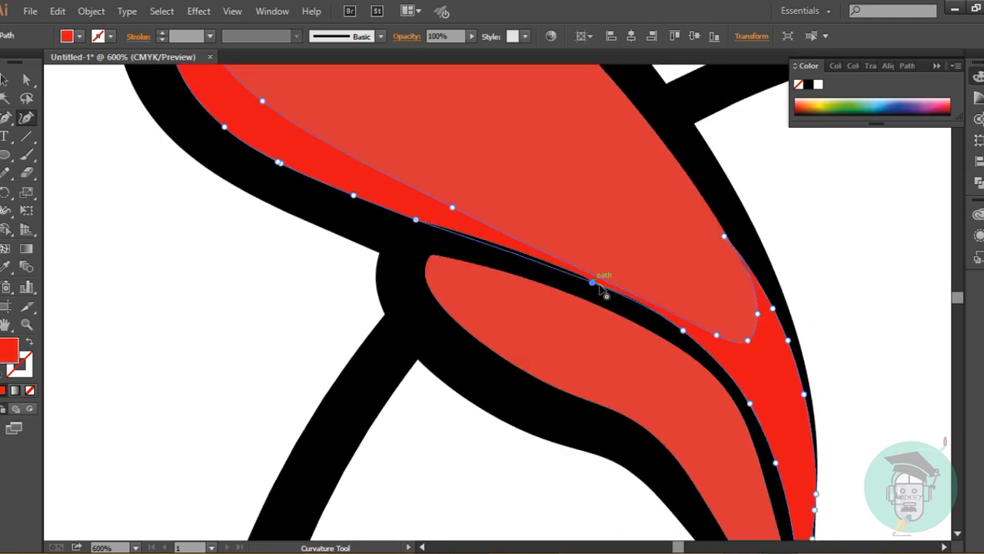
scroll(758, 299, up, 5)
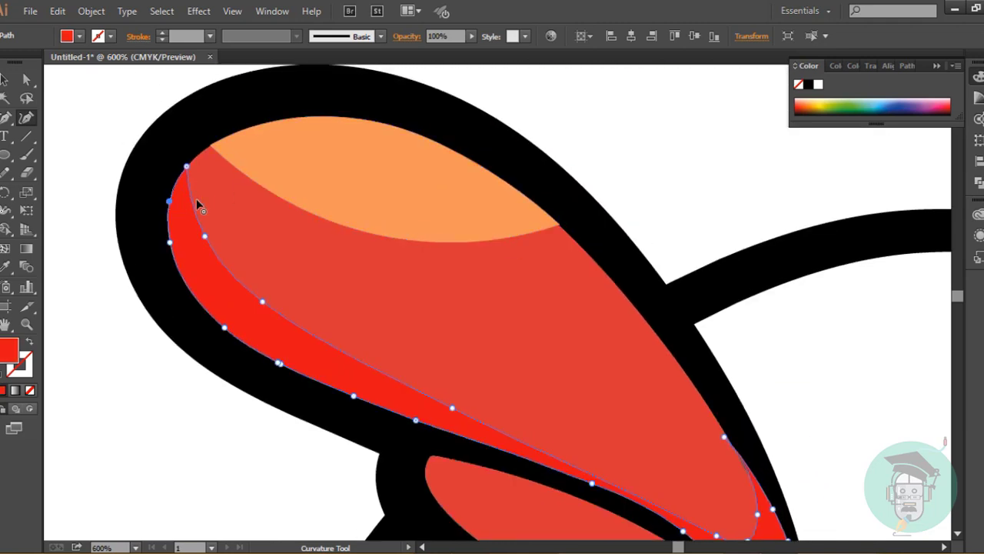
Extend the orange highlight's left tip to the outline and pull its lower curve slightly down with the Curvature tool
click(5, 80)
click(416, 169)
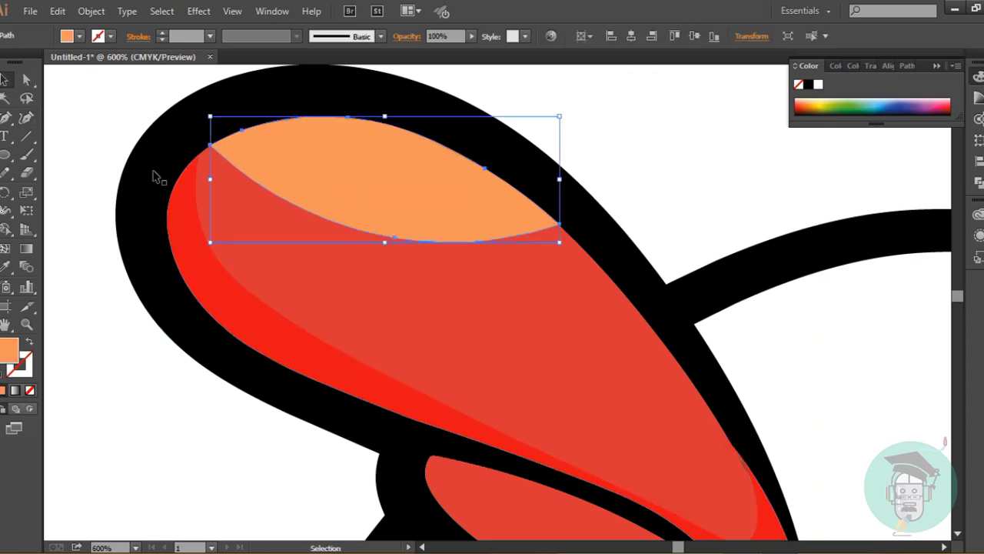
click(26, 119)
drag(211, 146, 204, 150)
click(205, 153)
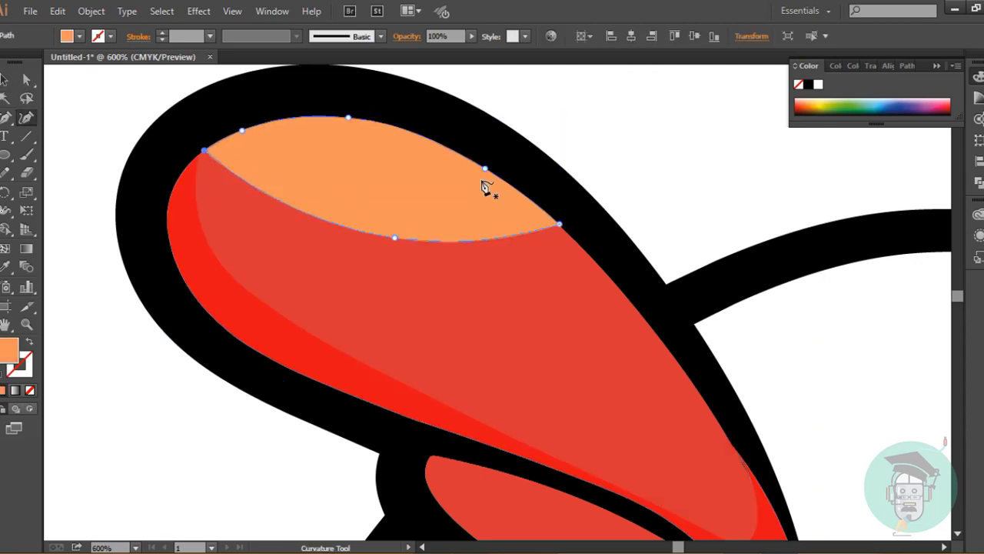
drag(393, 240, 390, 243)
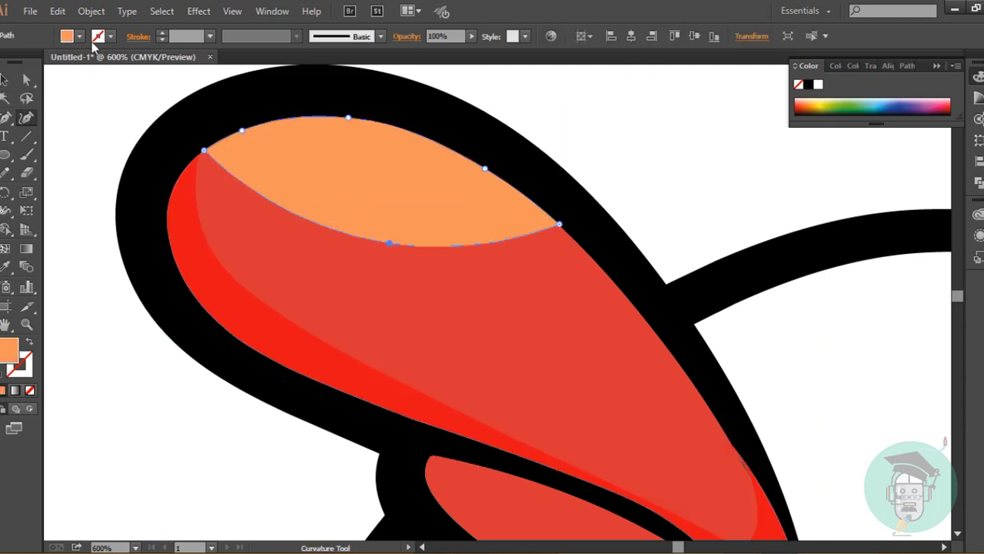
Draw a small rounded closed shape with the Pencil tool inside the upper part of the orange highlight
click(4, 80)
click(452, 189)
drag(5, 175, 52, 174)
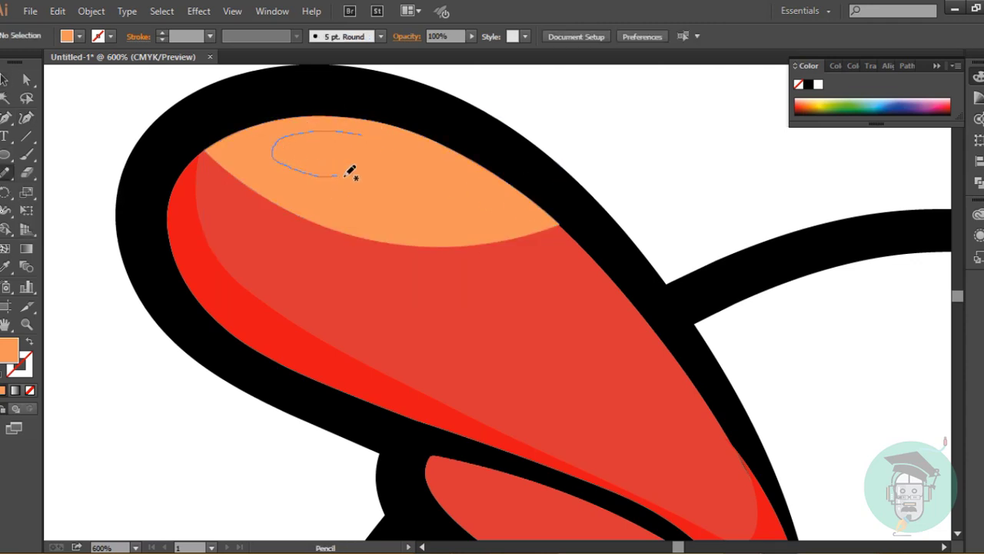
drag(367, 123, 375, 134)
key(v)
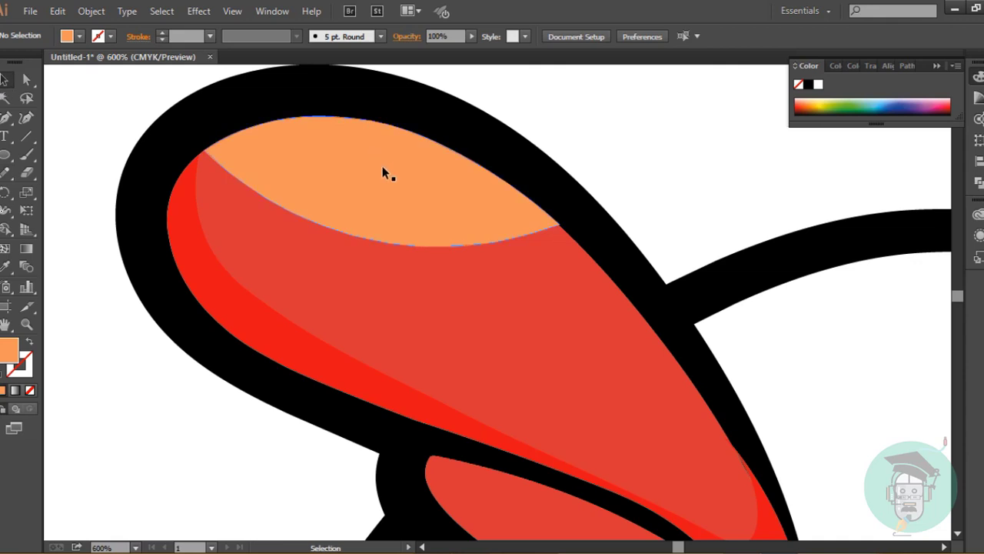
click(369, 176)
right_click(368, 176)
click(402, 282)
Even out the upper edge of the small pencil shape with the Curvature tool
key(shift+grave)
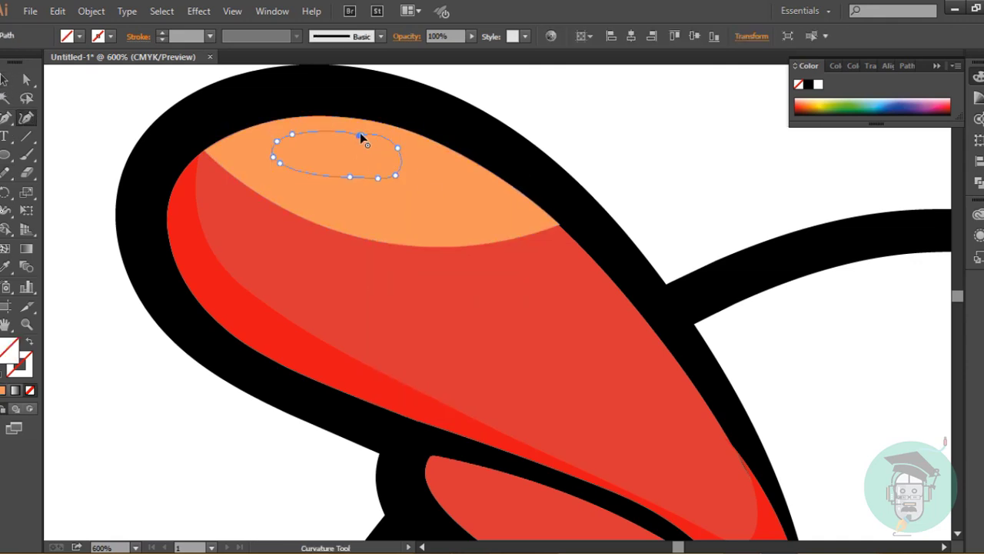
drag(361, 135, 356, 133)
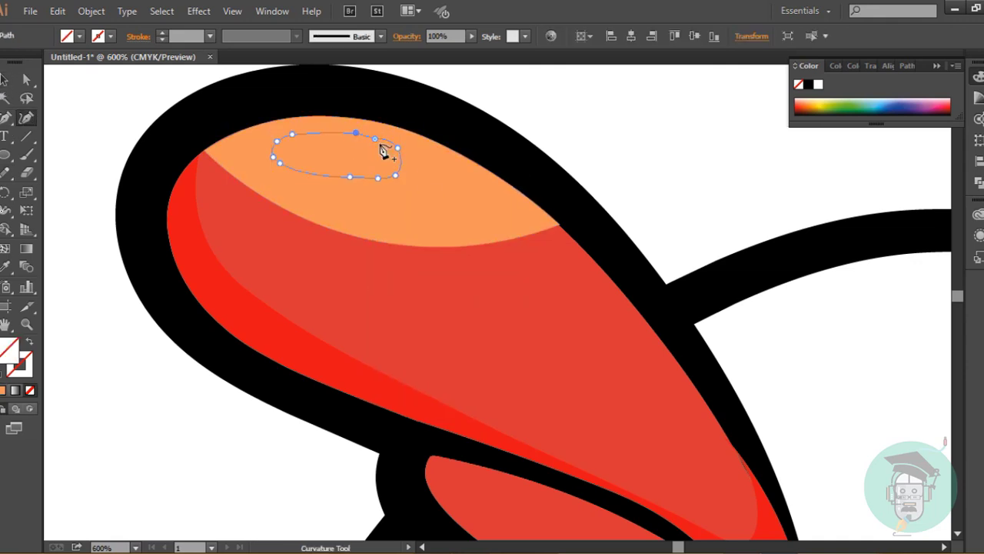
click(297, 132)
Fill the small pencil shape with a pale peach tint of the highlight's orange
click(3, 389)
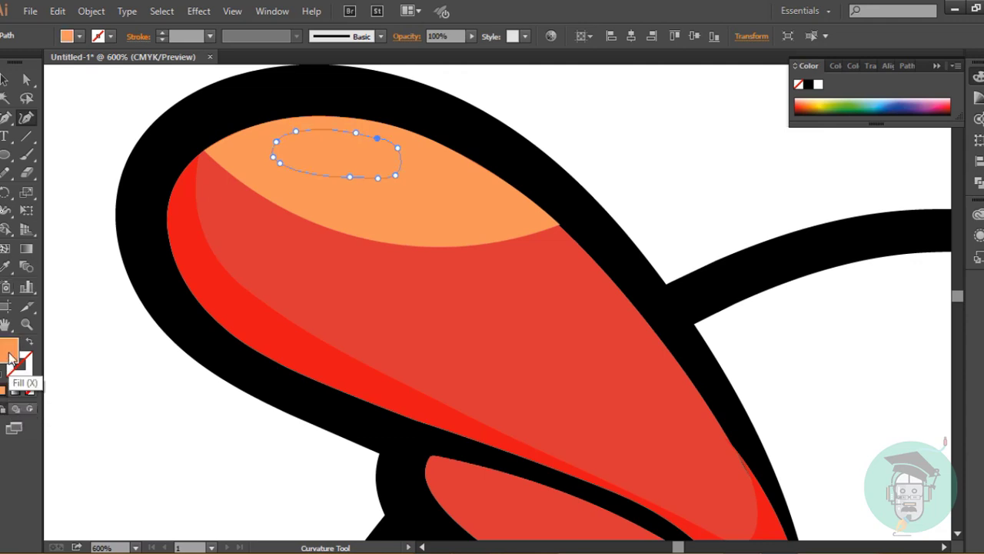
double_click(10, 350)
drag(655, 212, 626, 207)
click(916, 209)
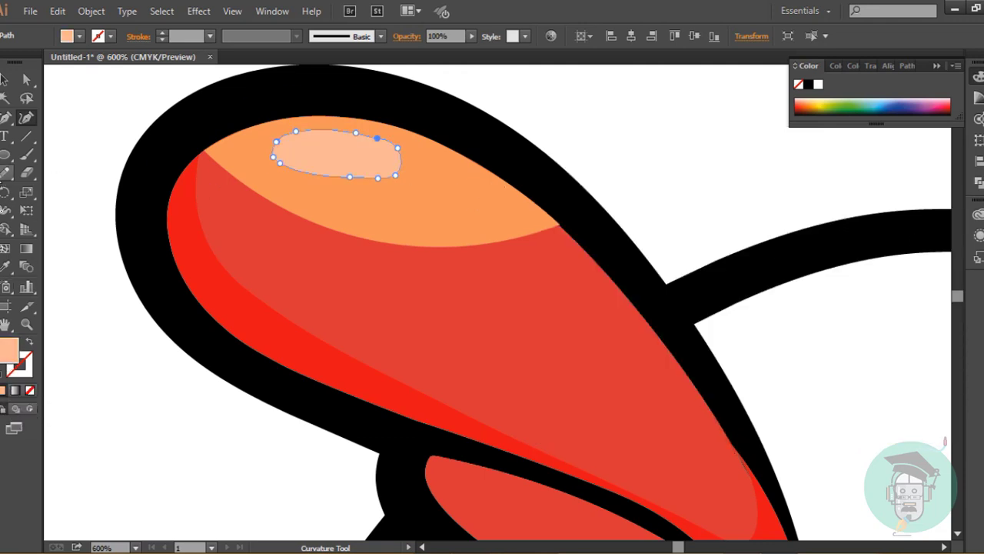
Round off the peach shape's contour with the Smooth tool and the Curvature tool
drag(5, 172, 38, 174)
drag(273, 155, 414, 158)
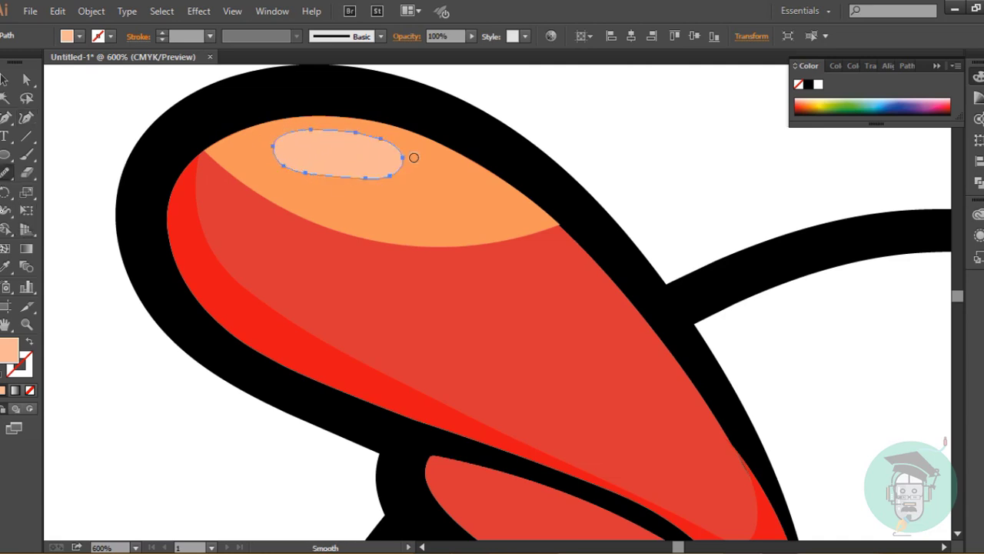
mouse_move(276, 153)
mouse_down()
mouse_move(331, 135)
mouse_move(278, 166)
mouse_move(384, 142)
mouse_up()
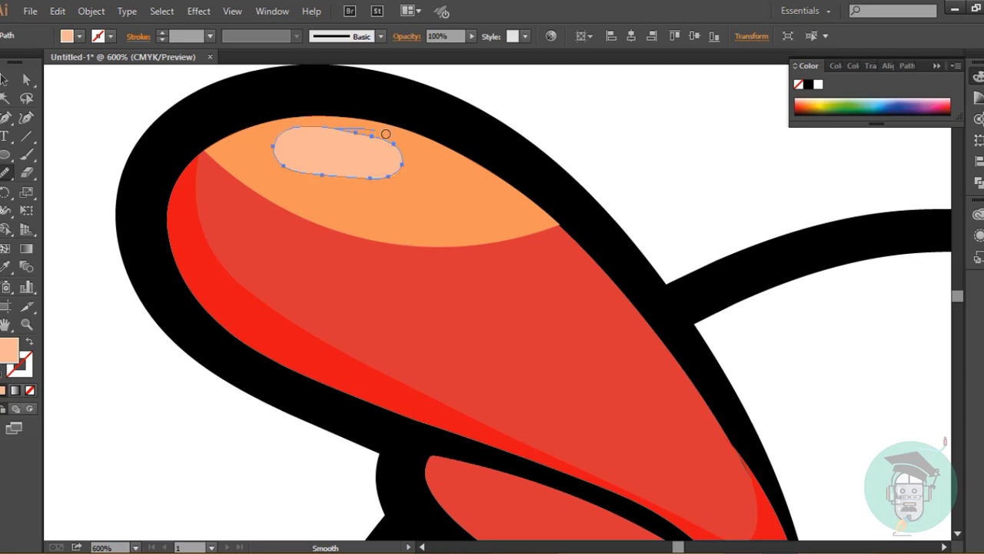
key(shift+grave)
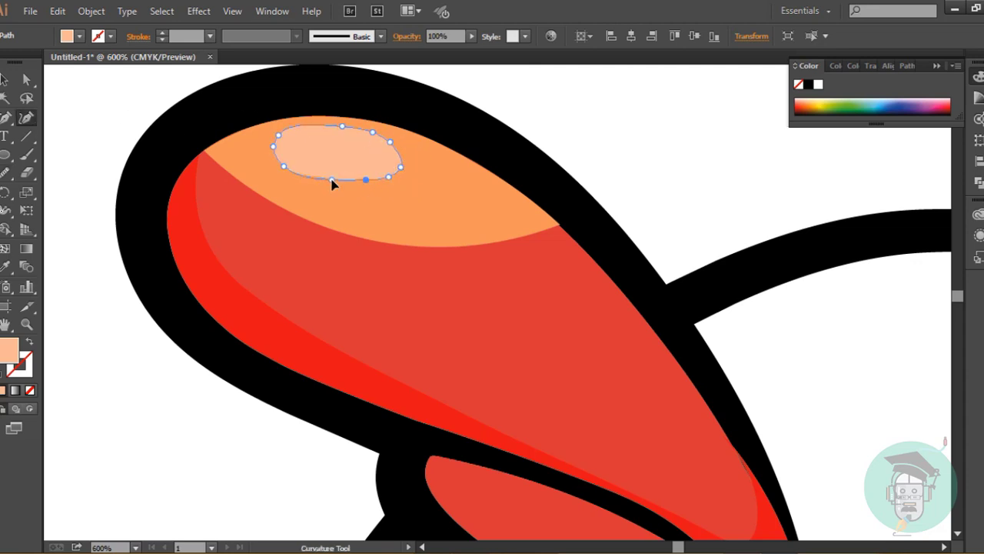
Rotate and shrink the peach shape and place it just under the orange highlight's upper edge
key(v)
drag(408, 123, 417, 148)
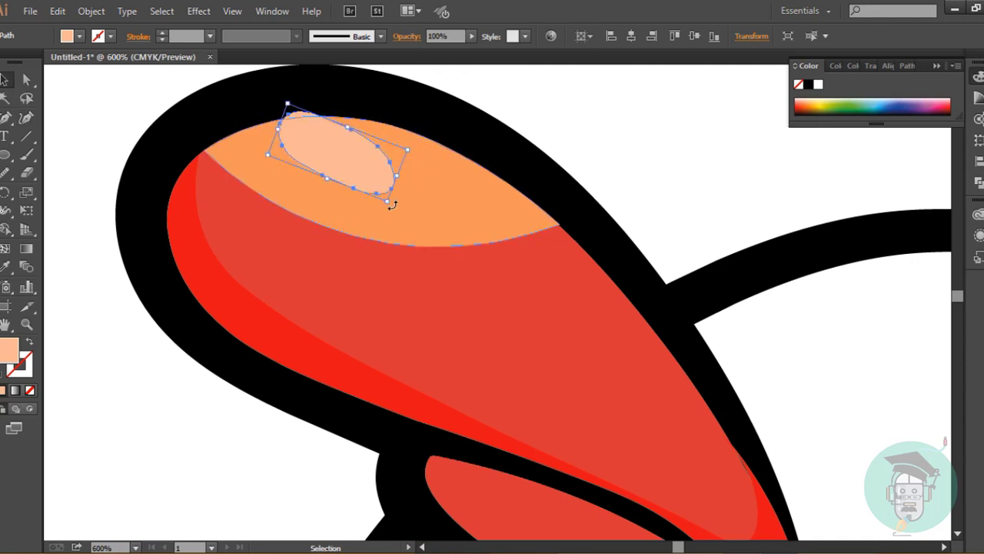
drag(388, 202, 369, 146)
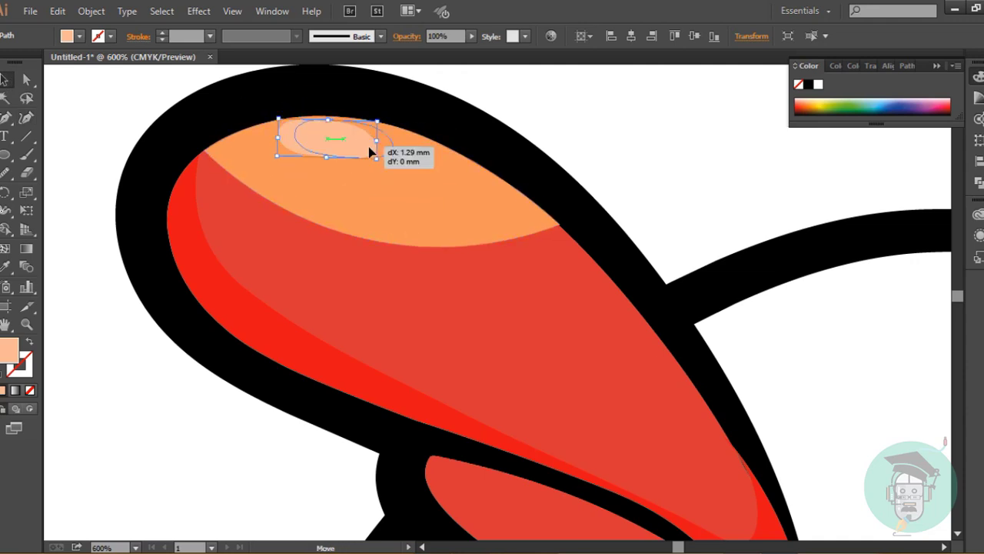
Extend the orange highlight's right tip to the leaf's black outline with the Curvature tool
click(565, 216)
click(555, 223)
click(26, 117)
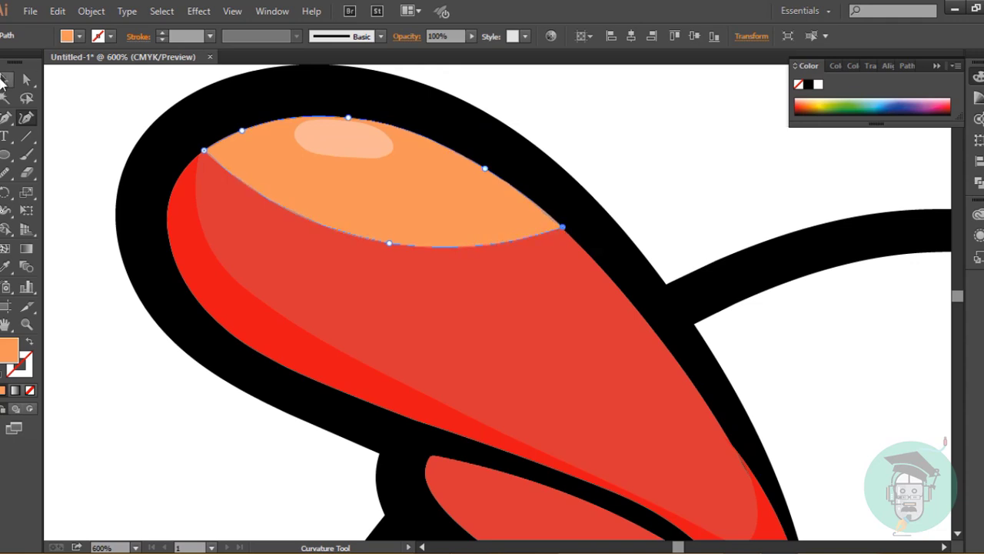
click(4, 80)
click(630, 157)
Fill the large oval fruit body with golden yellow, keeping its black outline
key(ctrl+minus)
key(ctrl+minus)
key(ctrl+minus)
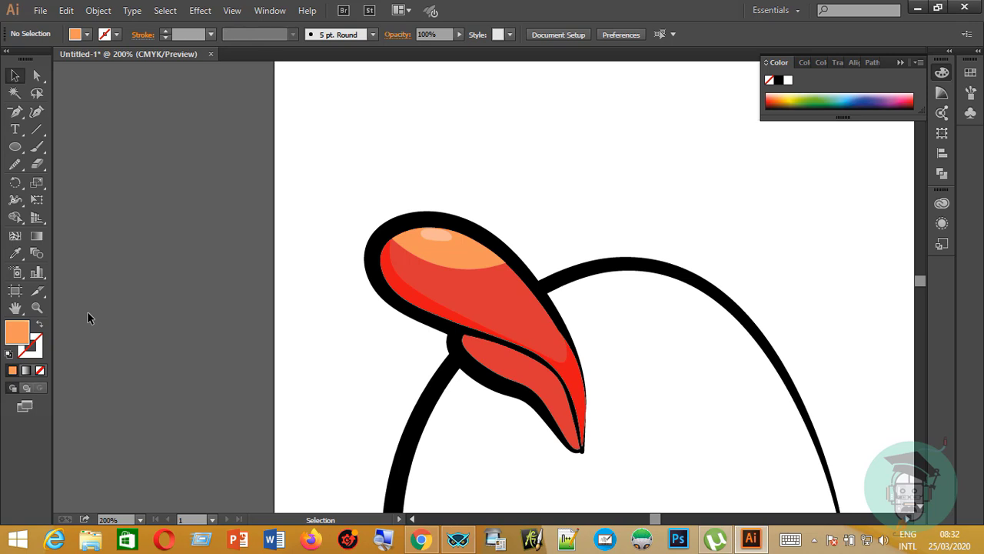
scroll(87, 311, down, 5)
scroll(77, 139, up, 2)
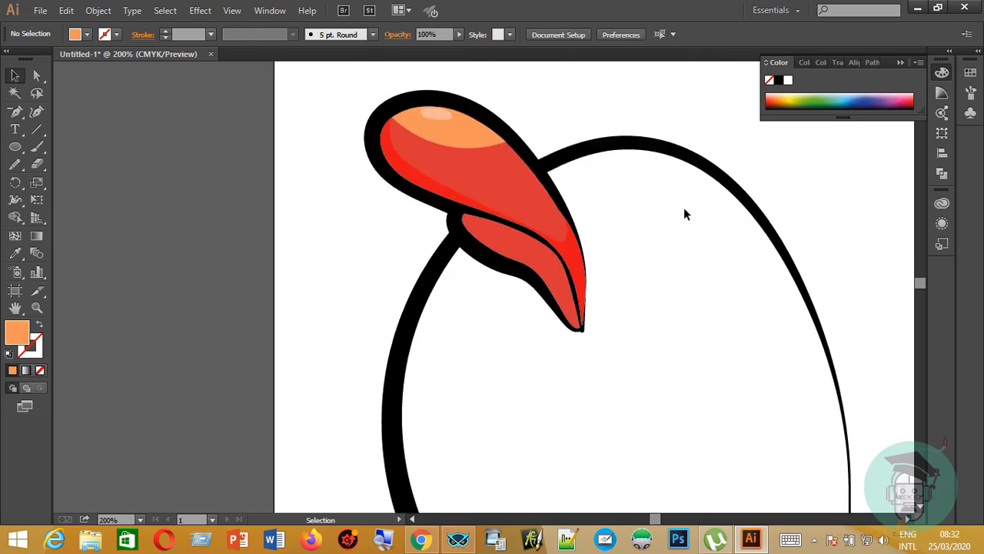
click(748, 198)
scroll(171, 257, down, 1)
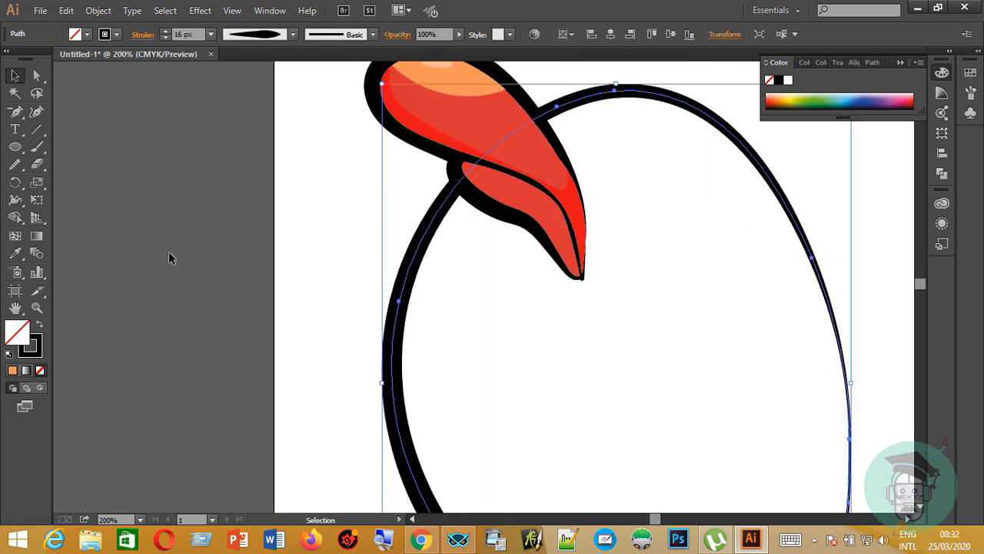
double_click(27, 342)
drag(753, 362, 753, 347)
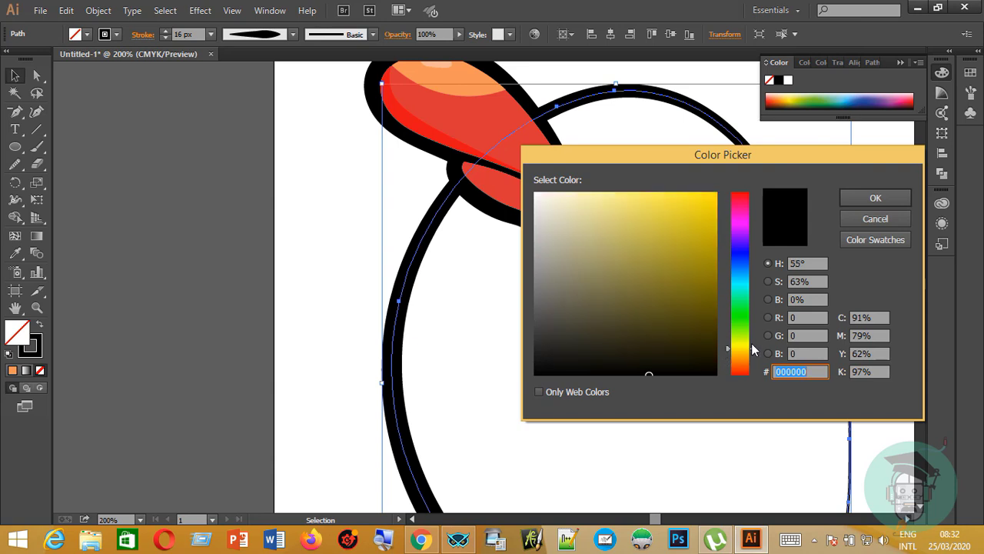
click(715, 198)
click(874, 197)
scroll(585, 223, down, 1)
key(ctrl+shift+a)
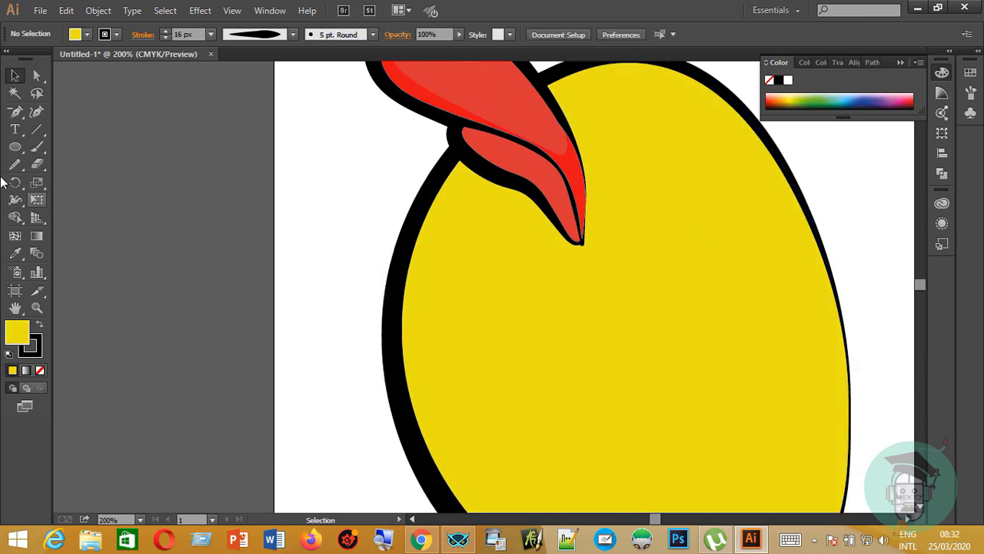
Draw a small oval highlight inside the fruit's left edge with the Pencil tool and join its ends into a closed path
click(14, 163)
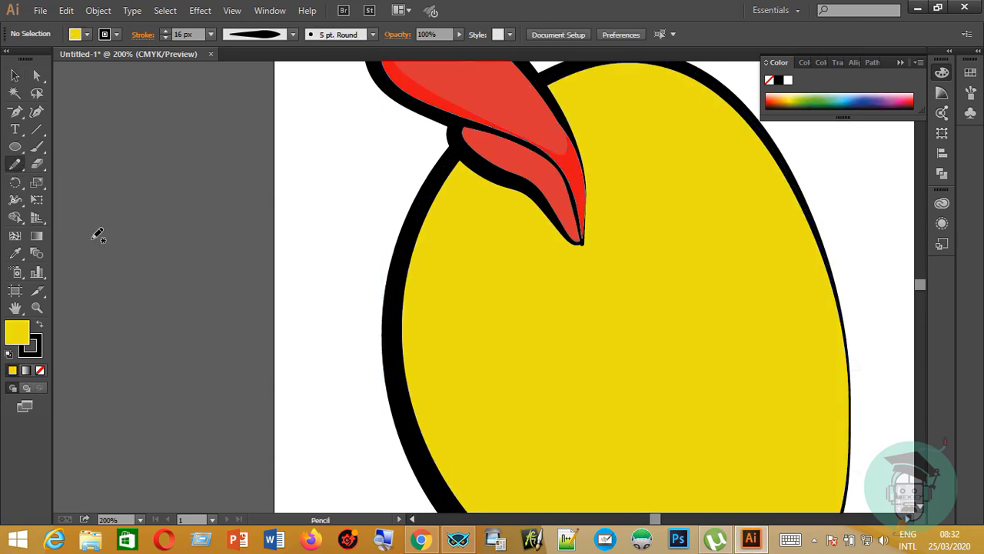
double_click(22, 337)
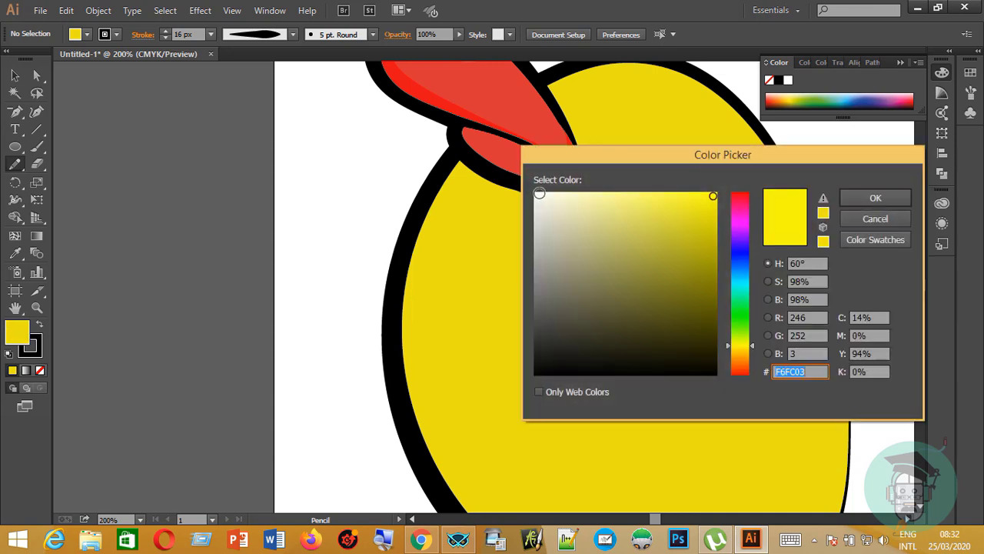
click(539, 194)
click(874, 197)
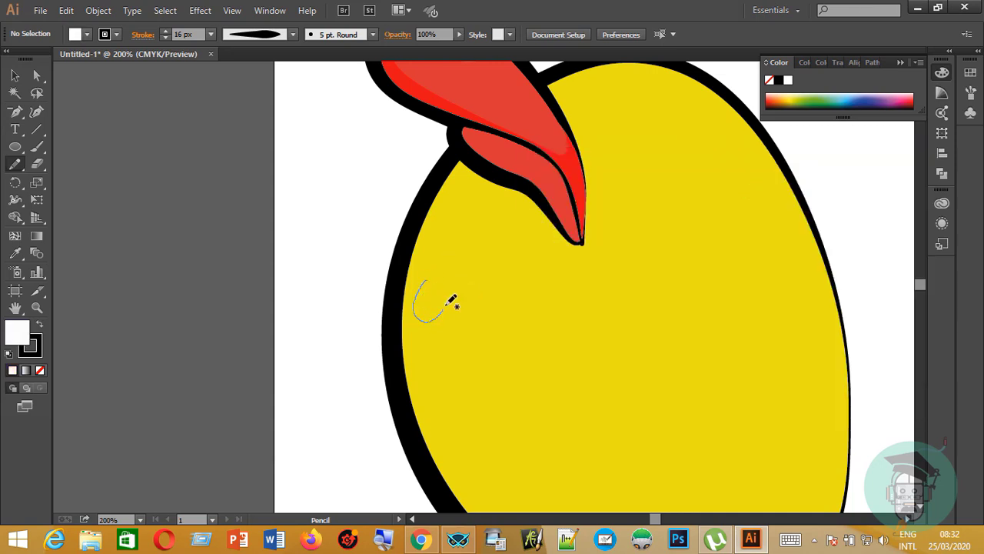
drag(452, 300, 440, 270)
key(v)
click(437, 284)
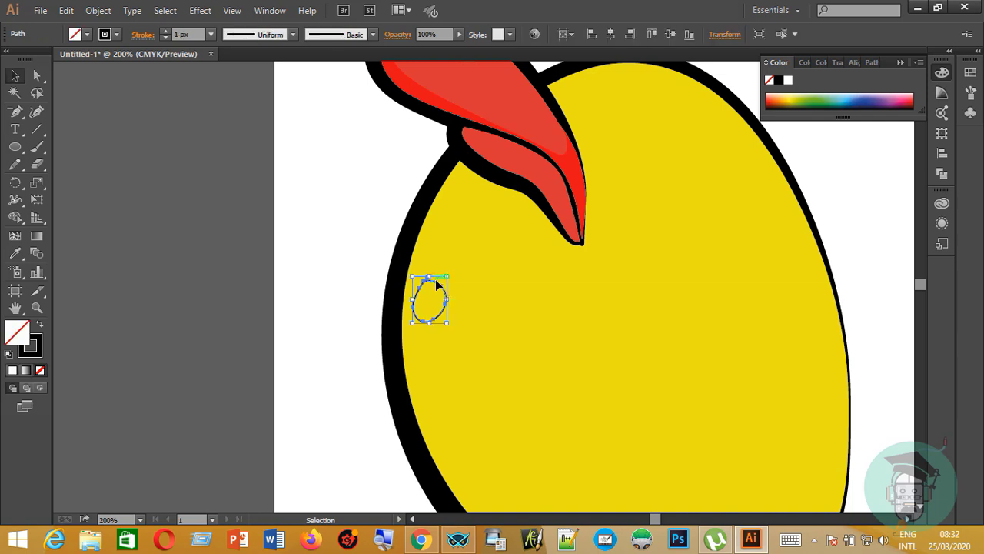
right_click(440, 285)
click(477, 385)
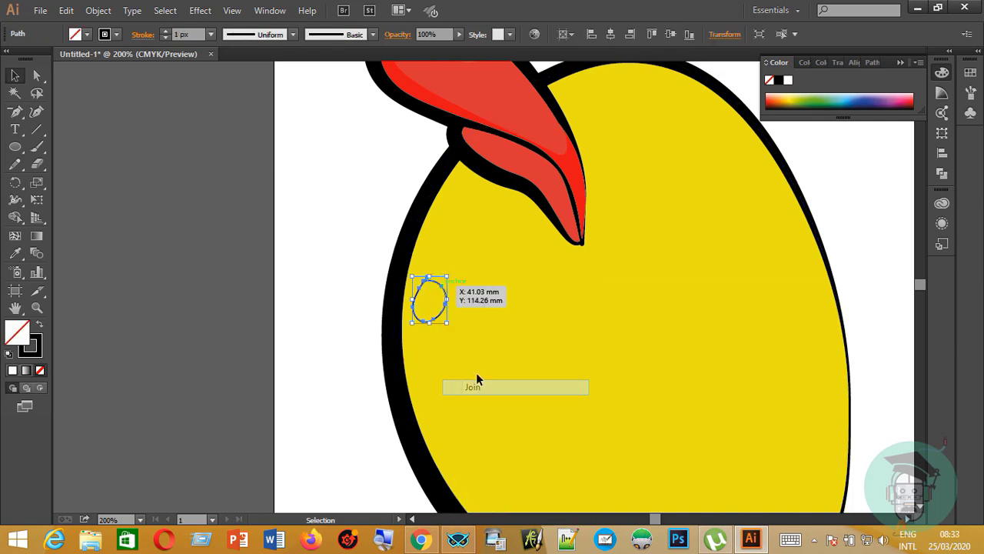
Smooth the small oval's contour and give it a white fill without an outline
key(shift+grave)
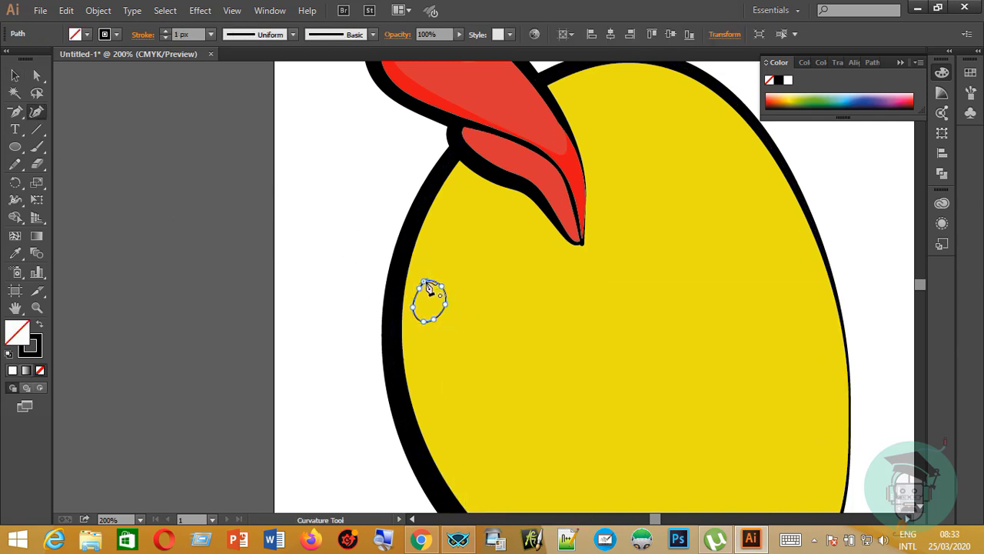
drag(14, 164, 77, 178)
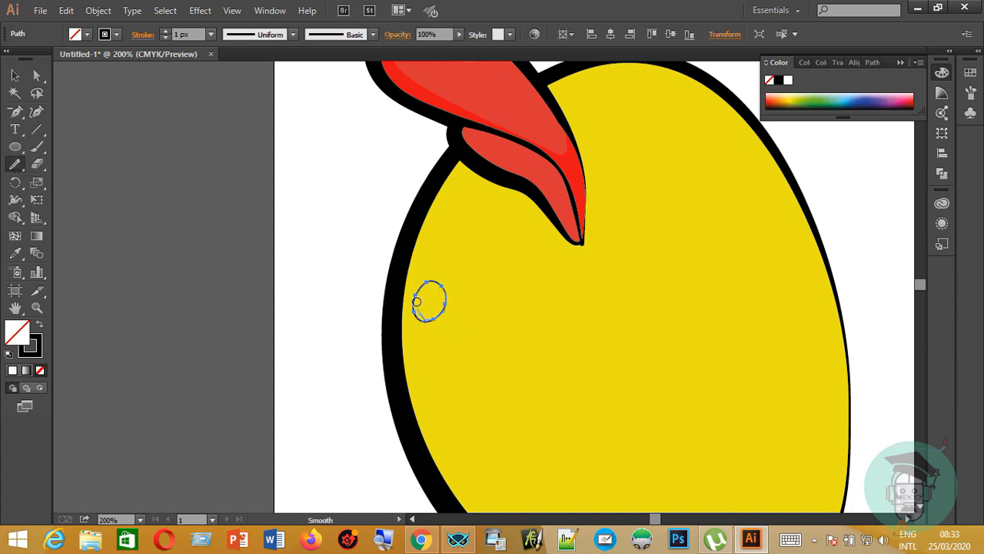
mouse_move(417, 302)
mouse_down()
mouse_move(420, 290)
mouse_move(427, 357)
mouse_up()
click(17, 254)
click(352, 216)
Place a much smaller copy of the white oval just beneath it as a second highlight spot
click(17, 80)
click(331, 254)
click(447, 332)
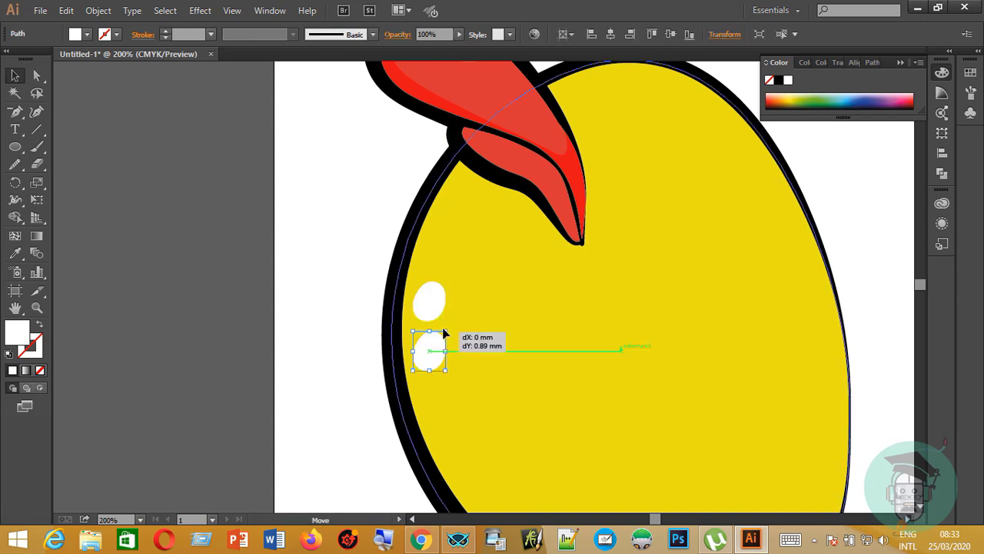
key(ctrl+z)
drag(436, 302, 428, 338)
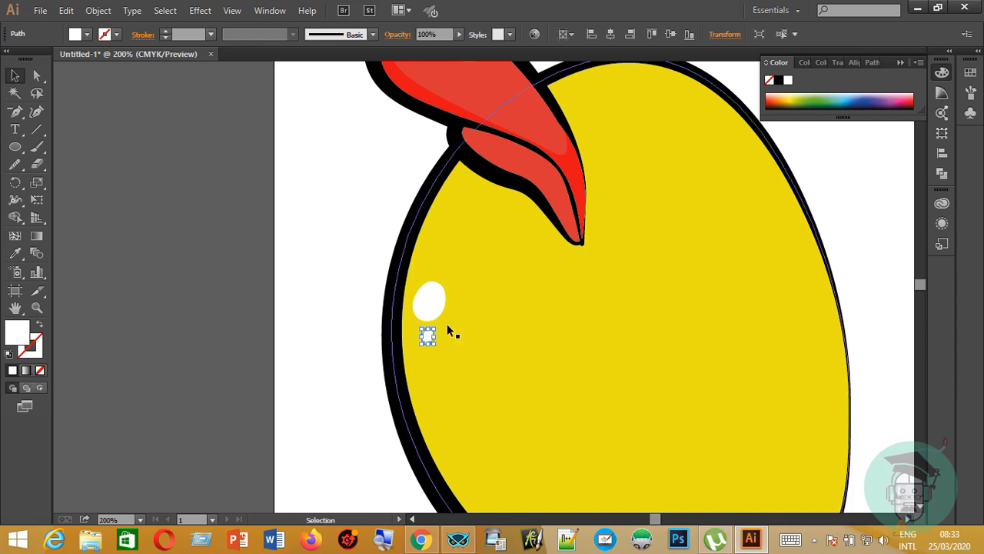
scroll(442, 334, down, 1)
key(ctrl+minus)
click(808, 311)
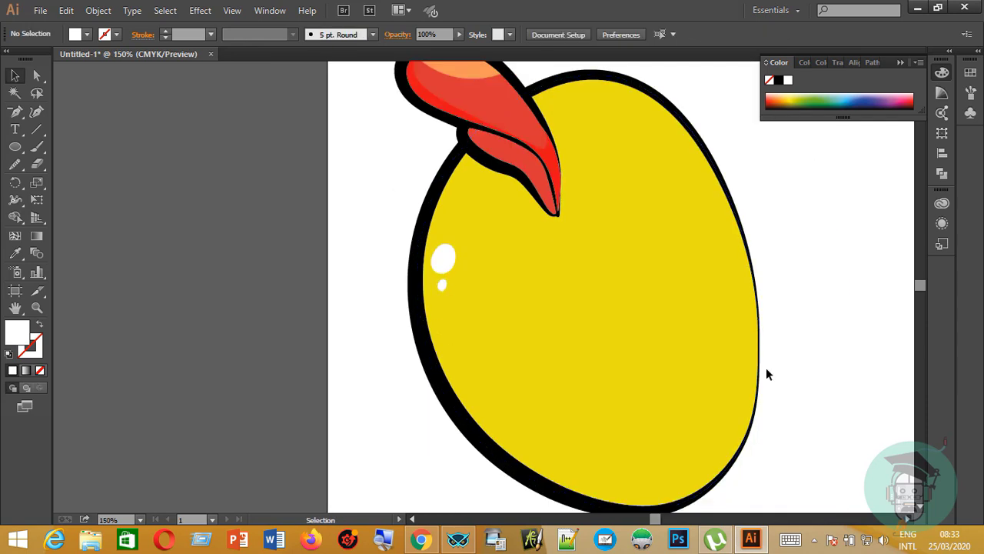
Draw a freehand shadow path inside the fruit's left and lower edges and set its stroke color to 020200
click(15, 164)
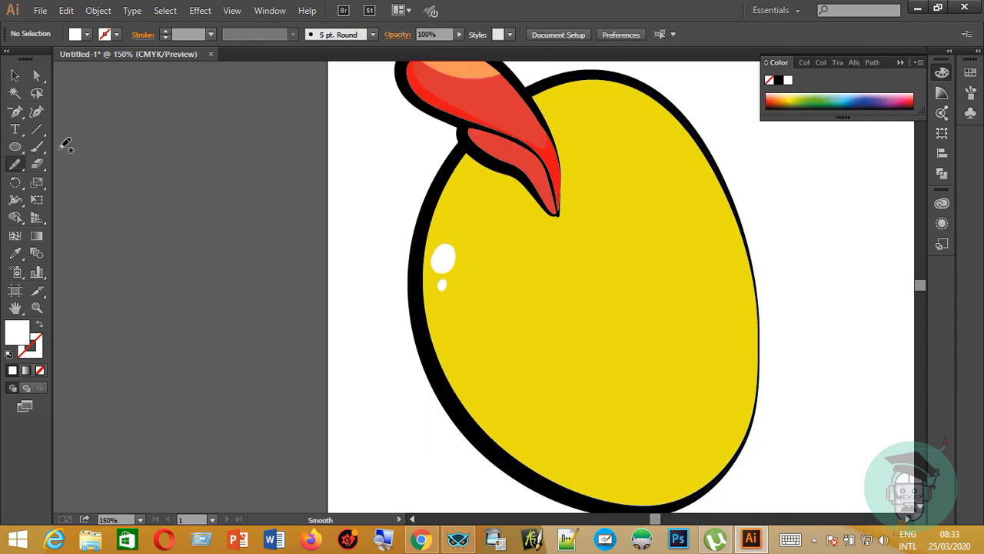
mouse_move(436, 234)
mouse_down()
mouse_move(435, 311)
mouse_move(500, 411)
mouse_move(612, 479)
mouse_move(683, 485)
mouse_up()
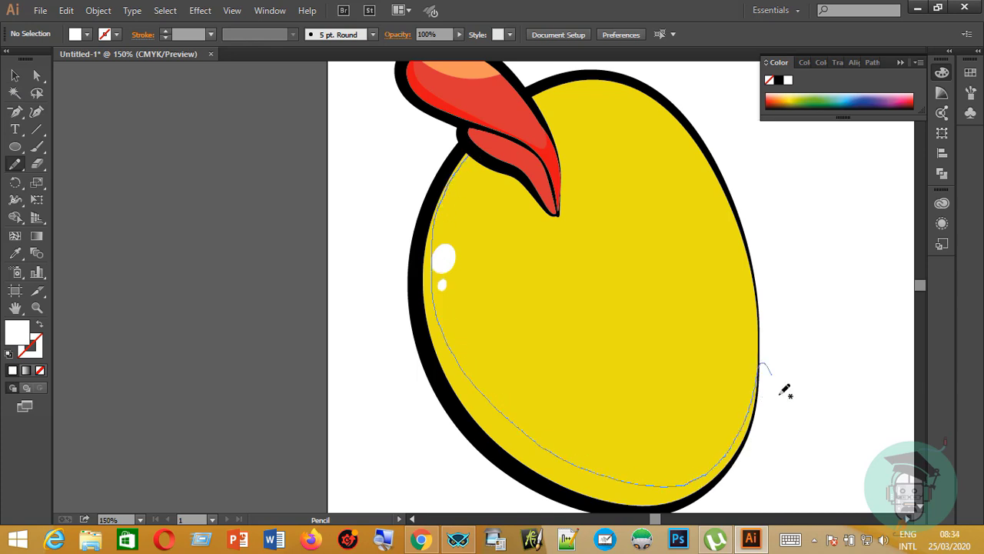
drag(785, 391, 777, 481)
scroll(780, 485, down, 3)
key(v)
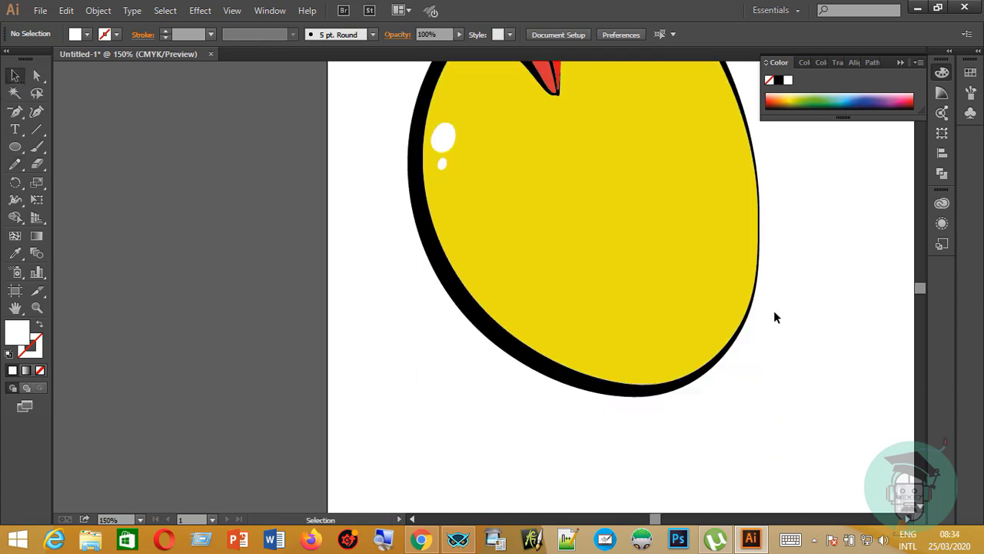
click(627, 362)
double_click(32, 353)
click(712, 374)
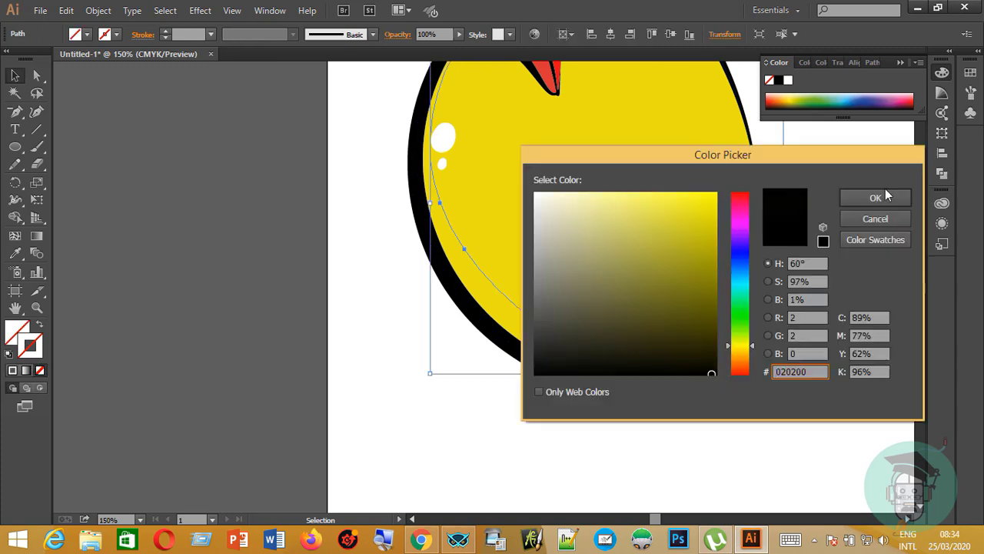
click(884, 195)
Close the shadow path with the Curvature tool by running it outside the fruit, around the bottom and up to the leaf
drag(15, 111, 77, 146)
click(769, 372)
click(36, 111)
click(771, 372)
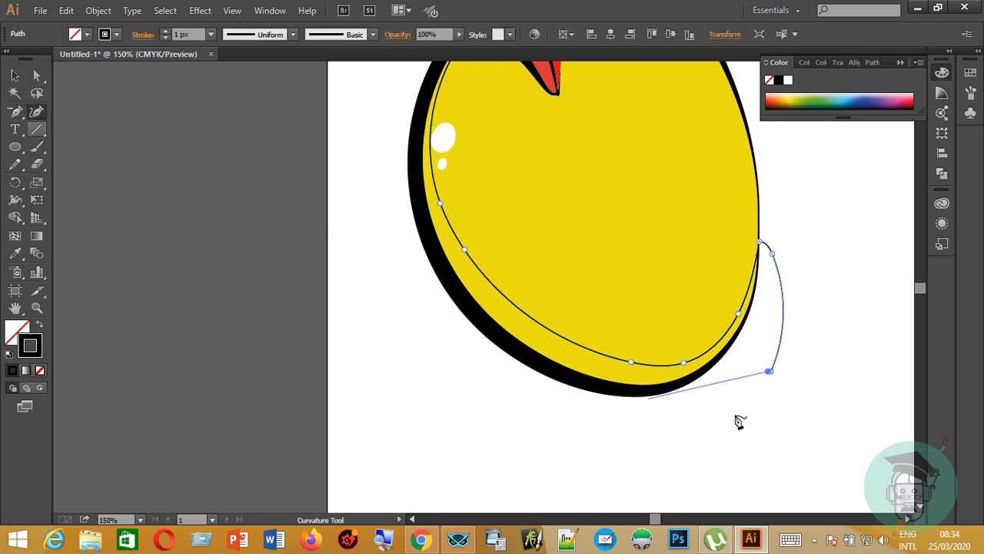
click(670, 455)
click(512, 464)
click(446, 425)
click(402, 369)
click(376, 320)
click(394, 98)
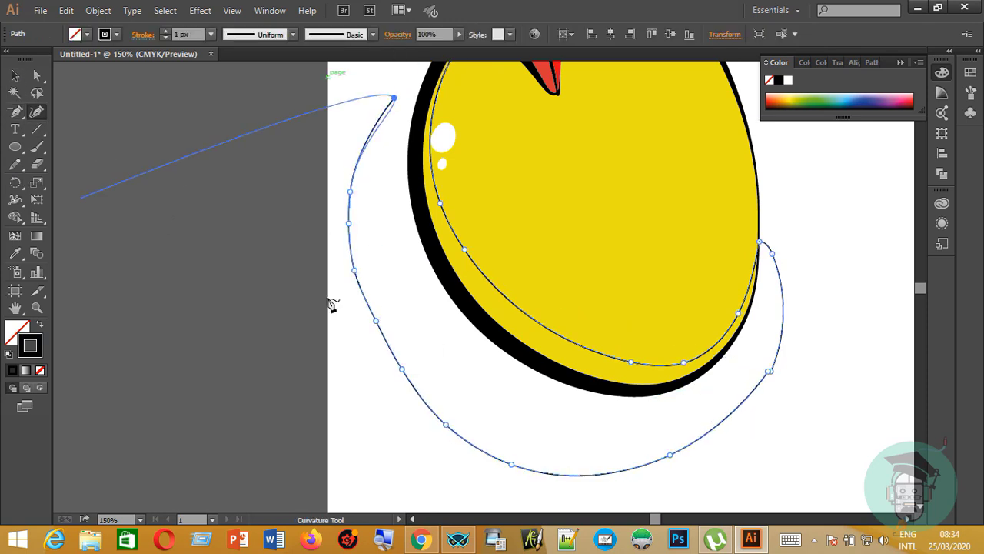
scroll(254, 196, up, 3)
click(467, 156)
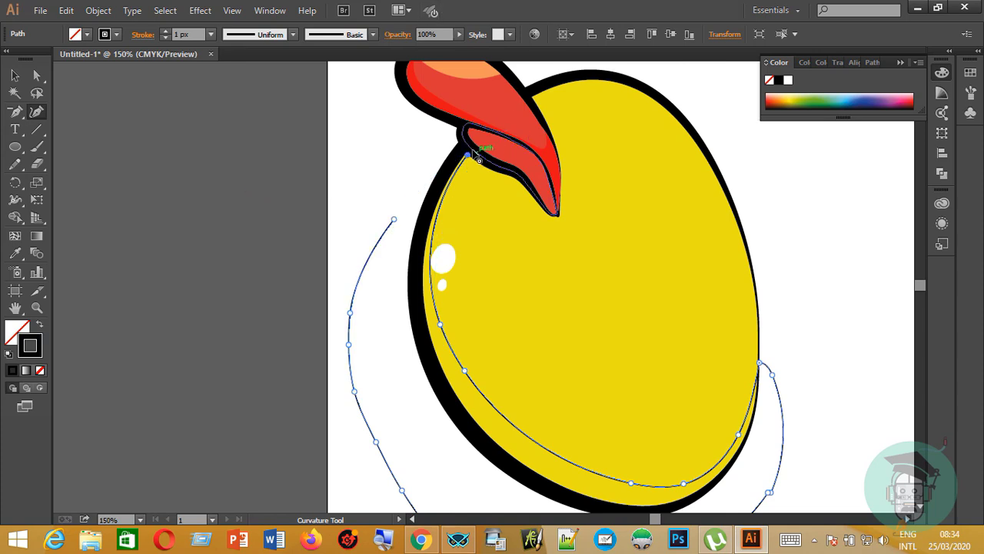
Move the shadow path's upper tip onto the black outline and bend its inner curve closer to the fruit's left and lower edges
click(39, 80)
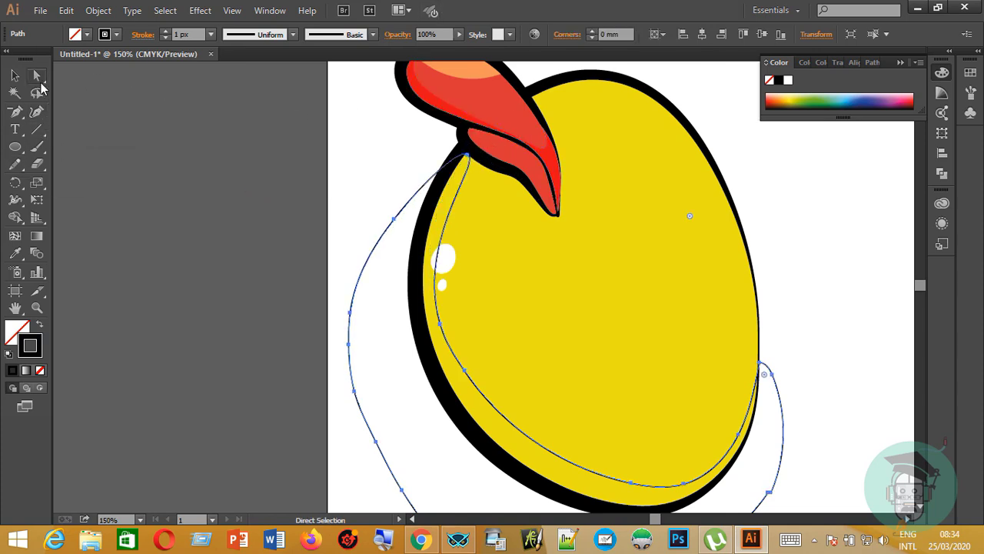
click(36, 112)
drag(467, 156, 446, 163)
drag(442, 244, 431, 261)
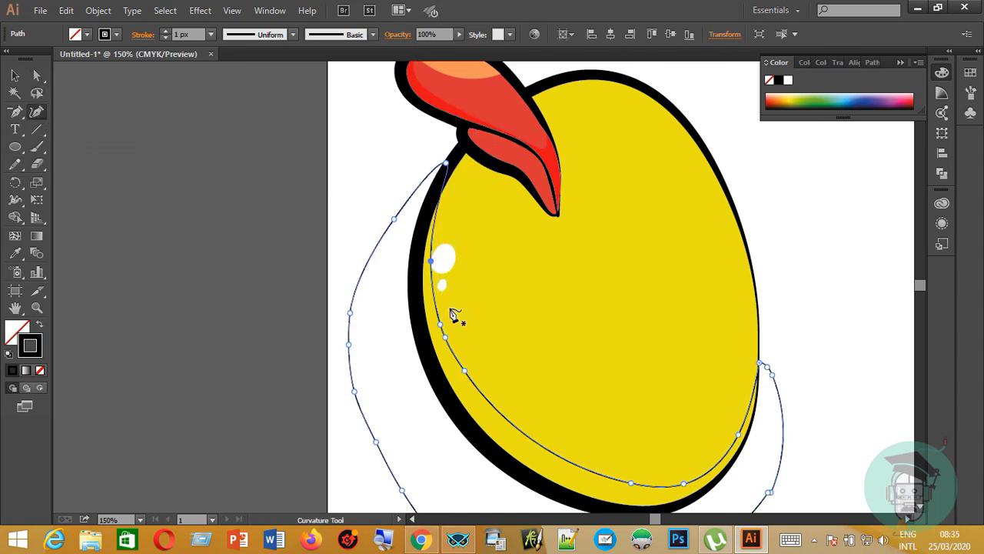
drag(439, 325, 469, 387)
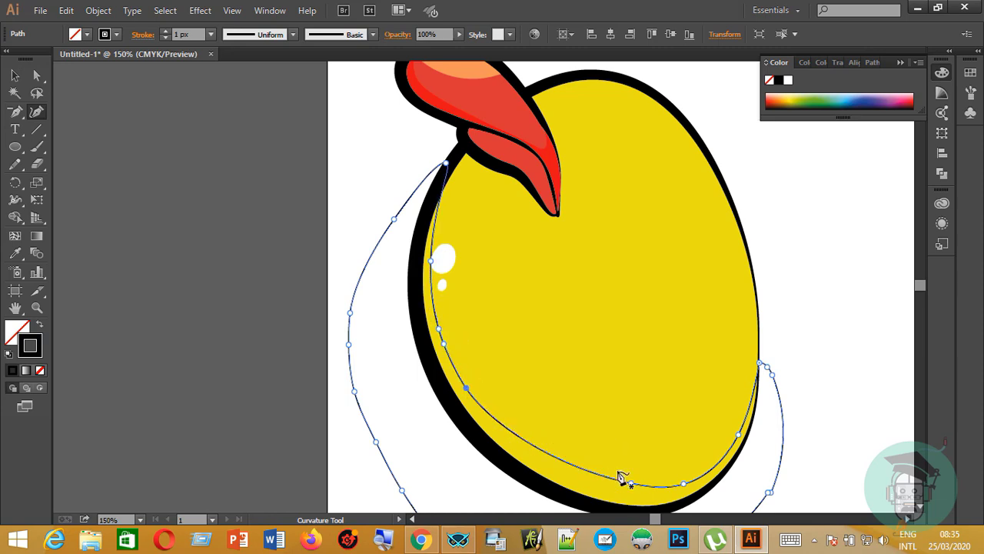
drag(630, 483, 626, 493)
drag(431, 262, 429, 270)
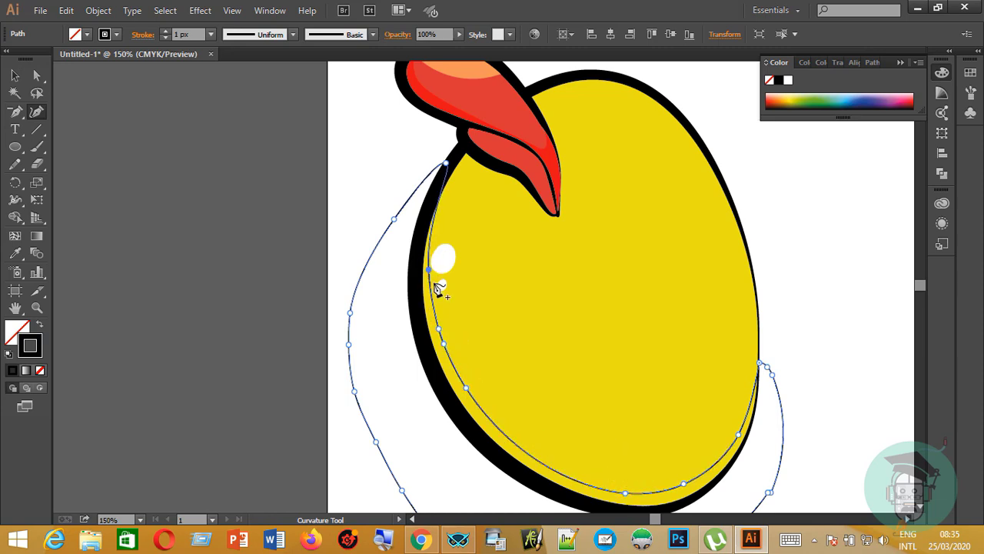
drag(466, 387, 469, 395)
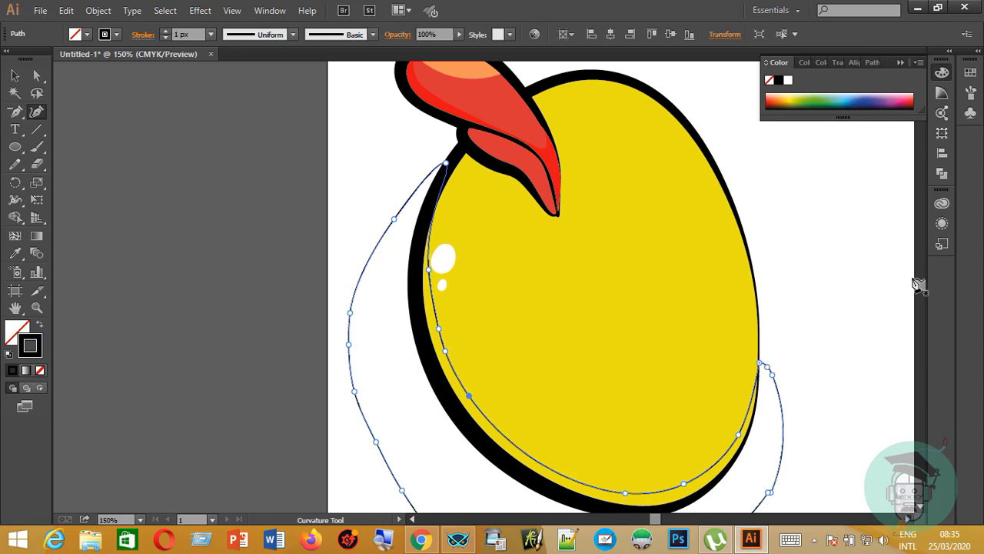
Refine the shadow's inner curve along the fruit's bottom so it follows the outline evenly
drag(919, 286, 919, 291)
drag(684, 421, 683, 426)
drag(625, 431, 623, 437)
drag(683, 426, 692, 425)
click(624, 434)
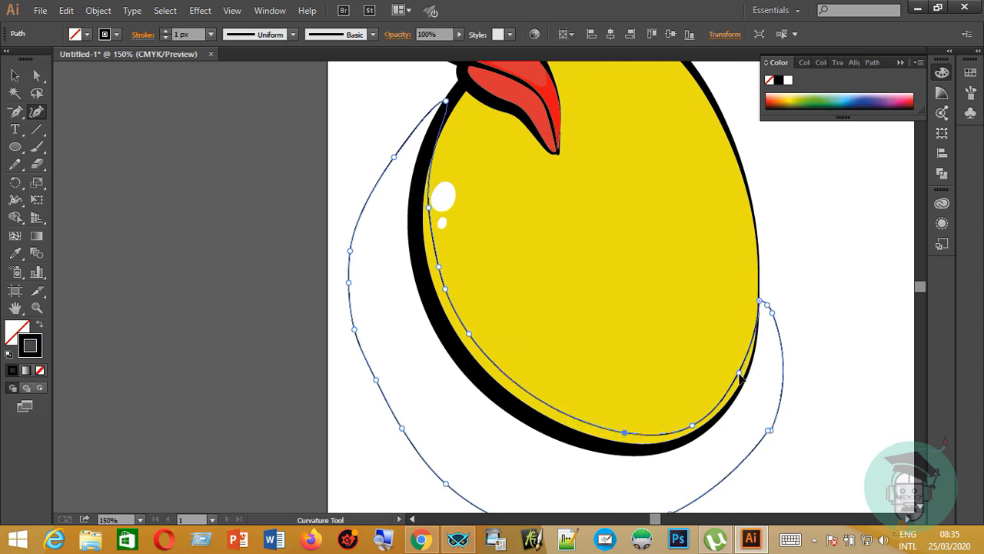
Fill the shadow shape with the darker yellow D8D100 and remove its stroke
click(14, 253)
click(598, 315)
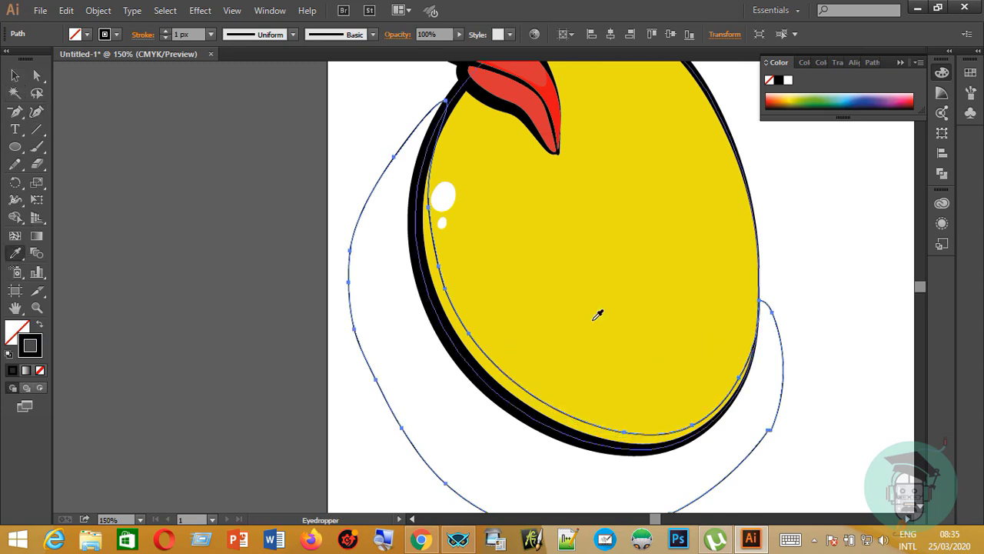
click(597, 315)
click(40, 370)
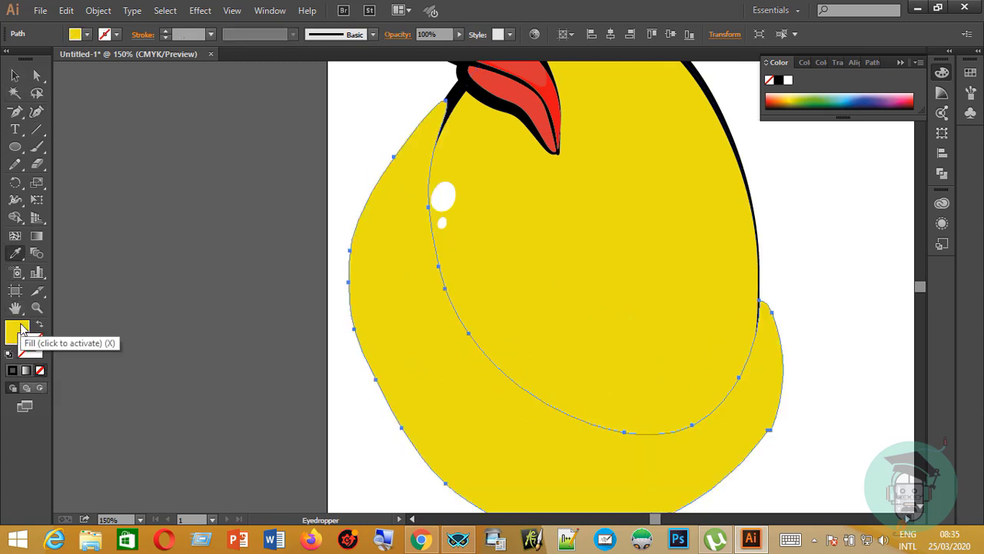
double_click(20, 336)
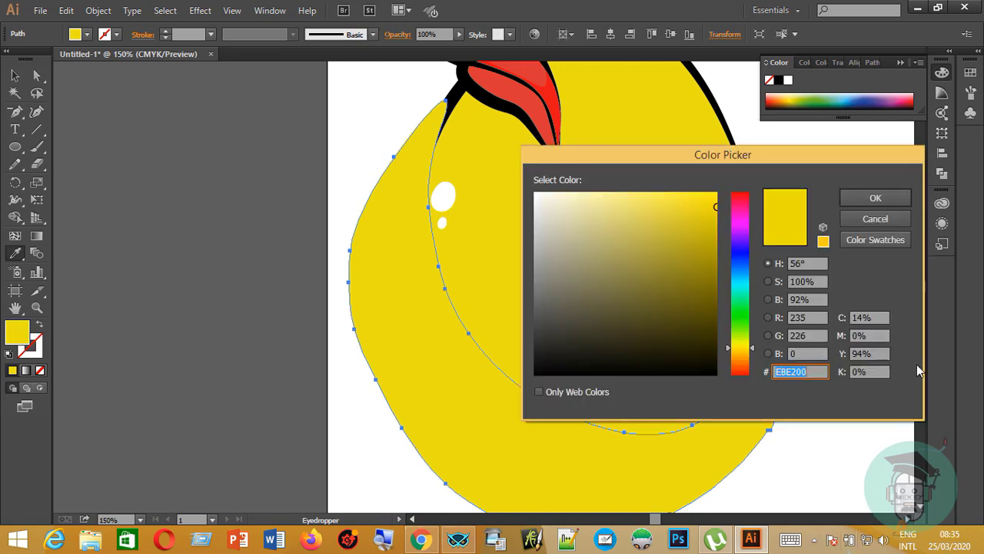
scroll(858, 372, up, 4)
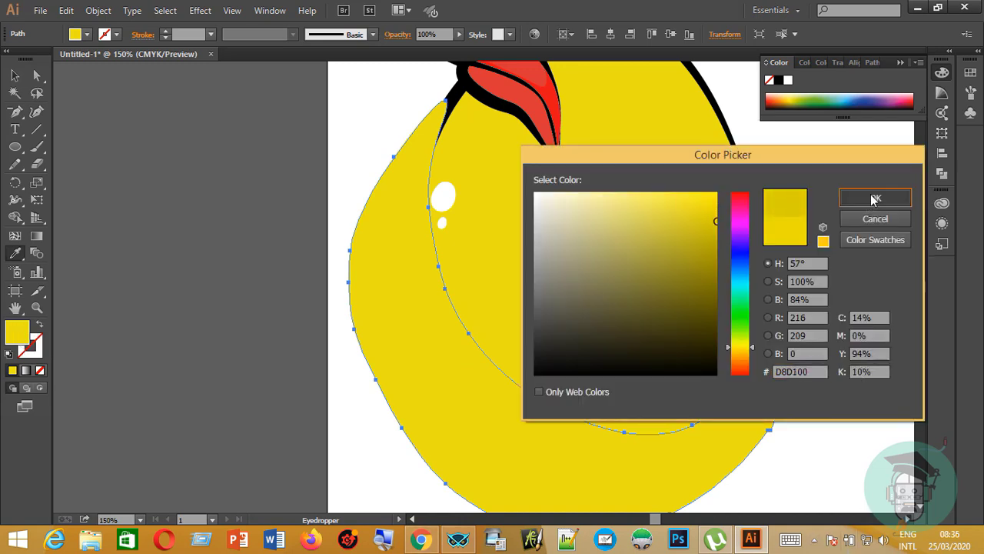
click(846, 196)
Trim away the part of the shadow shape lying outside the fruit with the Shape Builder tool
key(v)
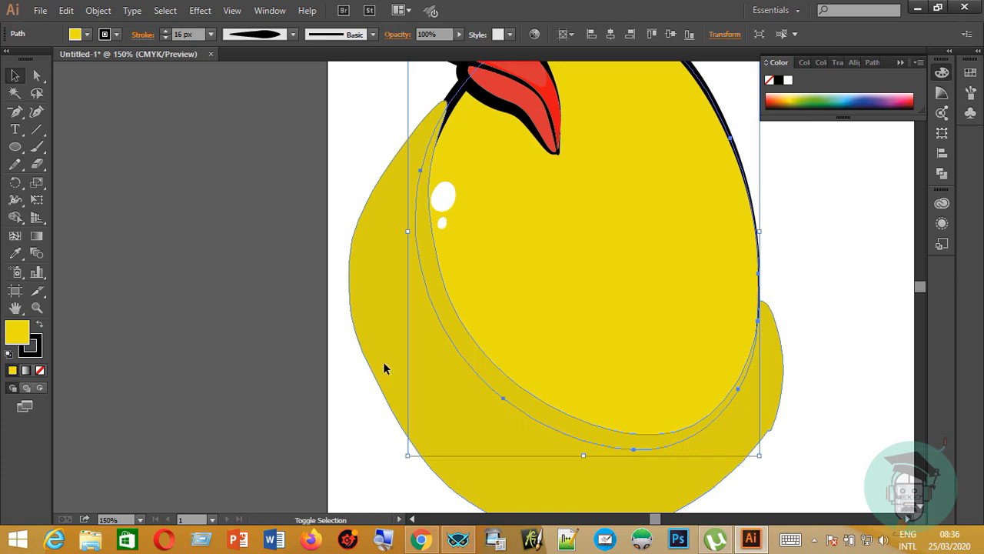
shift+click(383, 361)
click(15, 218)
alt+click(374, 336)
scroll(345, 241, down, 3)
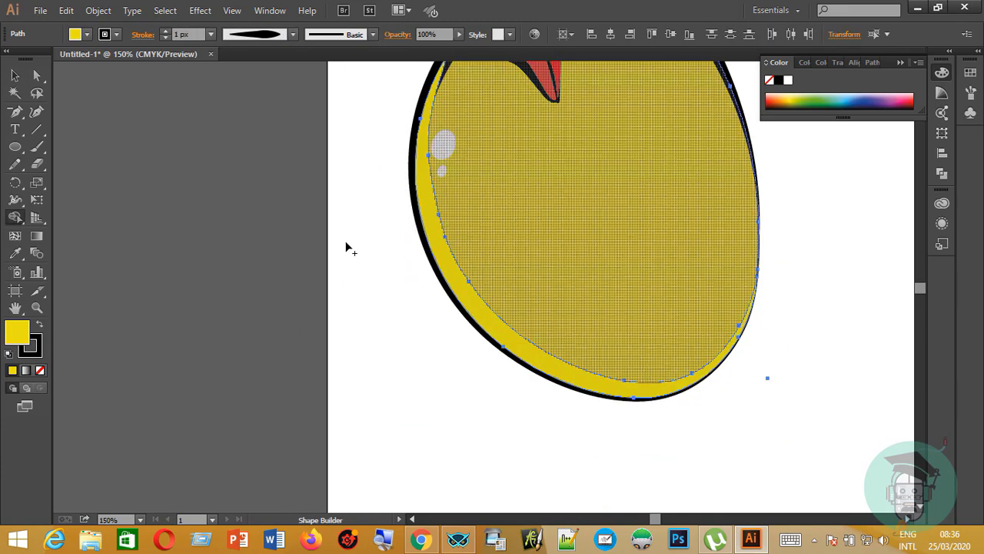
click(15, 75)
click(195, 192)
Shift the shadow slightly inward and adjust its anchor points with the Curvature tool to fit inside the fruit's black outline
scroll(444, 266, up, 7)
drag(421, 278, 427, 274)
scroll(797, 331, down, 2)
key(shift+asciitilde)
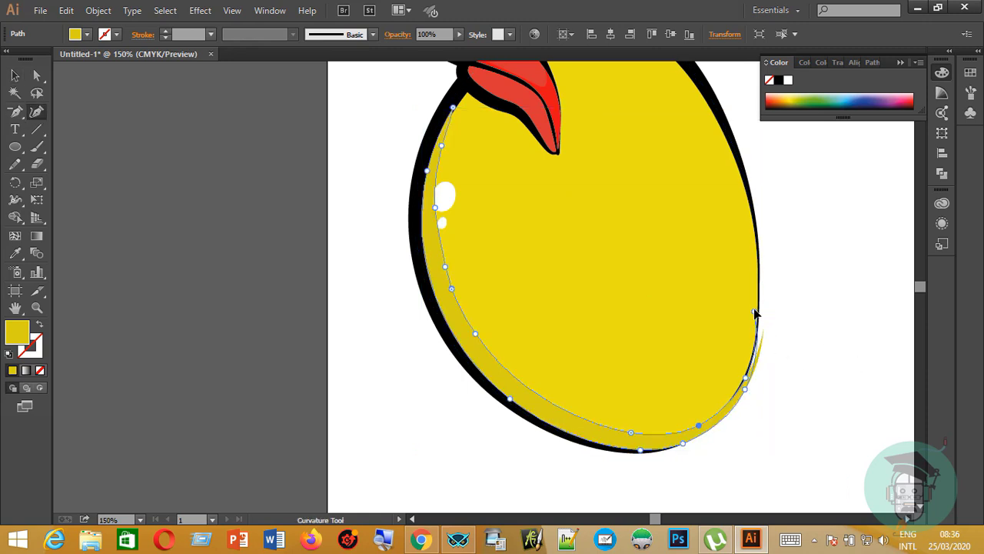
drag(754, 311, 756, 301)
mouse_move(745, 377)
mouse_down()
mouse_move(742, 370)
mouse_move(741, 383)
mouse_up()
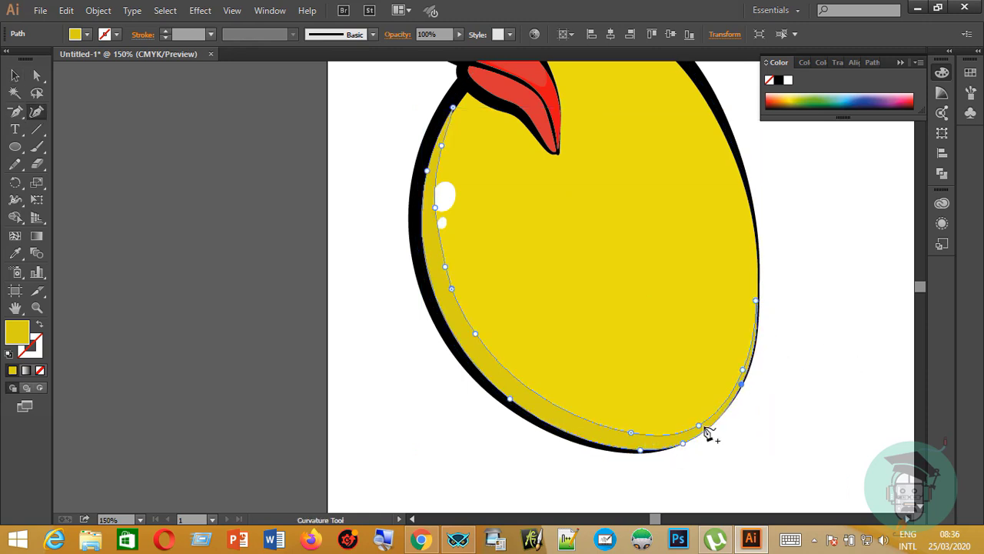
drag(699, 425, 683, 438)
drag(741, 384, 740, 383)
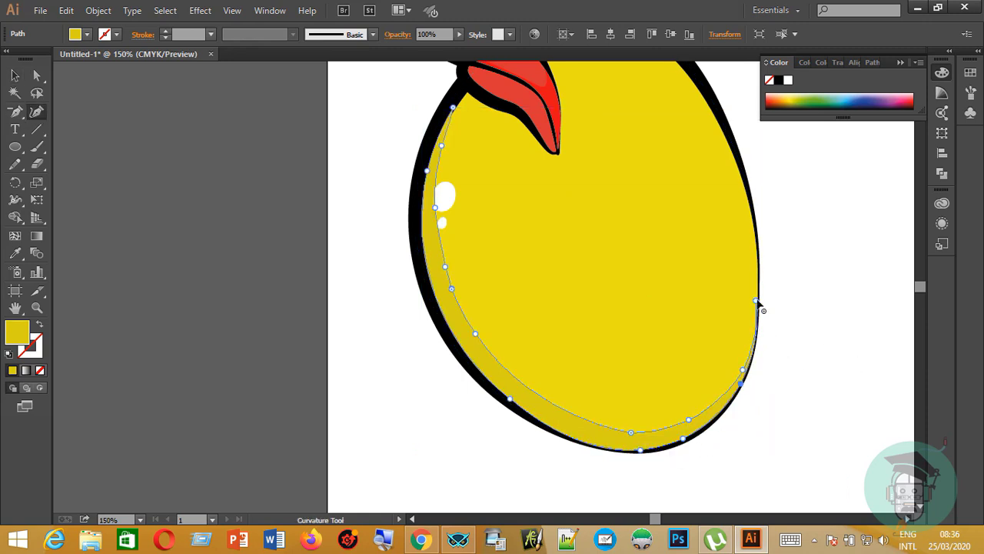
drag(757, 302, 758, 313)
drag(453, 108, 468, 91)
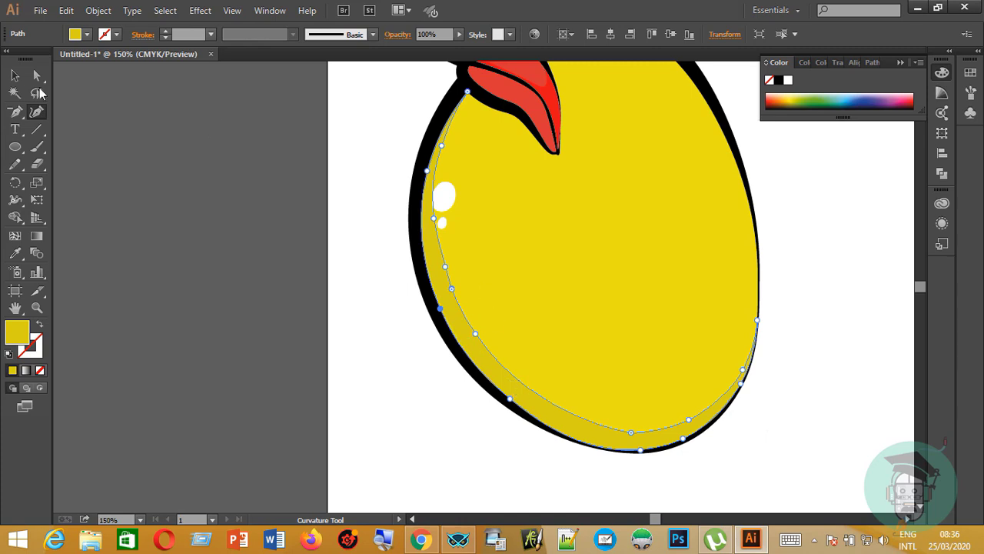
Bring both white highlight spots in front of the shadow and move the larger one slightly closer to the fruit's left outline
click(14, 75)
click(361, 182)
click(448, 203)
shift+click(445, 223)
key(ctrl+g)
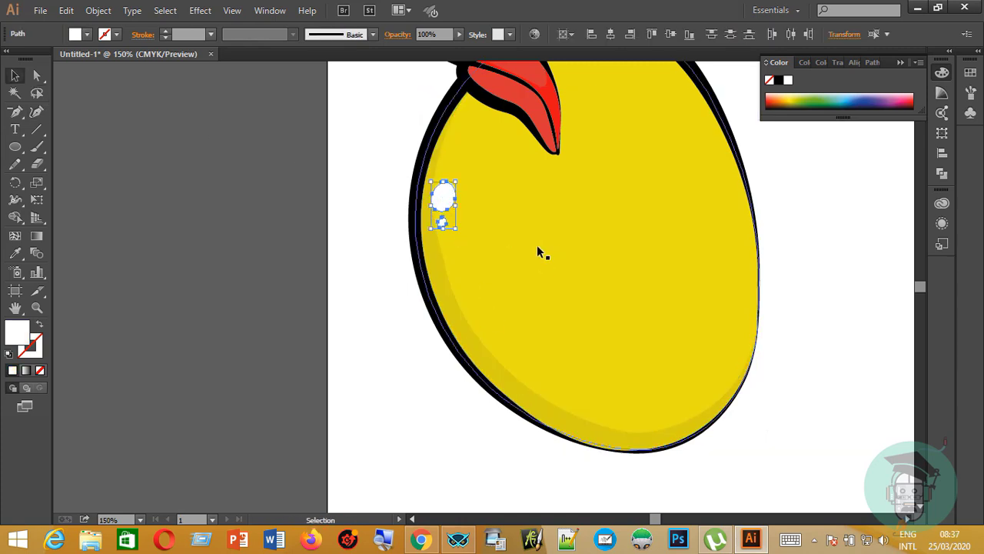
click(283, 349)
drag(444, 201, 438, 201)
click(316, 223)
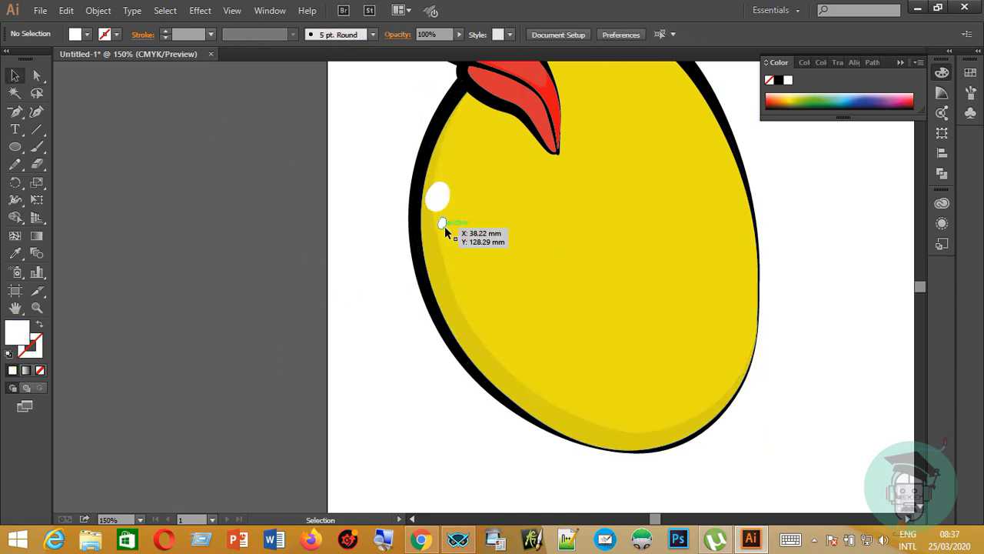
Set the Pencil tool's drawing colors to a black stroke with no fill
scroll(348, 252, up, 3)
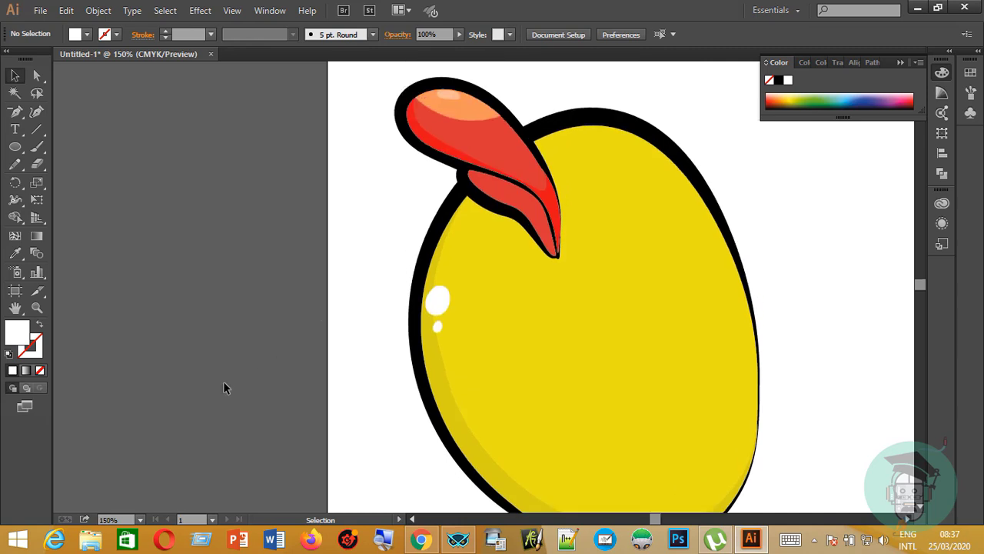
scroll(231, 392, up, 1)
drag(14, 164, 66, 171)
double_click(29, 346)
click(707, 374)
click(874, 199)
click(16, 330)
click(39, 370)
click(34, 350)
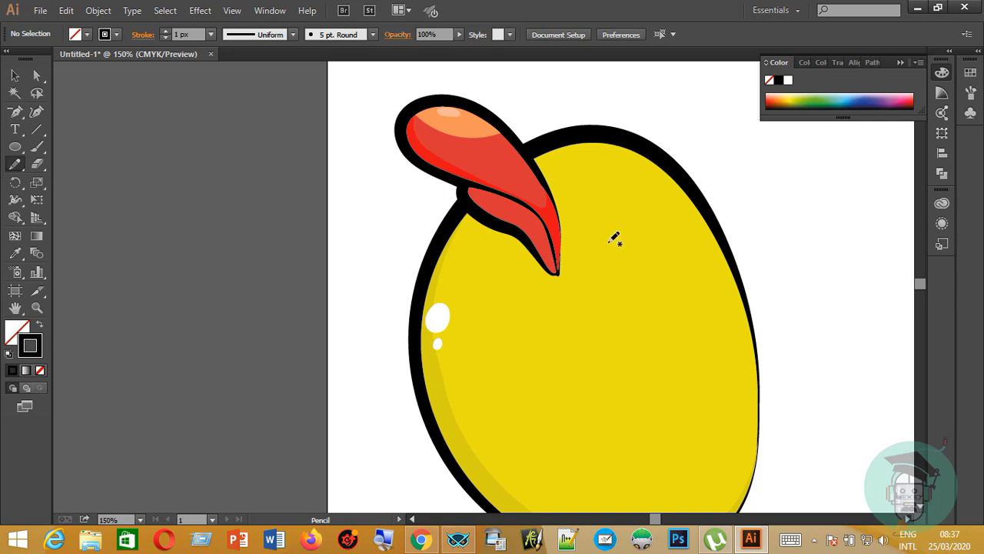
Draw a curved closed-eye line beside the red beak with the Pencil tool, giving it a 10 px stroke and a width profile tapered at both ends
mouse_move(596, 220)
mouse_down()
mouse_move(619, 260)
mouse_move(635, 253)
mouse_move(604, 270)
mouse_move(587, 237)
mouse_move(592, 222)
mouse_move(609, 260)
mouse_move(648, 256)
mouse_up()
key(ctrl+z)
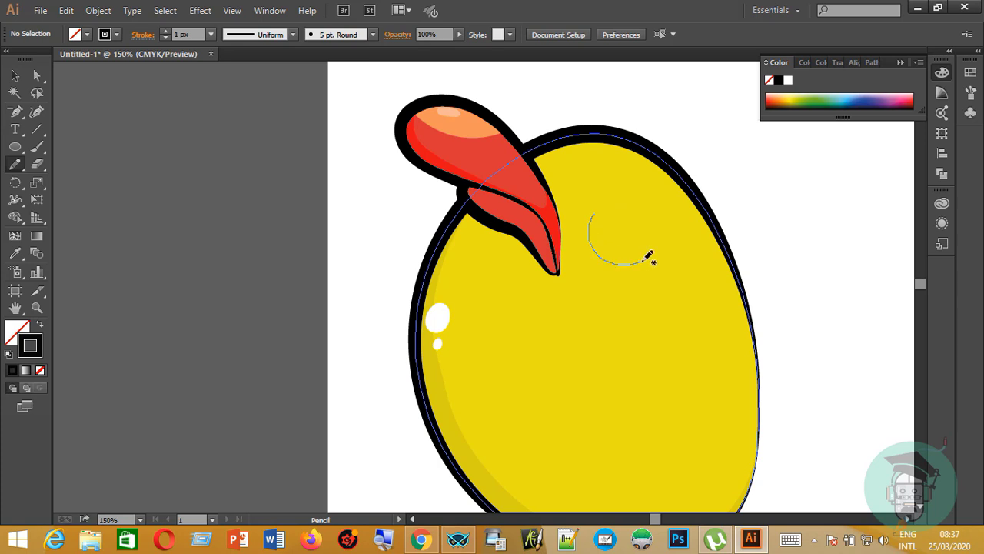
key(v)
click(637, 263)
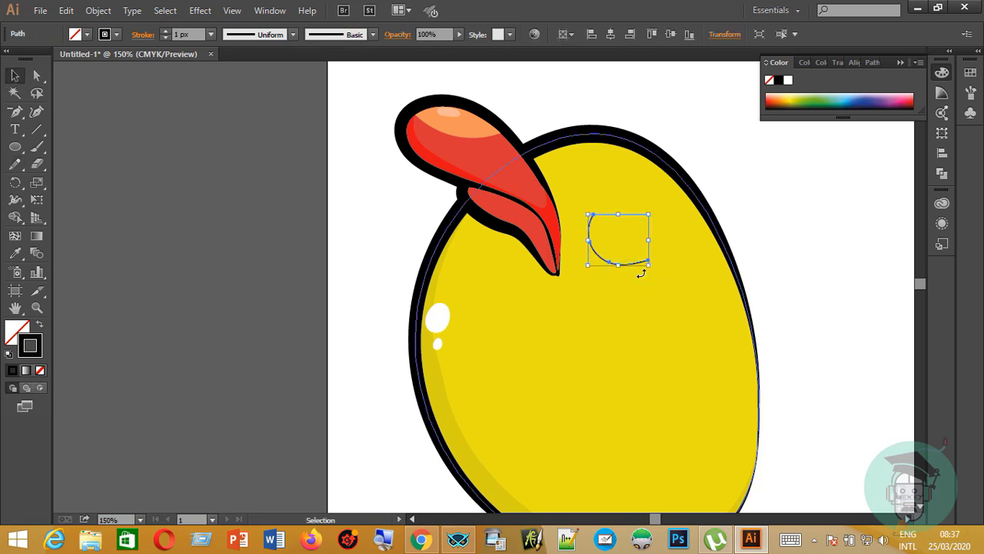
click(293, 34)
click(281, 84)
click(211, 35)
click(238, 194)
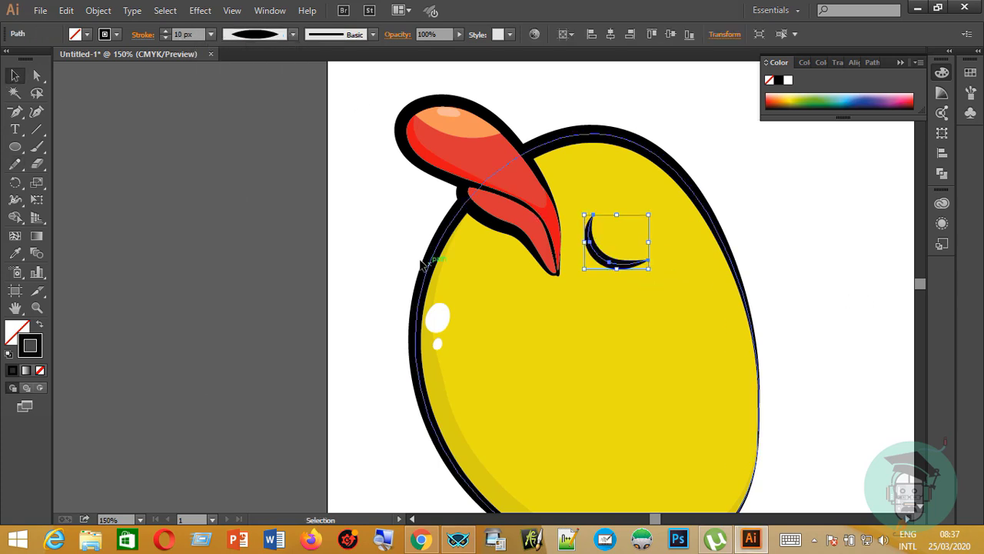
key(ctrl+shift+a)
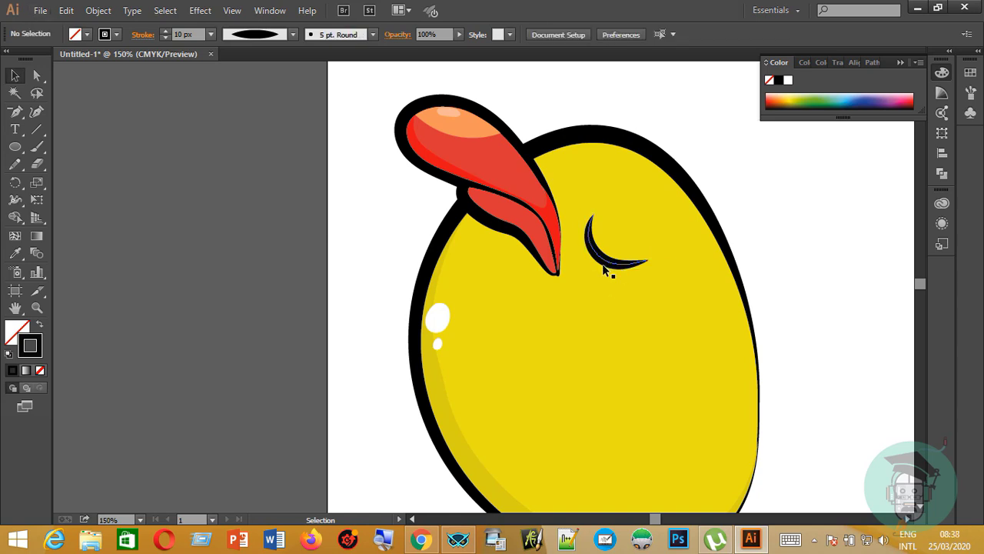
Place a copy of the eye curve higher up against the beak's upper edge as the second eye, adjusting its size and angle
mouse_move(613, 262)
mouse_down()
mouse_move(572, 189)
mouse_move(596, 163)
mouse_up()
click(581, 171)
click(570, 168)
drag(562, 171, 551, 174)
click(778, 212)
scroll(828, 361, down, 2)
scroll(828, 362, up, 3)
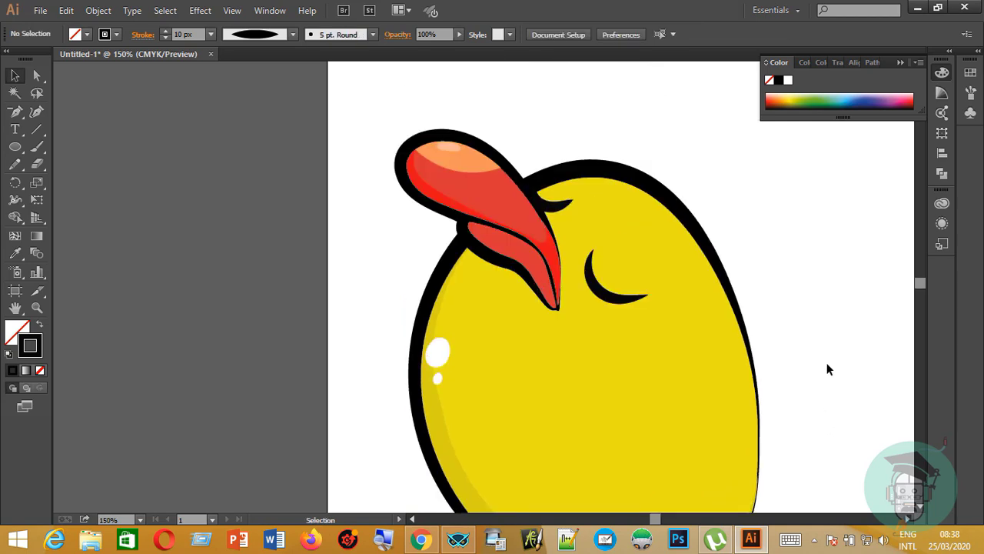
Draw a curved wing line on the lower right part of the body with the Pencil tool and set its stroke to 15 px
scroll(828, 369, down, 3)
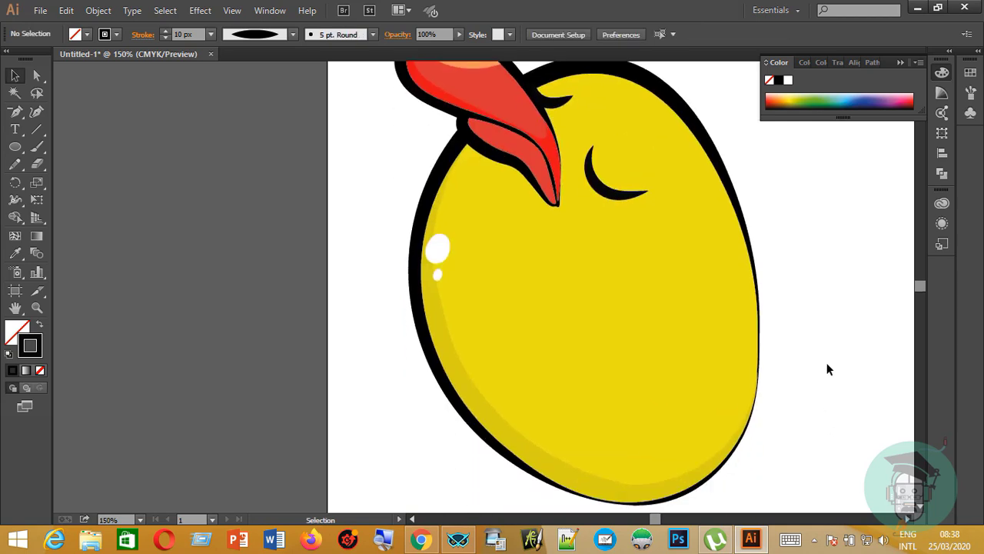
click(14, 164)
drag(631, 288, 729, 370)
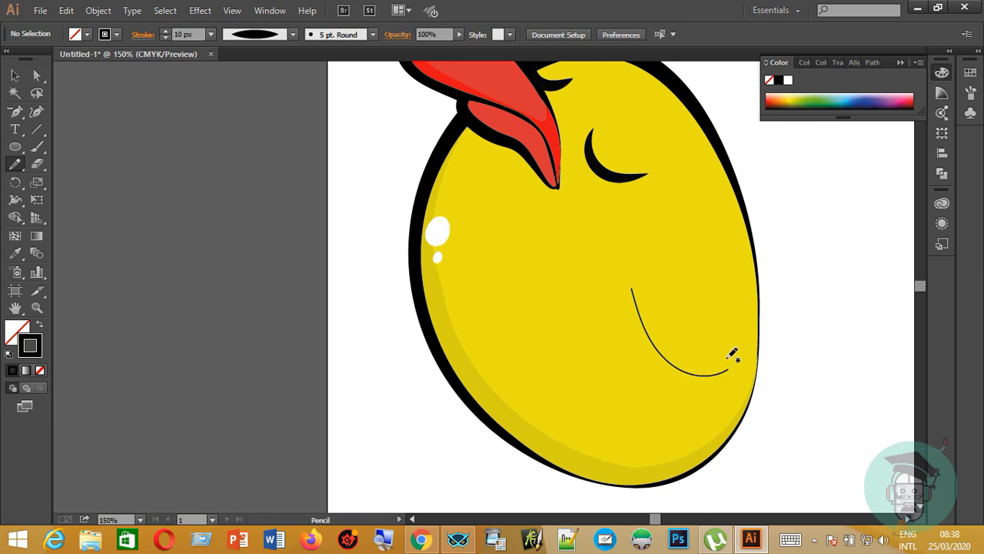
key(v)
click(210, 34)
click(229, 274)
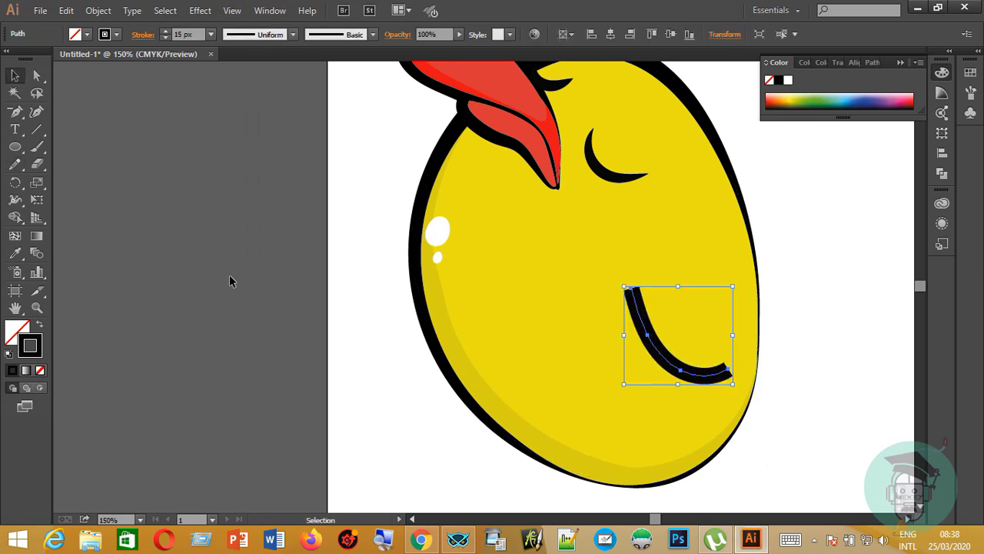
Apply the width profile tapered at both ends to the wing line
click(142, 35)
click(293, 34)
click(251, 90)
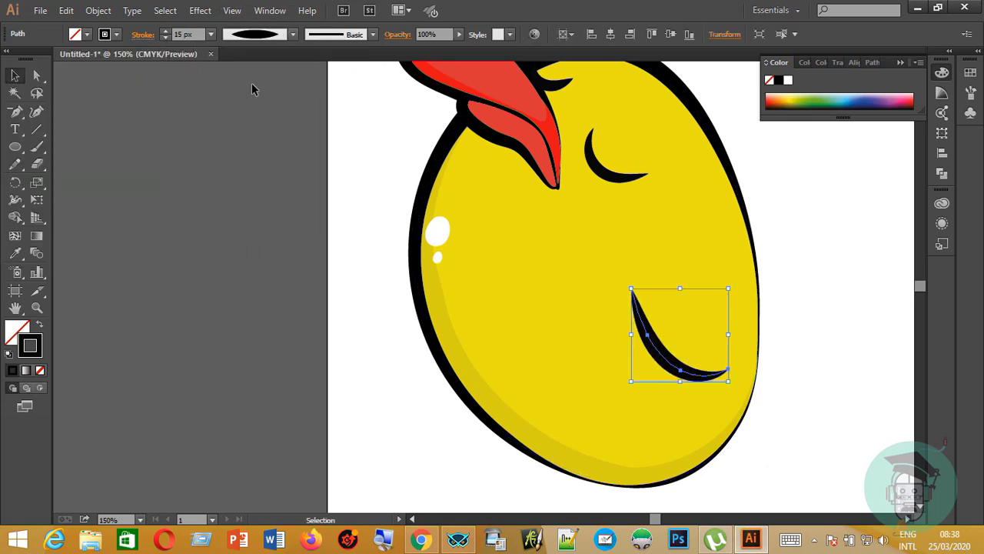
click(142, 34)
click(208, 74)
click(280, 150)
Draw a small narrow leg outline pointing down from the body's bottom edge with the Pencil tool
scroll(281, 149, up, 4)
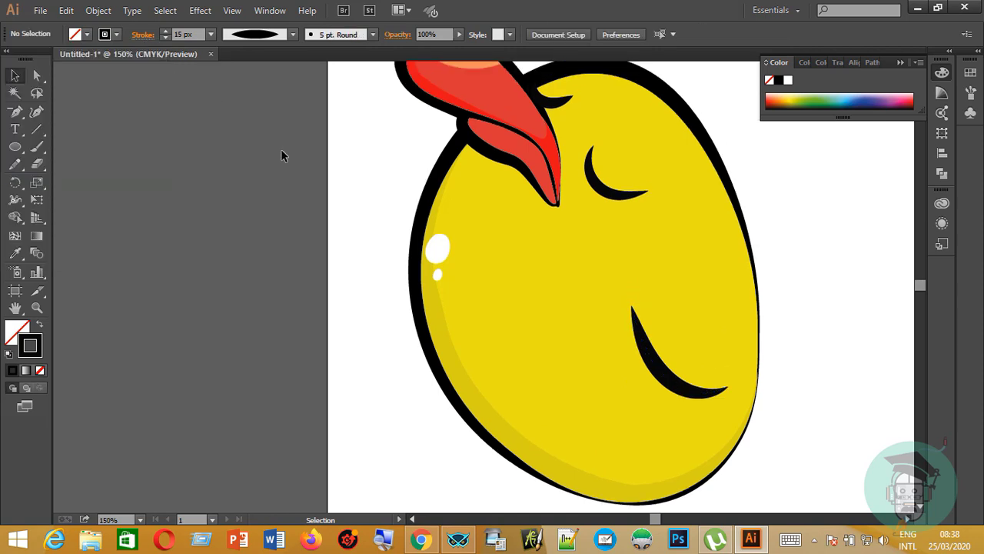
key(ctrl+minus)
scroll(285, 169, down, 2)
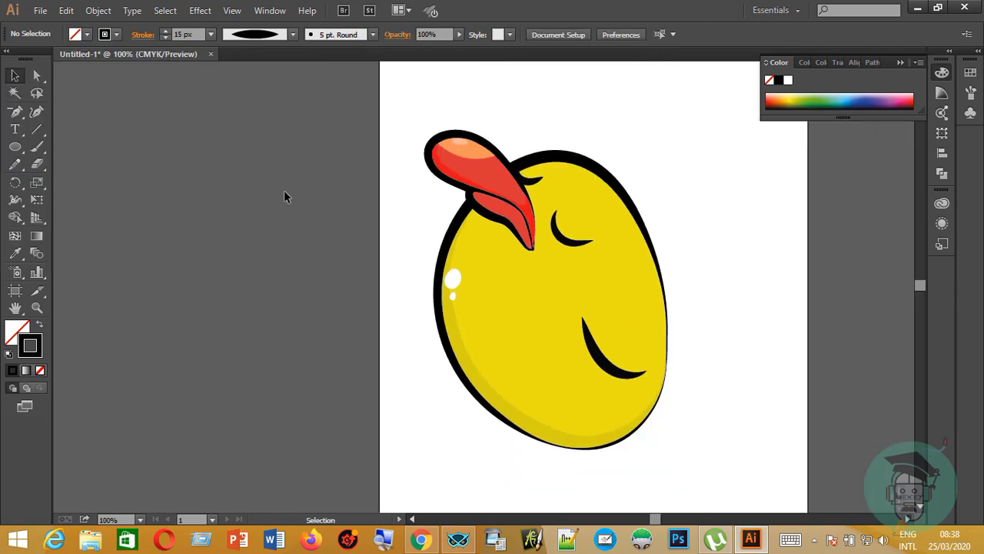
click(15, 164)
click(62, 160)
scroll(613, 422, down, 4)
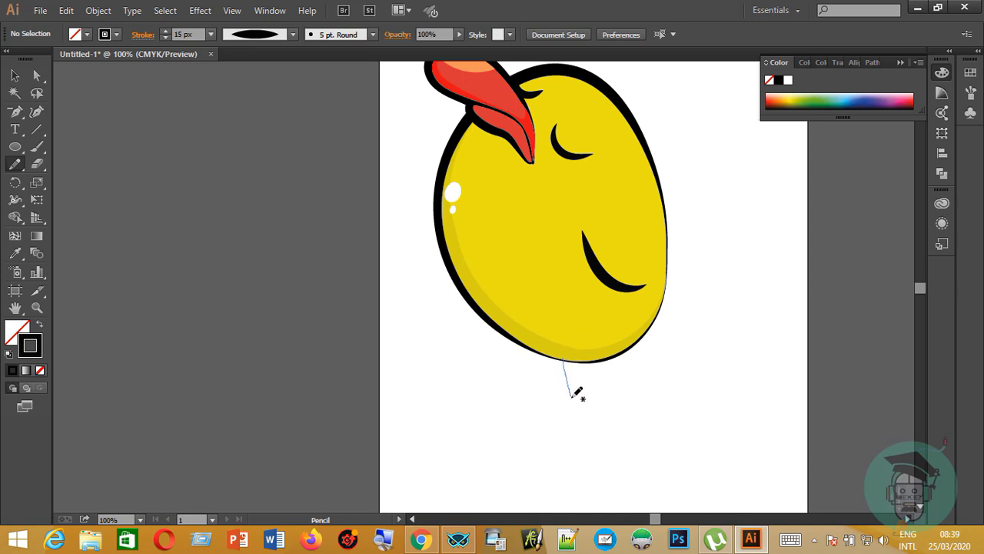
mouse_move(572, 396)
mouse_down()
mouse_move(581, 363)
mouse_move(570, 356)
mouse_up()
Fill the leg with black and remove its stroke
click(15, 75)
right_click(574, 398)
click(602, 267)
click(40, 325)
click(474, 412)
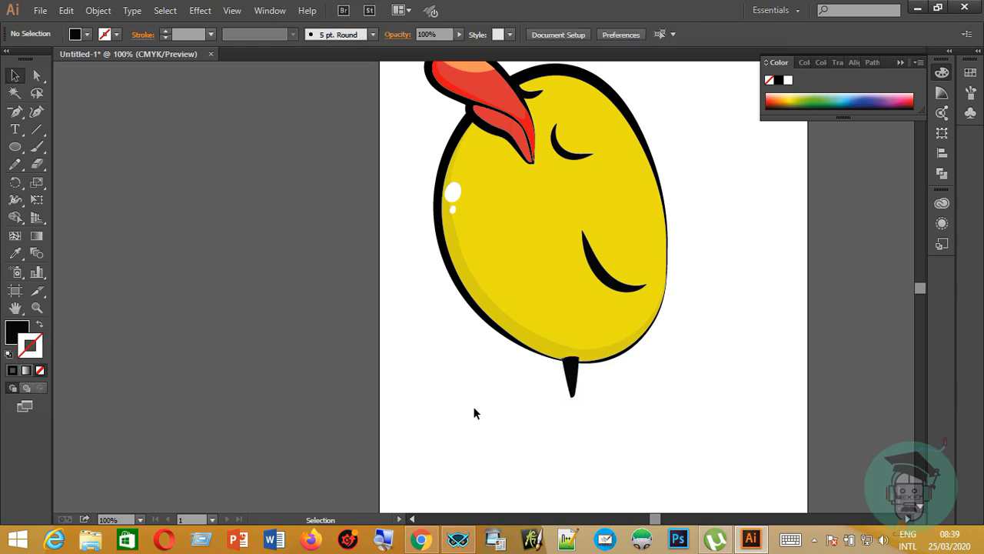
Round the leg's edges with the Smooth tool and place a copy just to its right as the second leg
click(569, 384)
click(15, 164)
click(87, 180)
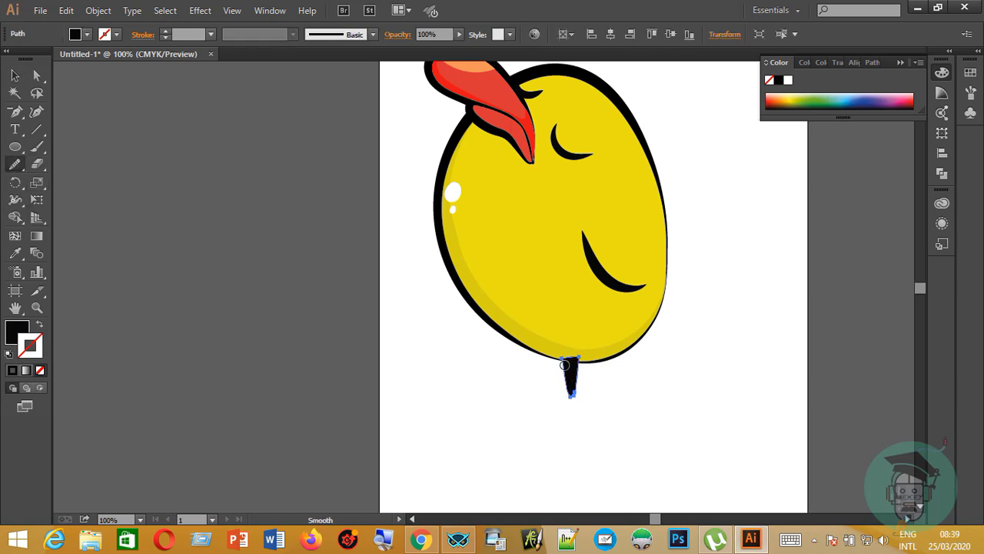
key(v)
click(578, 396)
click(574, 382)
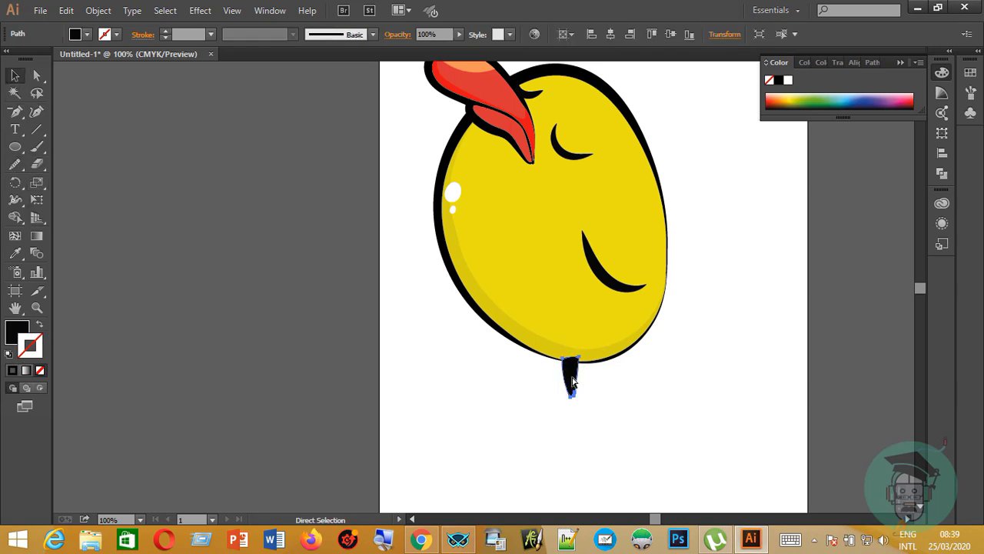
click(610, 397)
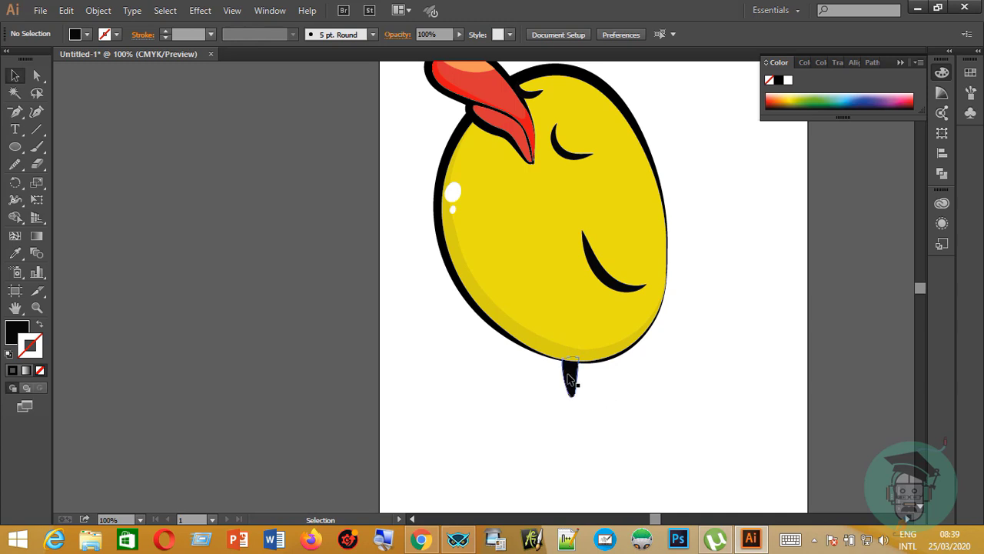
drag(569, 377, 589, 377)
click(657, 383)
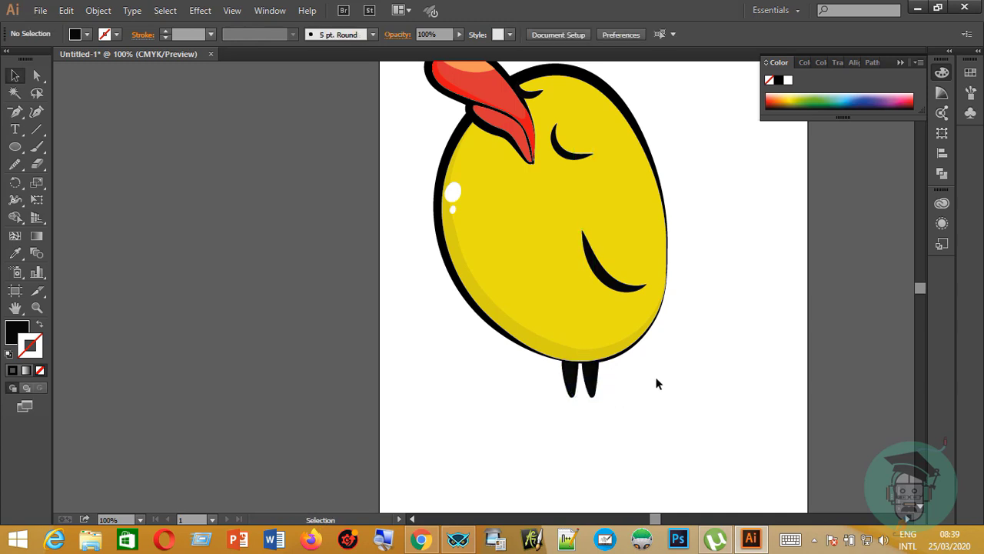
Set the body outline's corners to a miter join with a limit of 55
scroll(654, 193, up, 1)
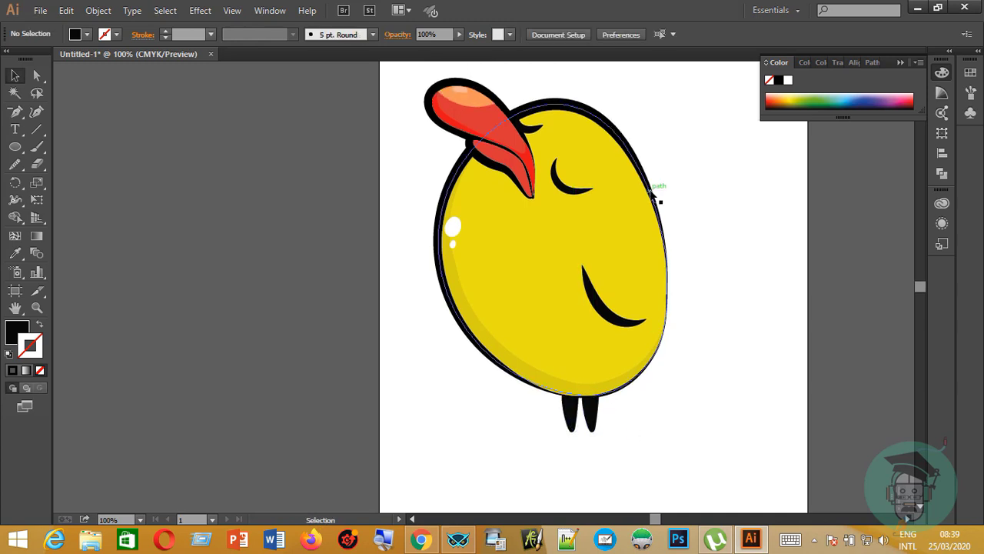
click(652, 192)
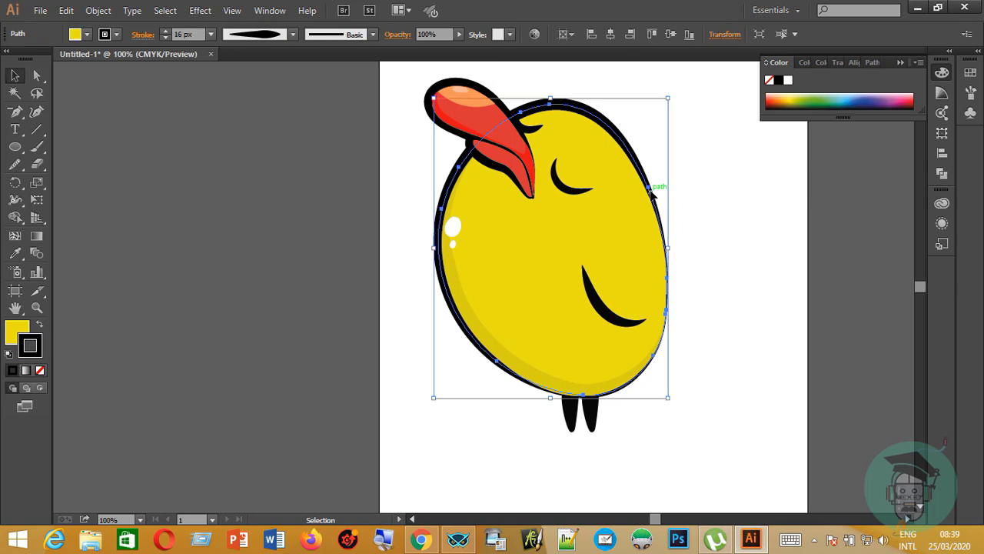
click(144, 34)
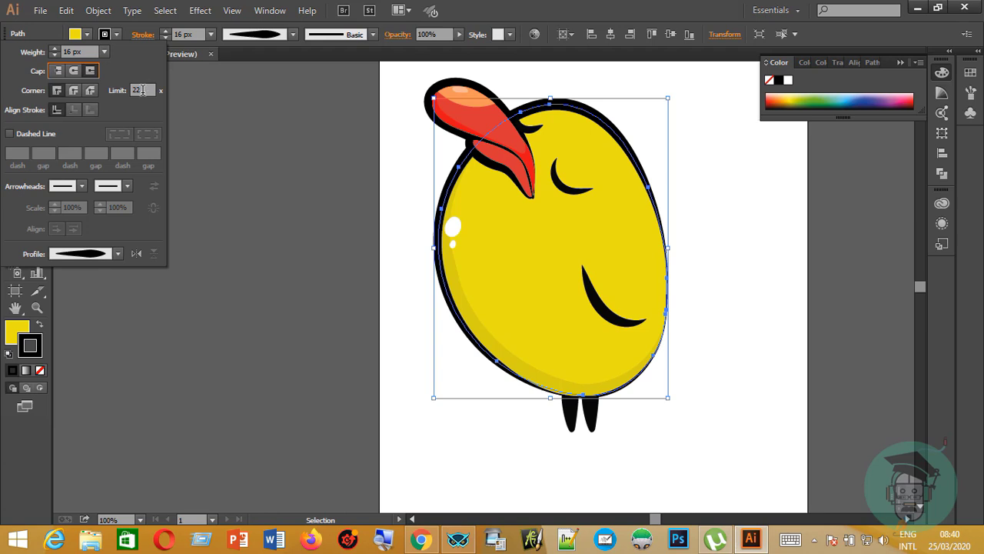
click(74, 91)
click(61, 91)
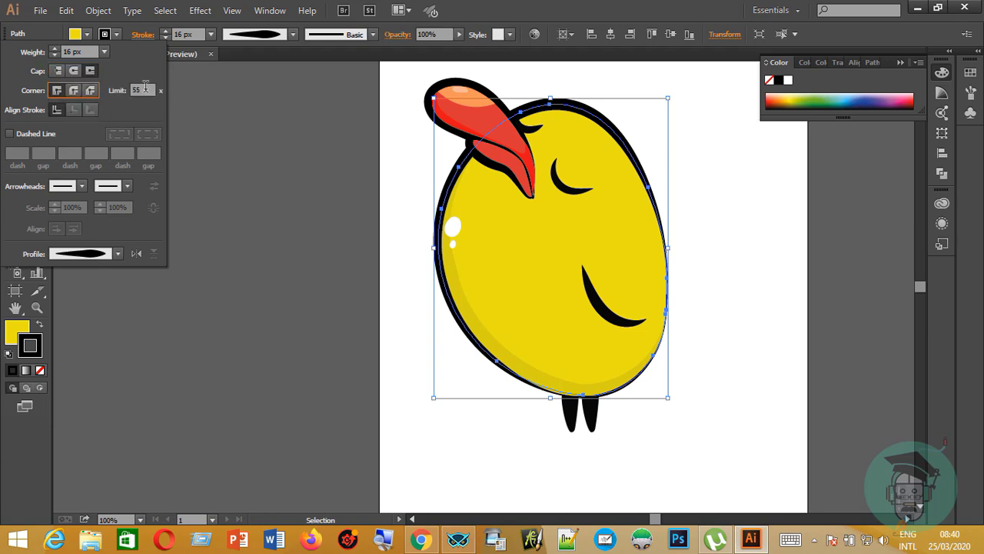
key(Return)
click(430, 211)
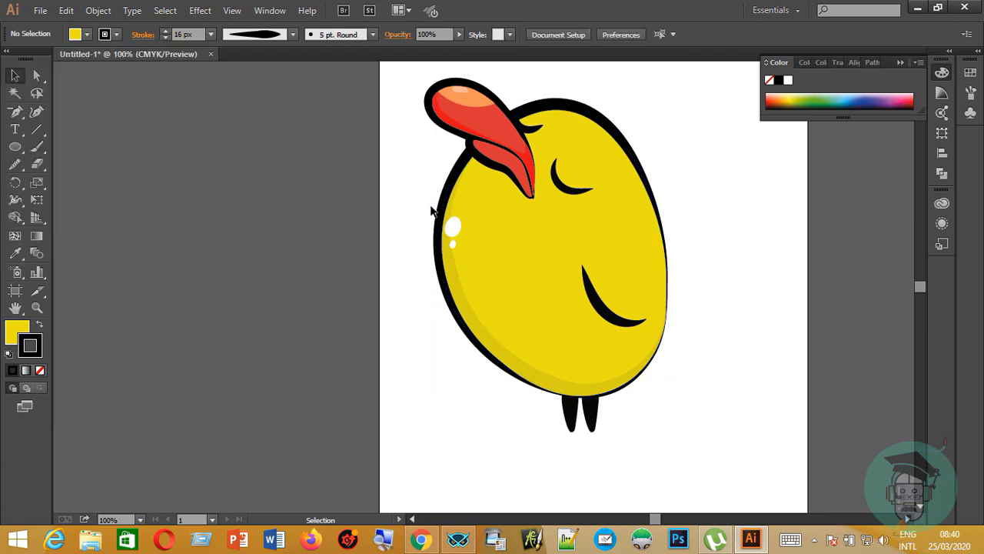
Change the body outline's width profile to the one-sided arched profile
click(610, 131)
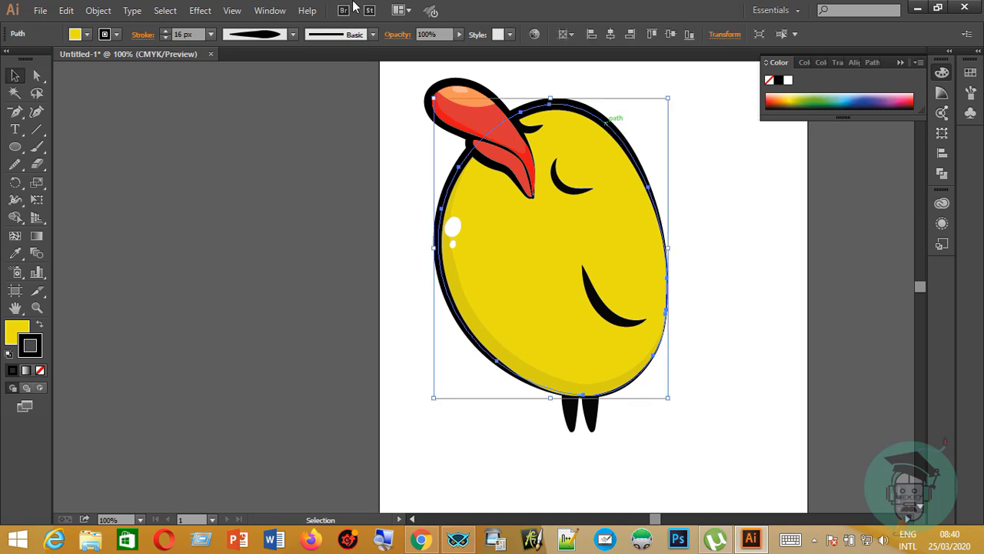
click(293, 34)
click(285, 61)
click(293, 33)
click(265, 196)
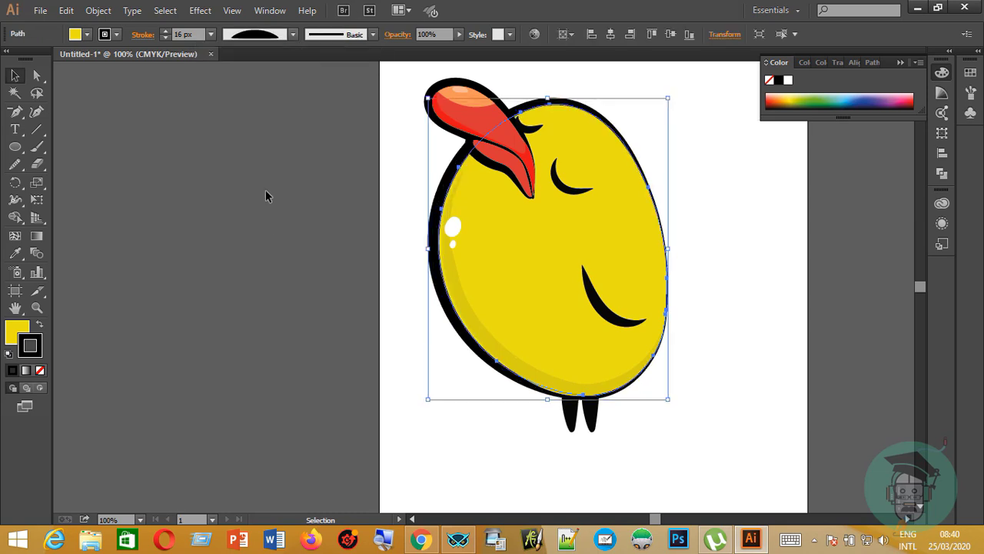
click(733, 201)
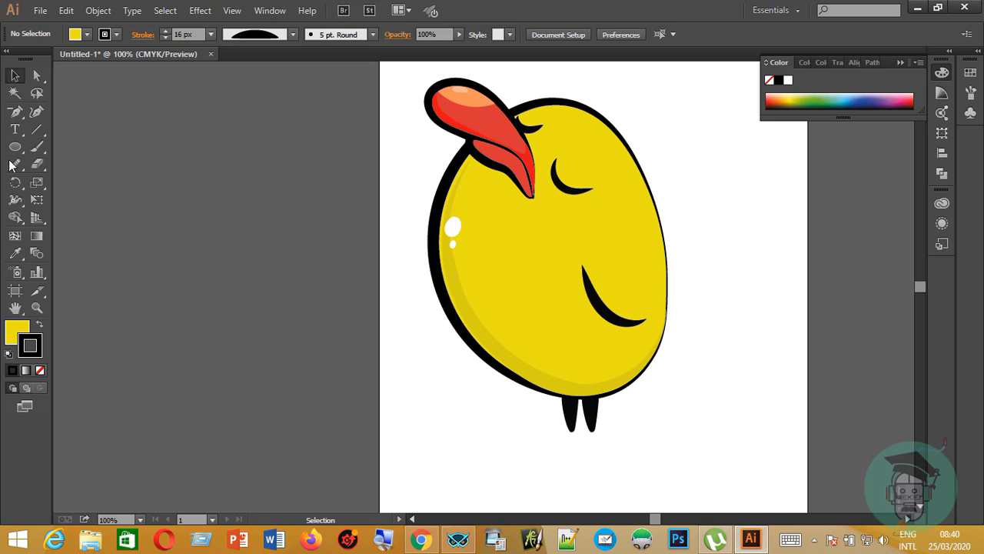
Draw a curved tail feather at the body's lower right edge with the Pencil tool and fill it black without a stroke
drag(11, 165, 47, 163)
mouse_move(670, 347)
mouse_down()
mouse_move(722, 369)
mouse_move(658, 356)
mouse_up()
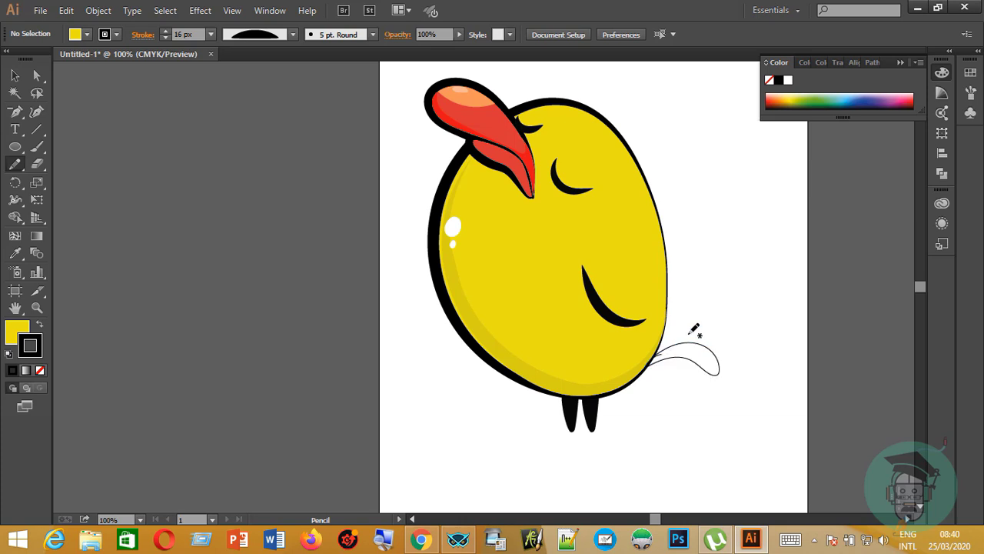
click(17, 76)
right_click(696, 342)
click(747, 216)
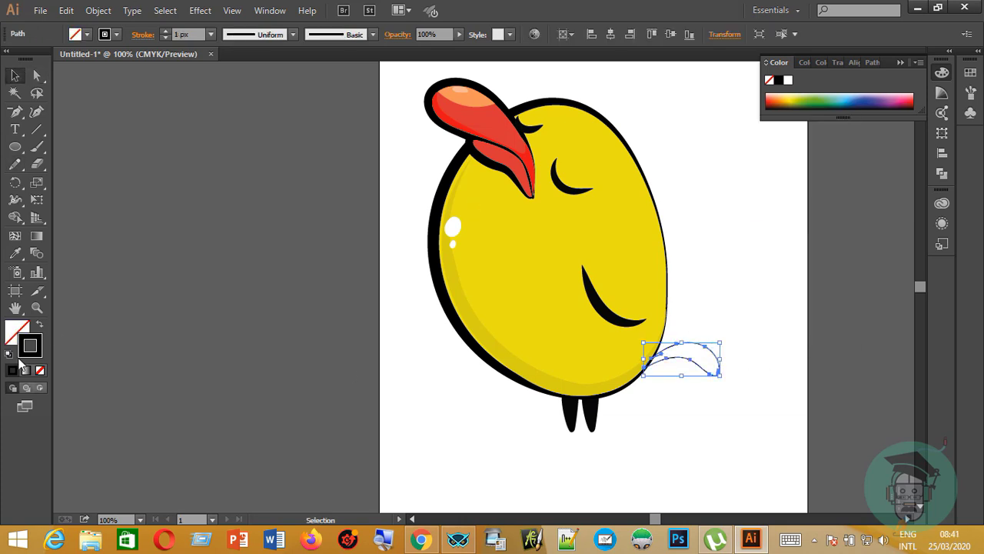
click(39, 326)
click(710, 435)
Add a copy of the tail feather below the first, rotated downward from the same base
drag(696, 361, 723, 406)
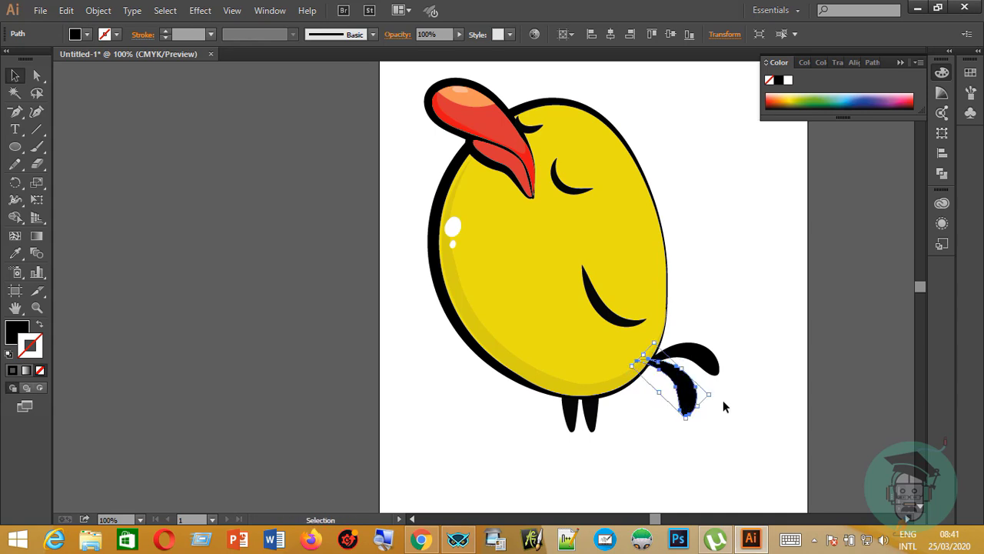
click(259, 360)
scroll(258, 360, up, 2)
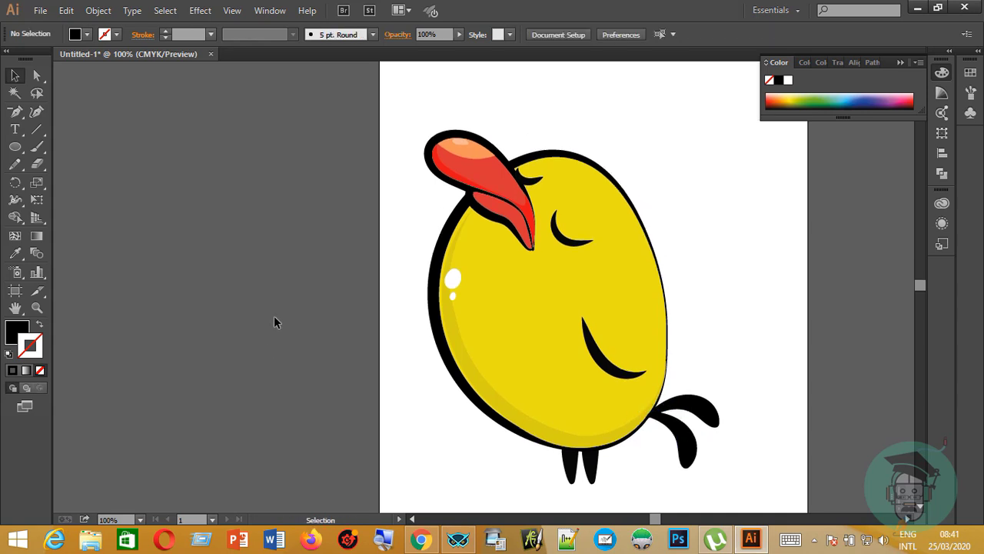
Draw a three-lobed comb overlapping the top of the head with the Pencil tool and select it for coloring
click(14, 164)
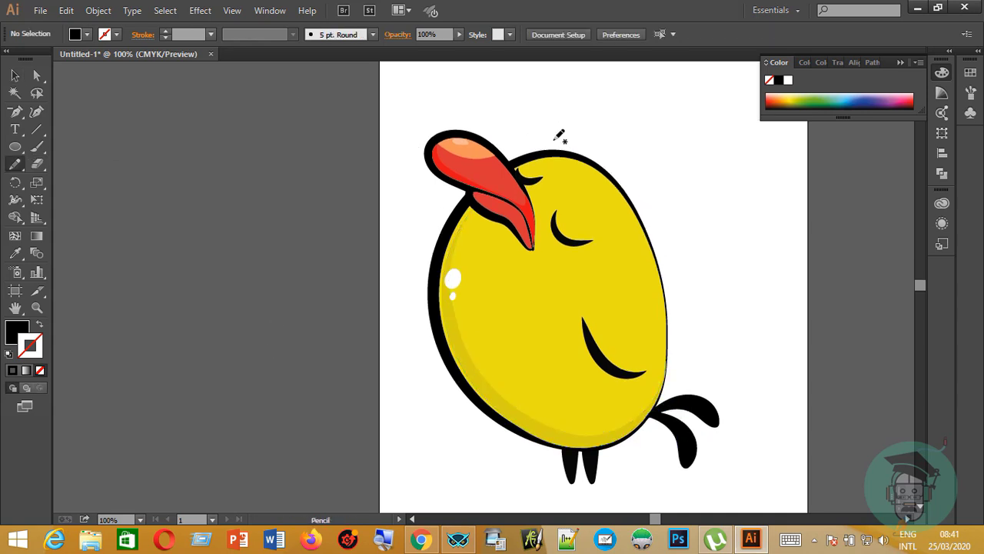
mouse_move(580, 176)
mouse_down()
mouse_move(557, 154)
mouse_move(551, 119)
mouse_move(567, 101)
mouse_move(589, 121)
mouse_move(624, 106)
mouse_move(647, 112)
mouse_up()
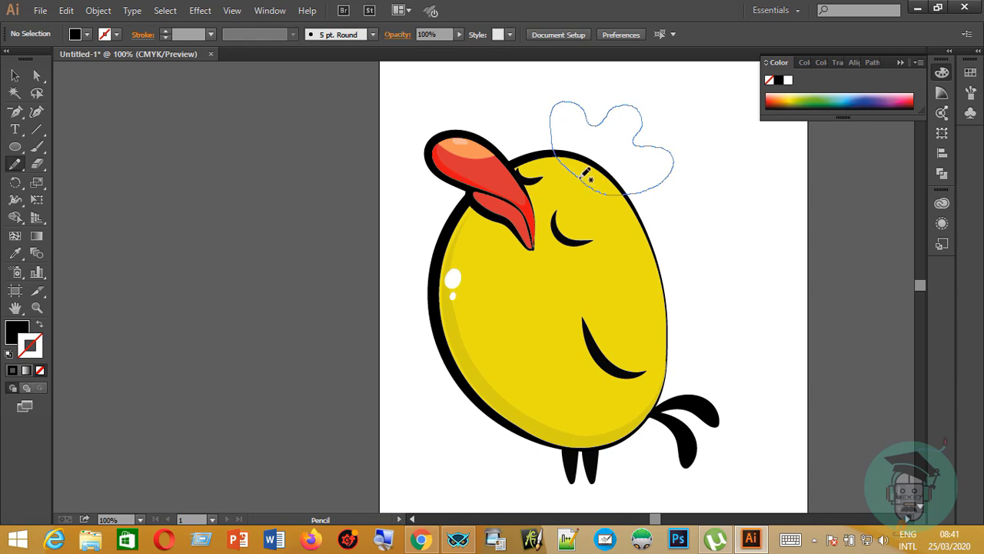
drag(578, 172, 580, 170)
click(16, 78)
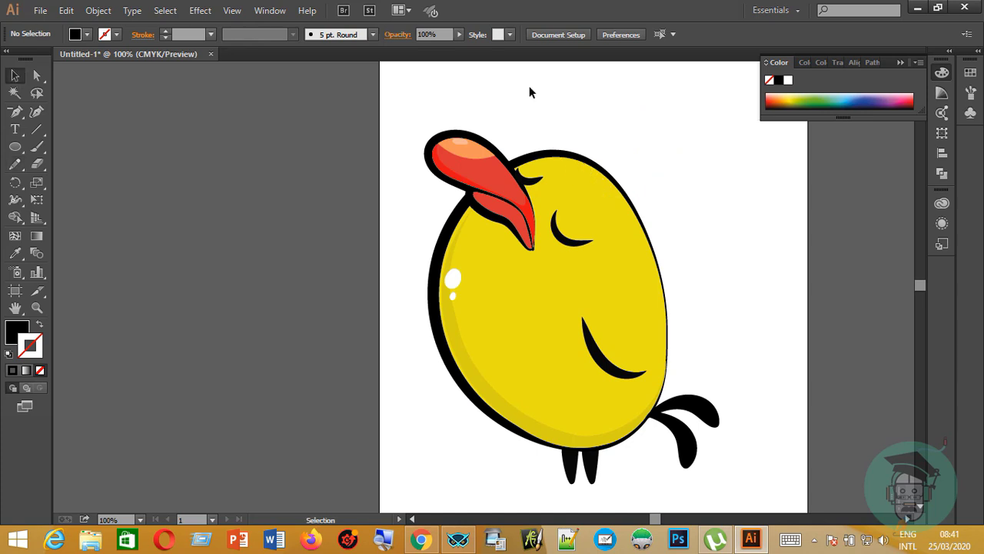
drag(530, 87, 629, 142)
click(13, 370)
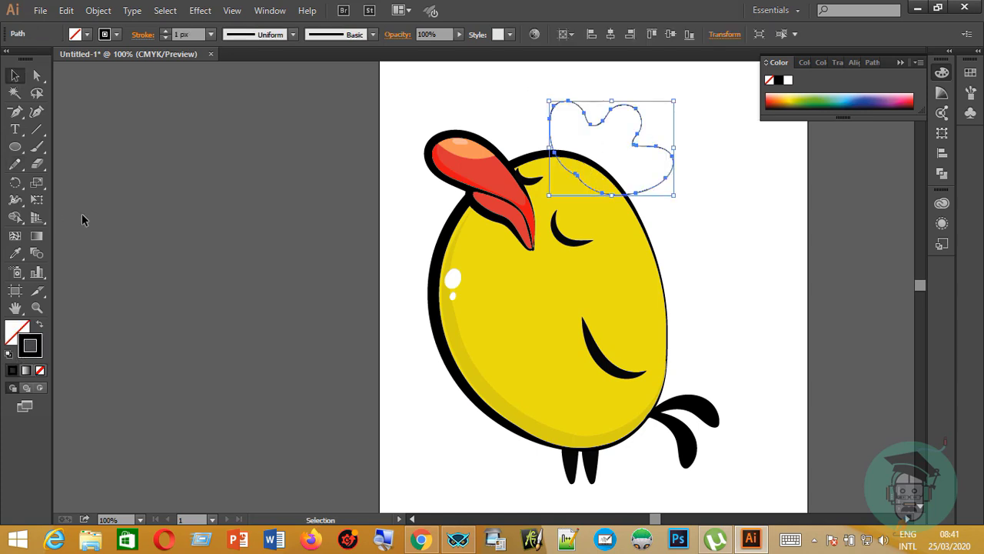
Apply the lens-shaped width profile to the comb's outline and copy the beak's red fill and 12 px black stroke onto it
click(210, 33)
click(240, 256)
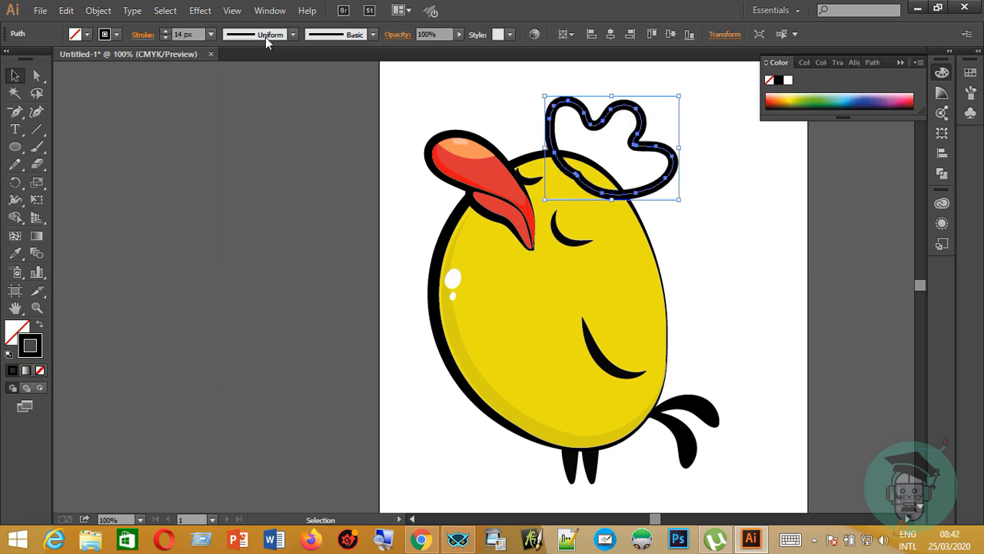
click(266, 35)
click(261, 81)
key(i)
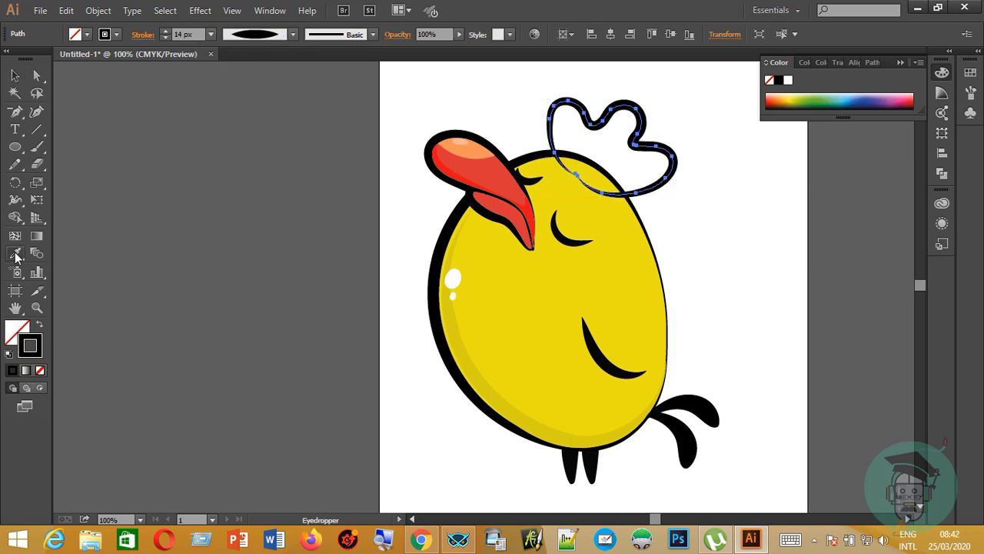
click(494, 160)
key(v)
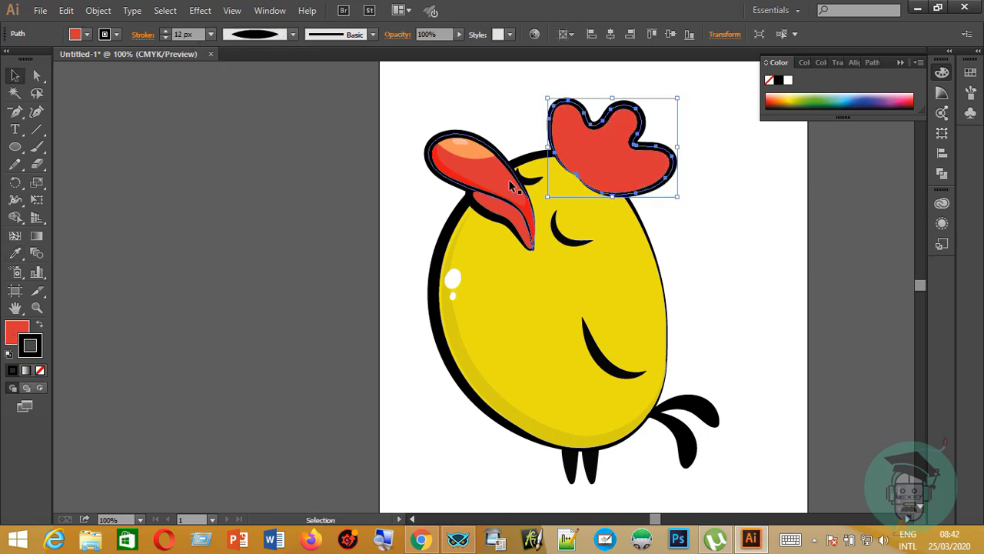
Move the comb onto the empty canvas beside the artboard and draw a smaller comb-shaped outline inside it with the Pencil tool
drag(646, 166, 252, 304)
click(321, 253)
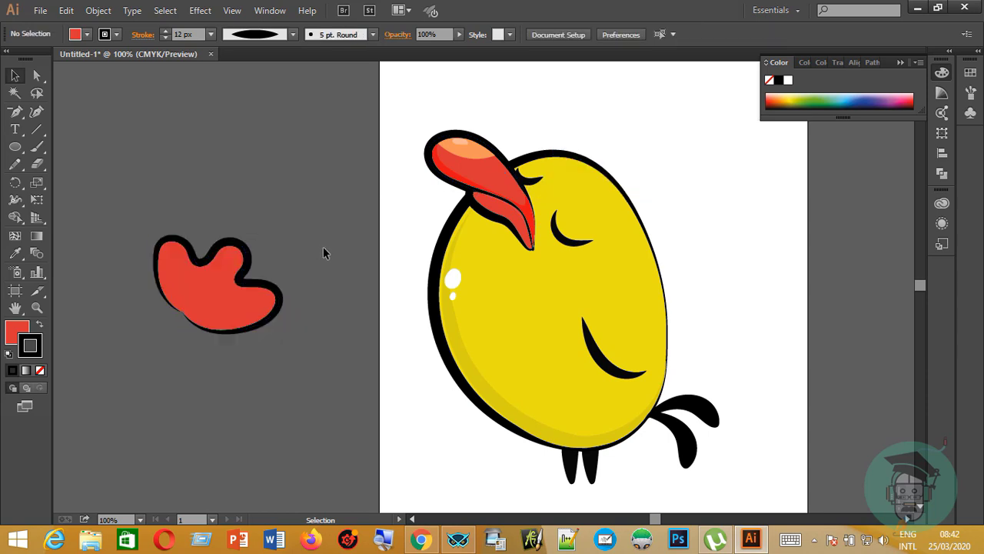
click(15, 164)
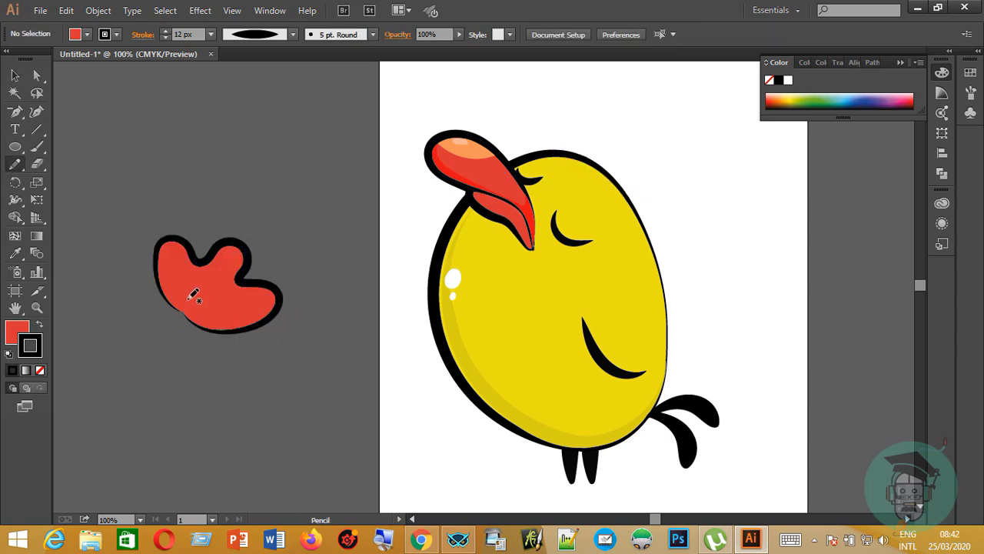
drag(182, 266, 220, 270)
drag(234, 317, 200, 318)
Smooth the inner comb outline using the Smooth tool with its fidelity at the Smooth end
drag(16, 165, 67, 181)
double_click(15, 164)
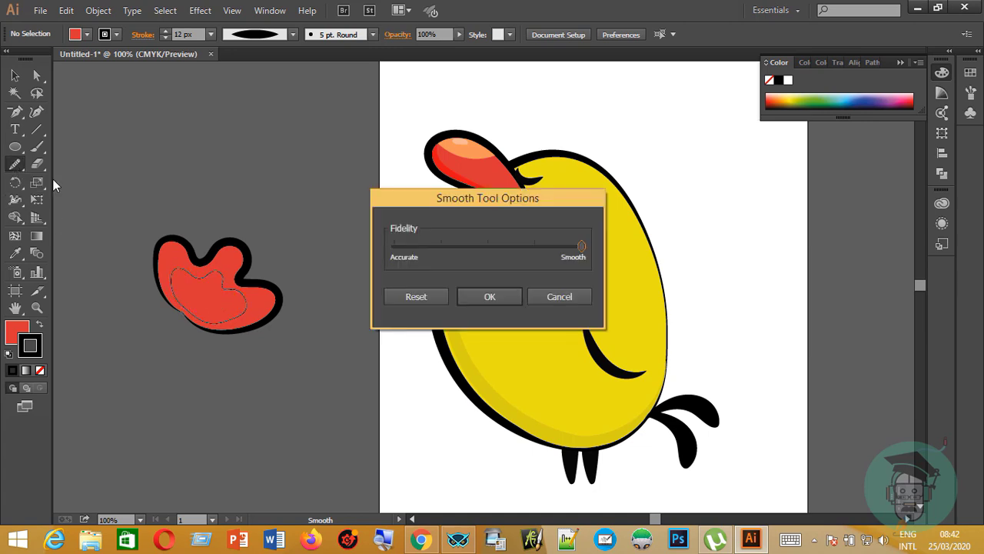
click(477, 296)
key(ctrl+plus)
drag(654, 519, 647, 520)
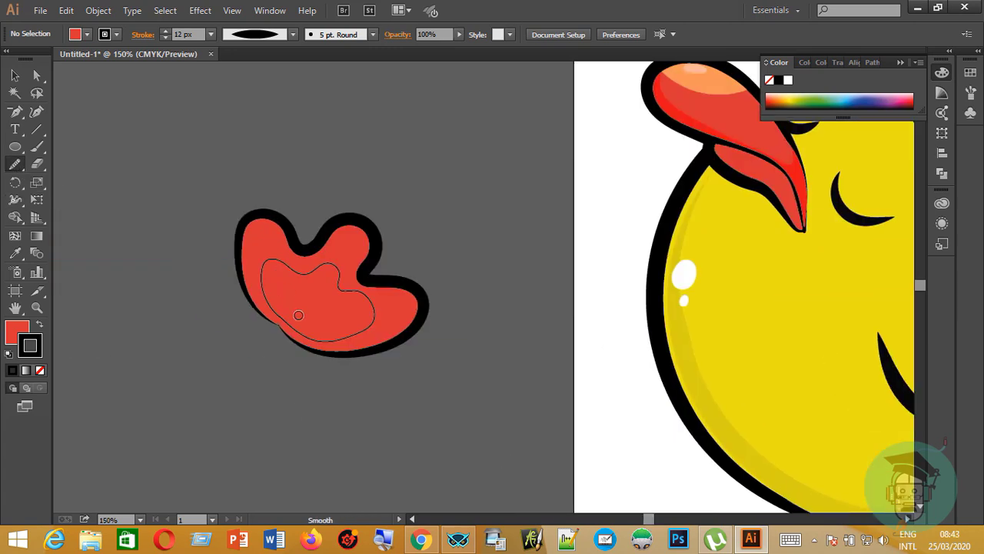
ctrl+click(309, 274)
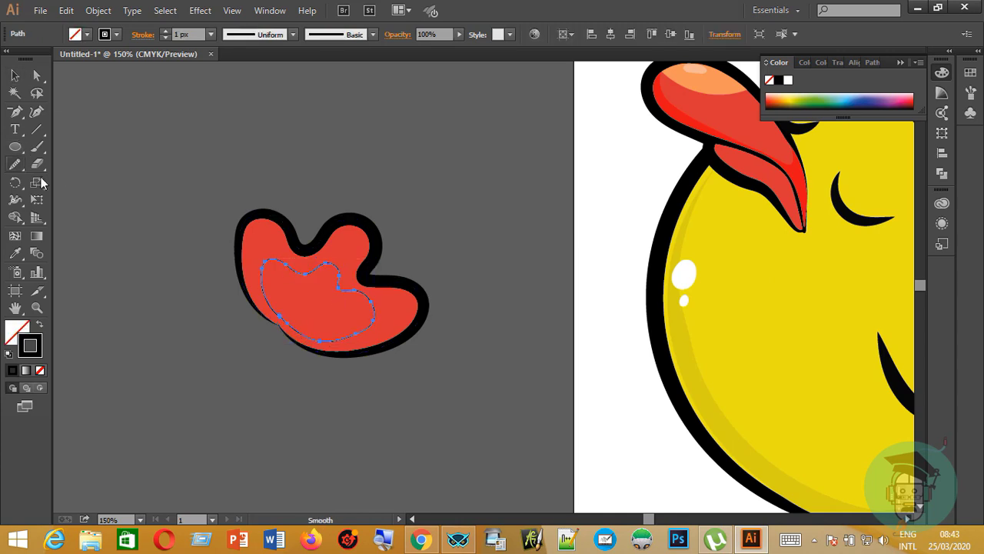
mouse_move(344, 339)
mouse_down()
mouse_move(317, 341)
mouse_move(361, 318)
mouse_up()
Adjust the inner comb shape slightly and fill it with the beak's bright red shade, without a stroke
click(14, 75)
drag(374, 259, 384, 238)
key(i)
click(688, 108)
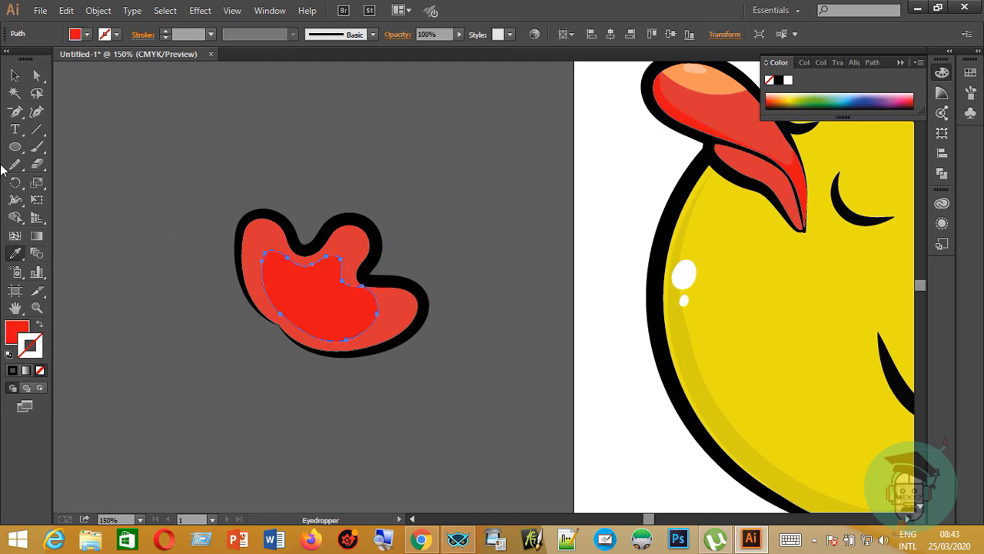
click(14, 75)
click(80, 125)
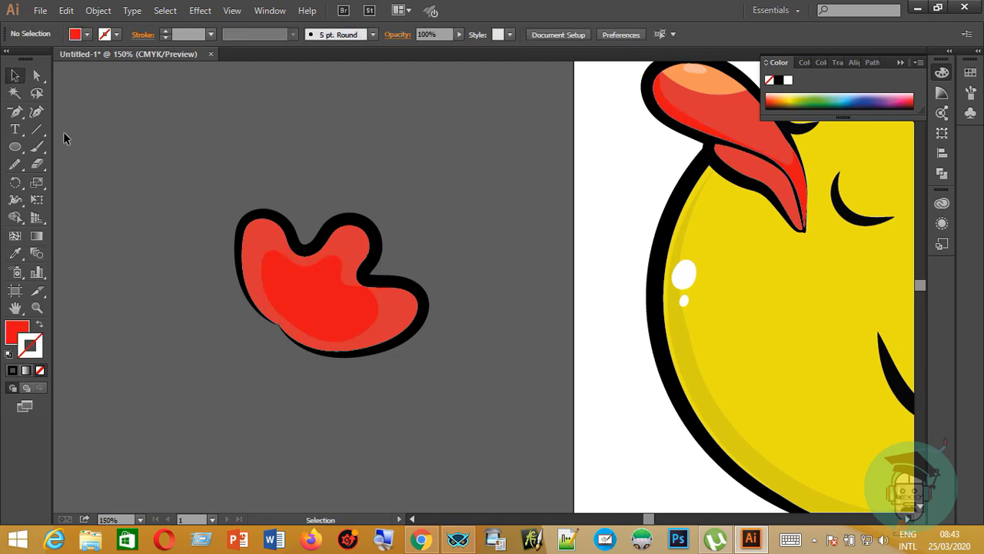
Draw a small flat ellipse above the comb and give it the orange fill of the beak's highlight
click(15, 146)
drag(205, 150, 238, 165)
key(i)
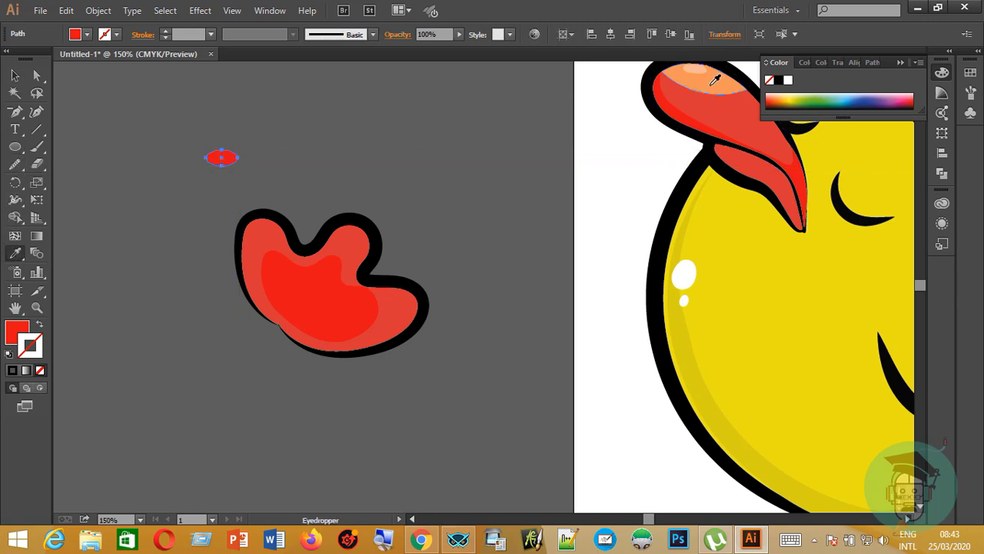
click(693, 73)
key(v)
click(244, 165)
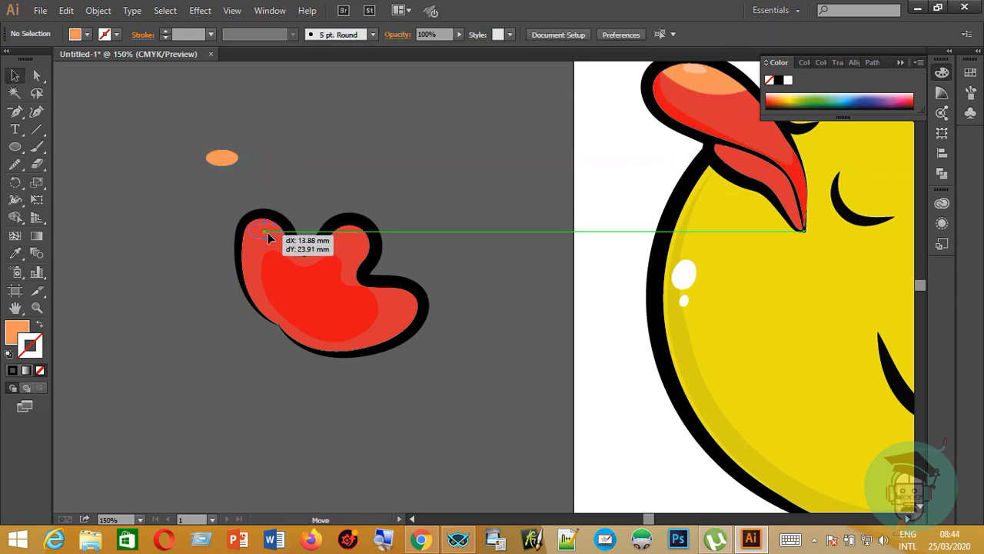
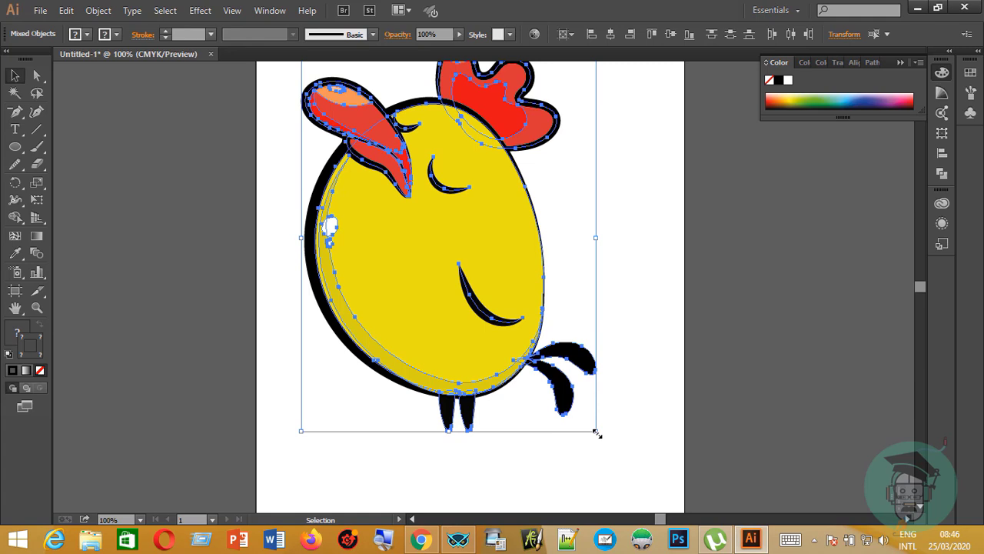
Draw a small off-white circle with an 8 px black stroke over the lower closed eye
click(636, 293)
scroll(636, 315, up, 2)
drag(15, 146, 92, 182)
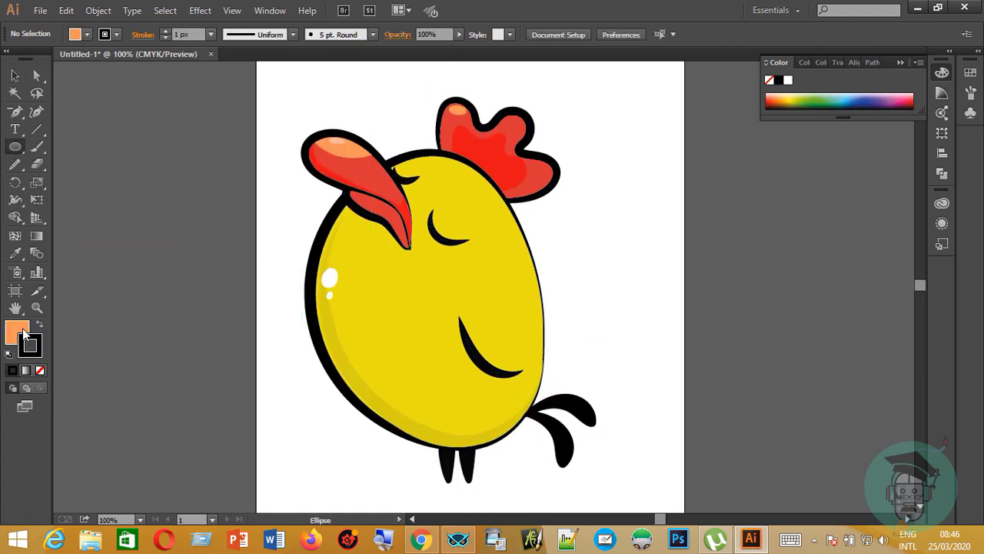
double_click(23, 332)
click(553, 201)
click(875, 197)
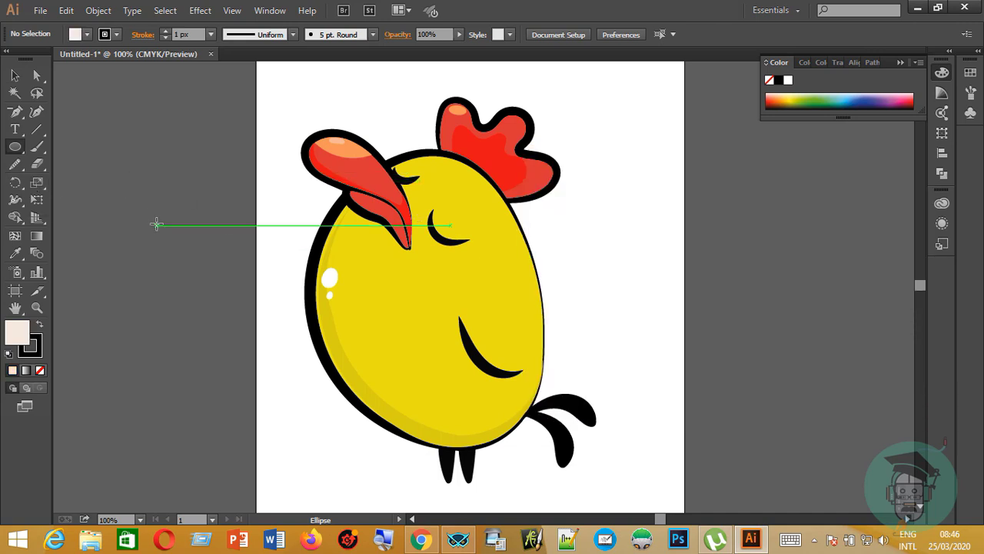
drag(164, 201, 456, 232)
key(v)
click(211, 34)
click(224, 161)
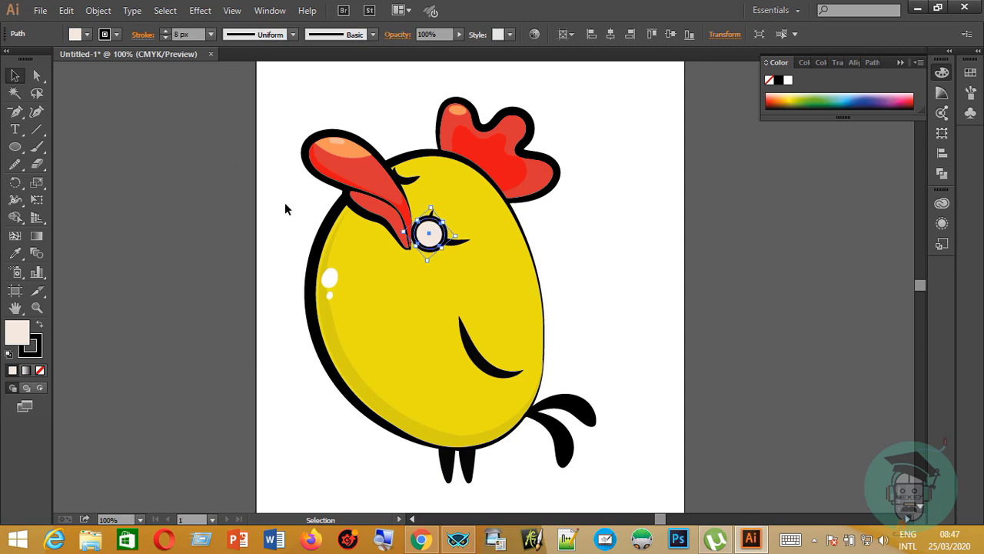
Remove the fill from the circle over the lower eye so only its black ring is left
click(460, 34)
drag(421, 61, 480, 62)
click(460, 35)
click(117, 68)
click(432, 235)
click(40, 370)
click(137, 326)
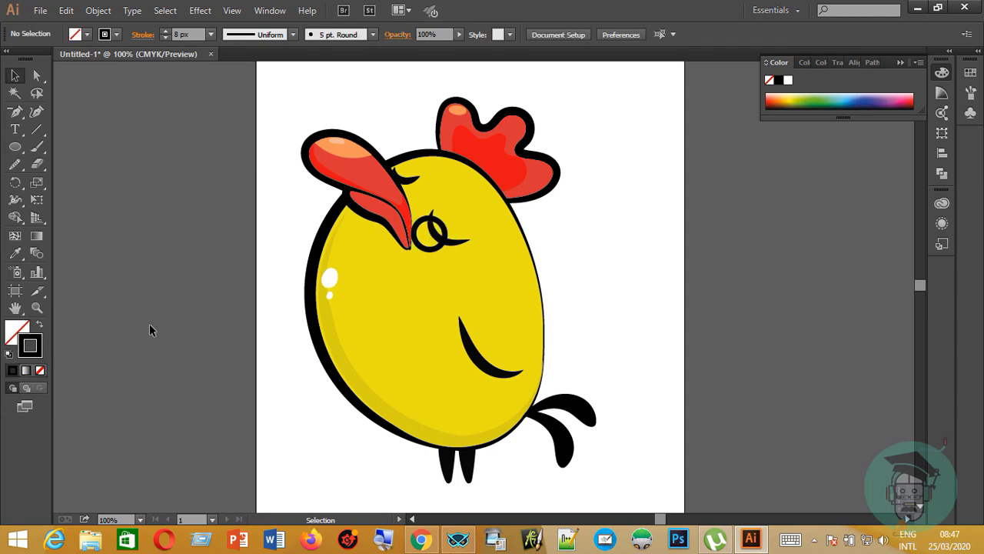
Place a copy of the ring beside the bird and give it an off-white fill without a stroke
right_click(17, 153)
click(16, 77)
drag(435, 247, 241, 361)
double_click(19, 331)
click(545, 200)
click(885, 197)
key(x)
key(slash)
Set the off-white circle's opacity to 28% and place it over the eye ring as a lens
click(459, 33)
drag(435, 53, 414, 53)
drag(221, 356, 429, 237)
click(612, 246)
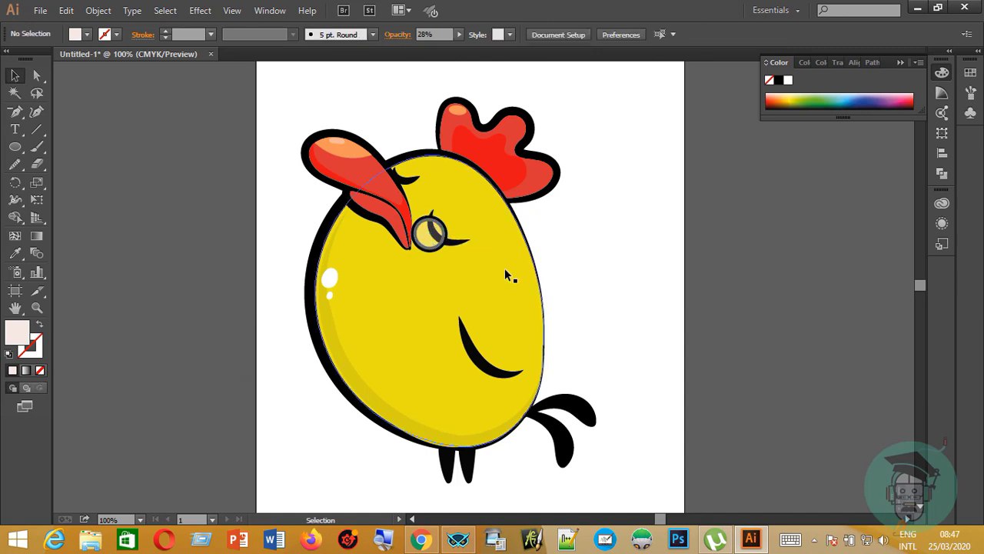
Send the translucent lens one level backward, behind its black ring
click(445, 226)
click(436, 233)
key(ctrl+[)
click(104, 445)
Group the lens with its ring and place a copy of the group over the upper eye
click(444, 240)
shift+click(430, 239)
key(ctrl+g)
drag(465, 246, 456, 194)
click(755, 209)
Group all the beak's shapes and bring the group to the front, over the upper lens
click(366, 164)
click(356, 152)
click(337, 141)
click(333, 171)
click(367, 181)
click(369, 205)
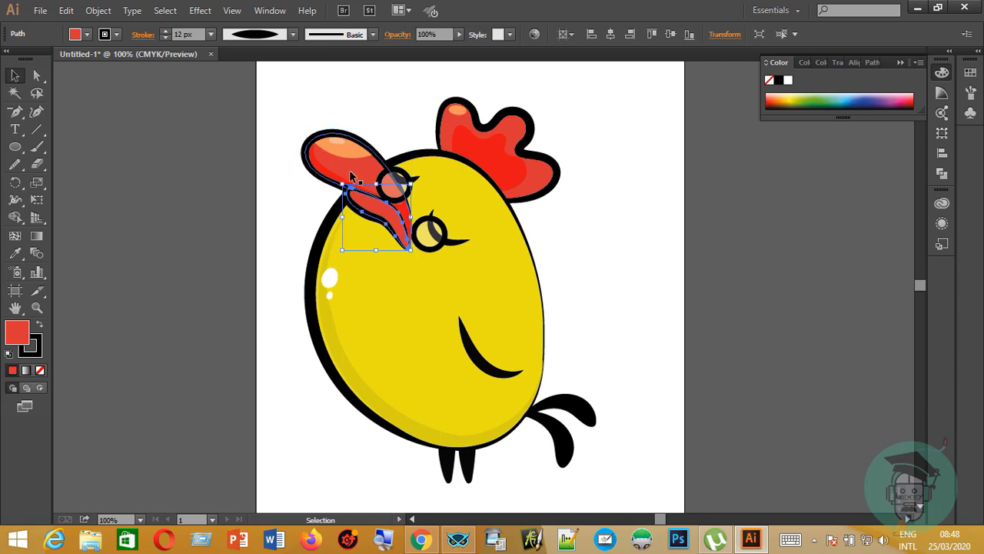
shift+click(353, 167)
shift+click(339, 144)
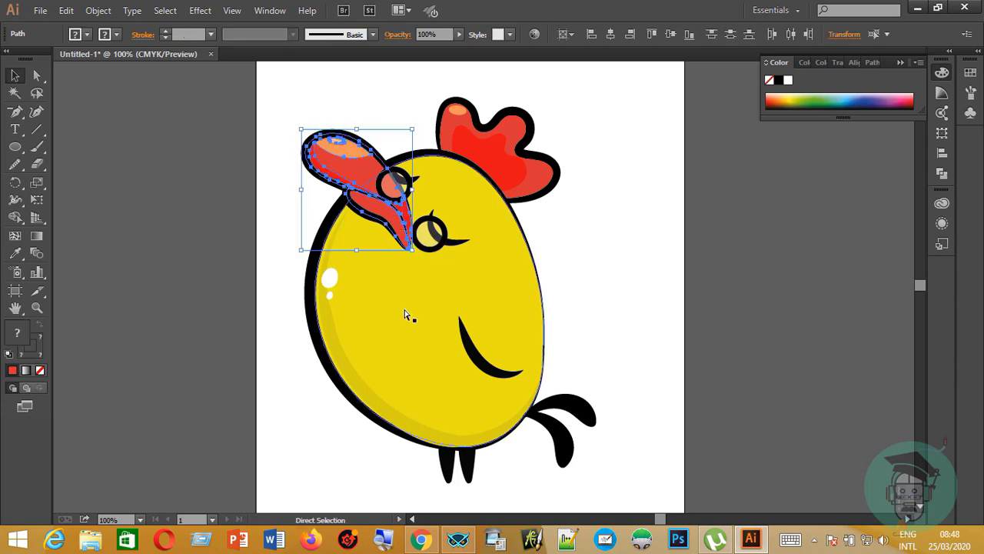
key(ctrl+g)
key(ctrl+shift+bracketright)
click(661, 197)
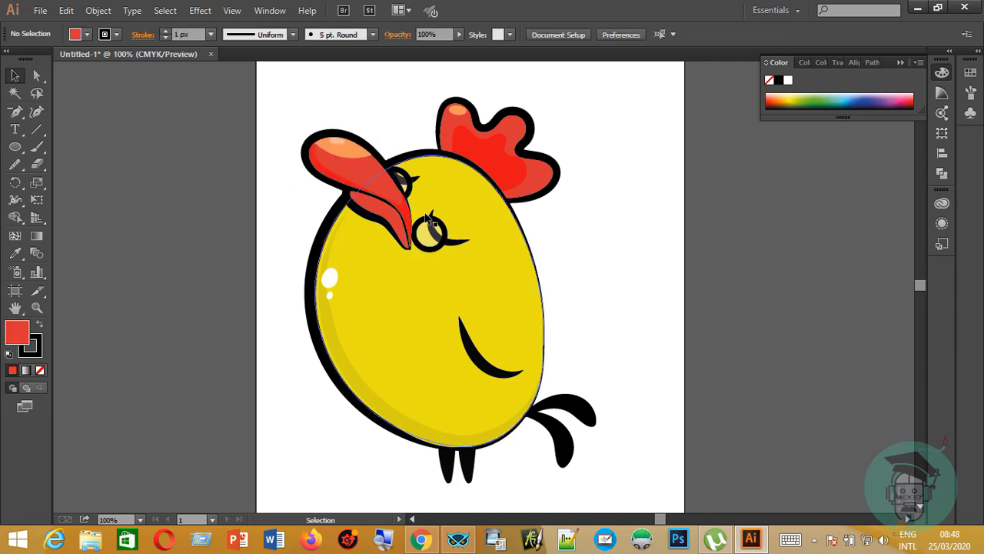
Draw a short curved bridge between the two lenses with the Pencil tool, using a 5 px black stroke and the lens-shaped width profile
click(15, 164)
click(40, 369)
click(30, 346)
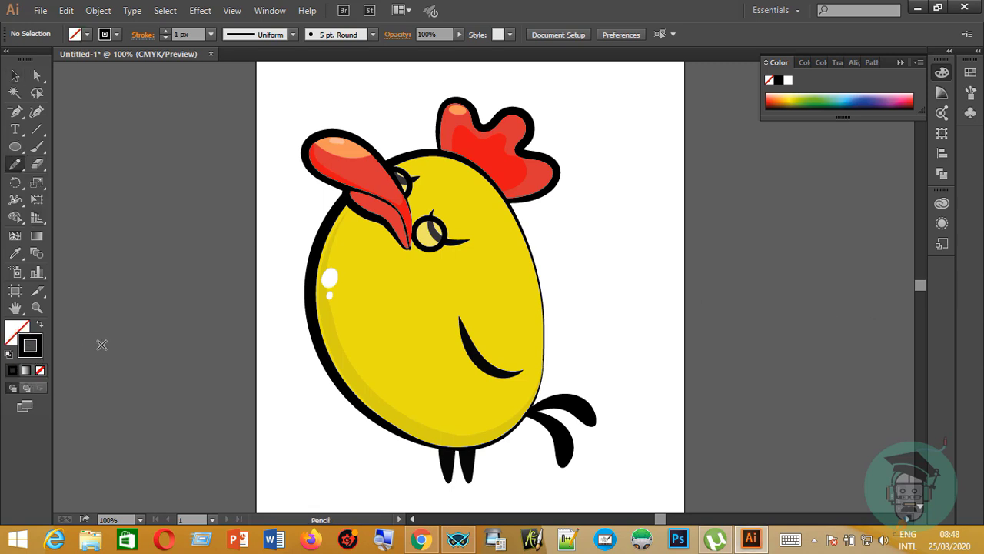
click(14, 74)
click(411, 210)
click(293, 34)
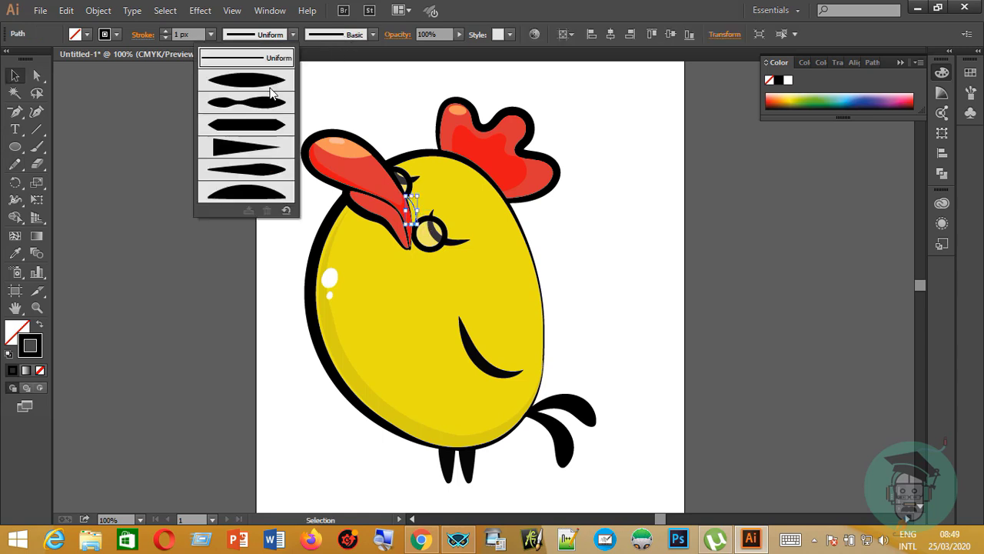
click(265, 82)
click(235, 149)
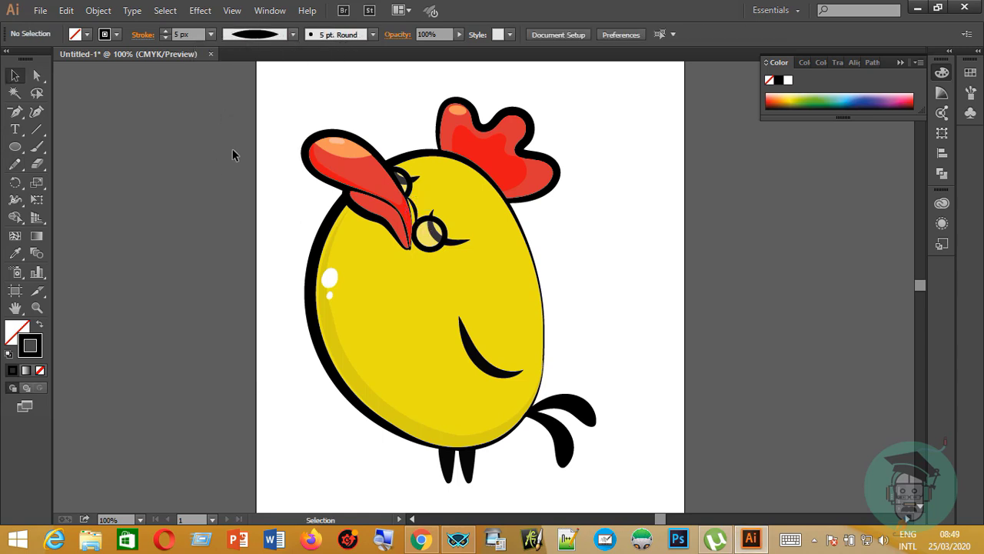
Draw a straight glasses arm from the lower lens to the body's back edge with a 6 px black stroke and the Uniform profile
click(14, 164)
drag(516, 225, 521, 225)
click(14, 75)
click(483, 233)
click(291, 34)
click(277, 81)
click(211, 38)
click(224, 129)
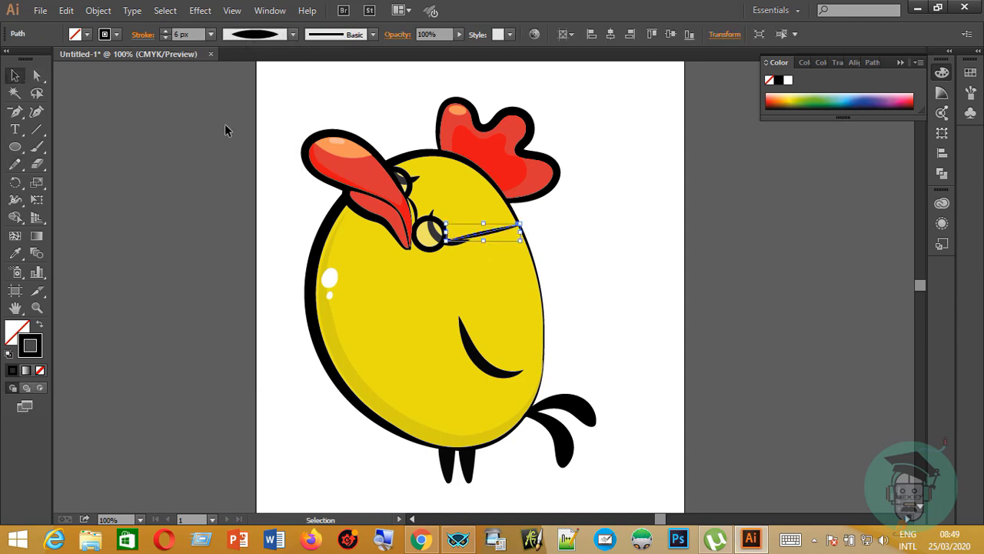
click(293, 34)
click(269, 70)
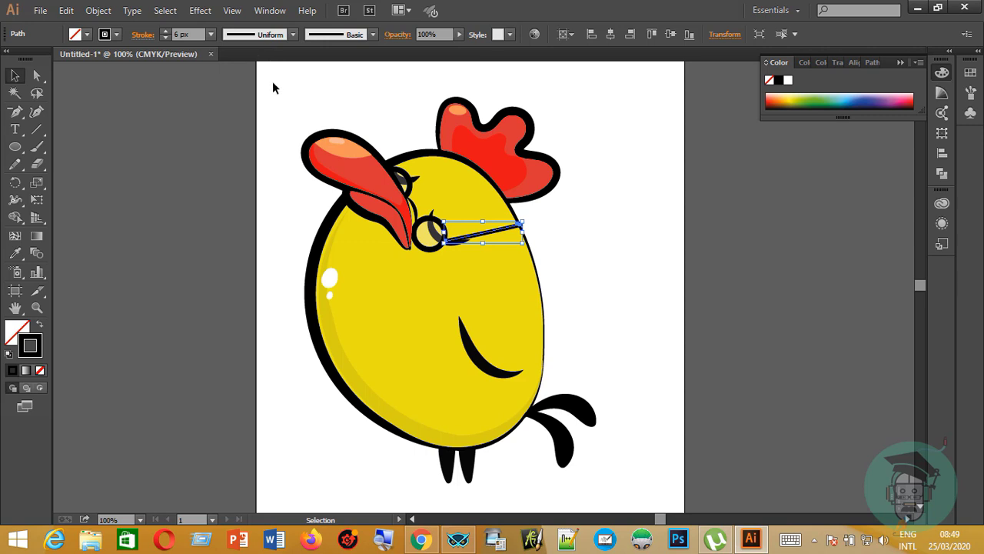
click(570, 206)
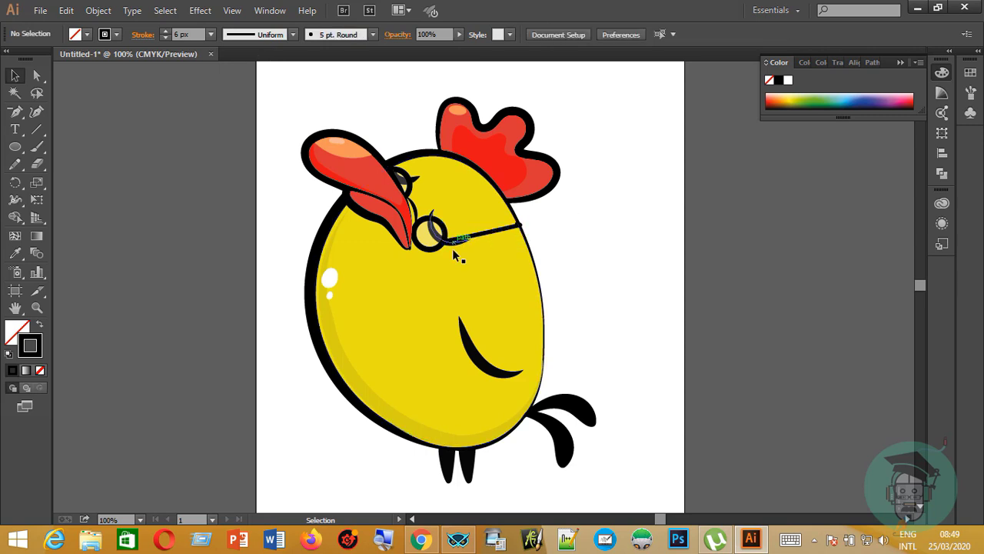
Draw a long hanging cord with the Pencil tool, looping from the lower lens down around the belly to the beak's base
click(15, 163)
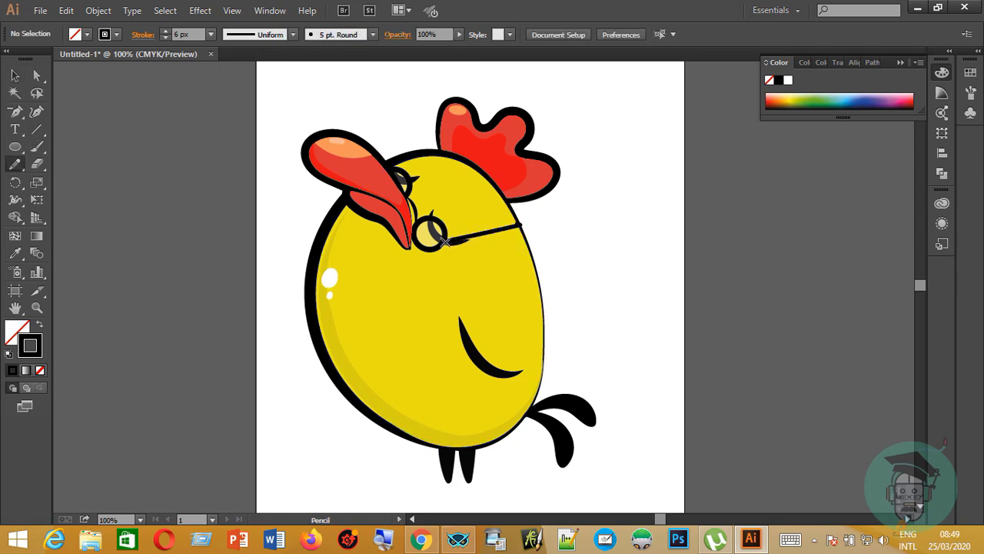
mouse_move(447, 299)
mouse_down()
mouse_move(369, 464)
mouse_move(266, 415)
mouse_move(269, 269)
mouse_move(358, 189)
mouse_up()
click(14, 75)
click(295, 457)
Even out the curves of the hanging cord along its whole length with the Smooth tool
drag(15, 165, 76, 181)
mouse_move(449, 275)
mouse_down()
mouse_move(420, 414)
mouse_move(363, 464)
mouse_move(257, 378)
mouse_move(302, 195)
mouse_move(297, 438)
mouse_up()
mouse_move(301, 213)
mouse_down()
mouse_move(304, 411)
mouse_move(264, 403)
mouse_move(405, 440)
mouse_up()
drag(329, 453, 430, 379)
mouse_move(407, 445)
mouse_down()
mouse_move(441, 325)
mouse_move(433, 386)
mouse_up()
drag(446, 318, 420, 414)
mouse_move(306, 254)
mouse_down()
mouse_move(290, 343)
mouse_move(256, 376)
mouse_move(313, 445)
mouse_move(408, 458)
mouse_move(374, 445)
mouse_move(423, 344)
mouse_up()
drag(332, 196, 273, 278)
drag(332, 195, 289, 371)
mouse_move(277, 408)
mouse_down()
mouse_move(296, 451)
mouse_move(342, 424)
mouse_up()
drag(268, 340, 282, 420)
drag(265, 281, 260, 403)
mouse_move(311, 205)
mouse_down()
mouse_move(378, 471)
mouse_move(384, 465)
mouse_up()
drag(444, 335, 369, 467)
drag(442, 348, 387, 448)
Narrow the cord's loop from its outer side and reshape its bottom and outer curve by moving anchor points with the Curvature tool
click(15, 75)
drag(254, 329, 290, 329)
key(shift+grave)
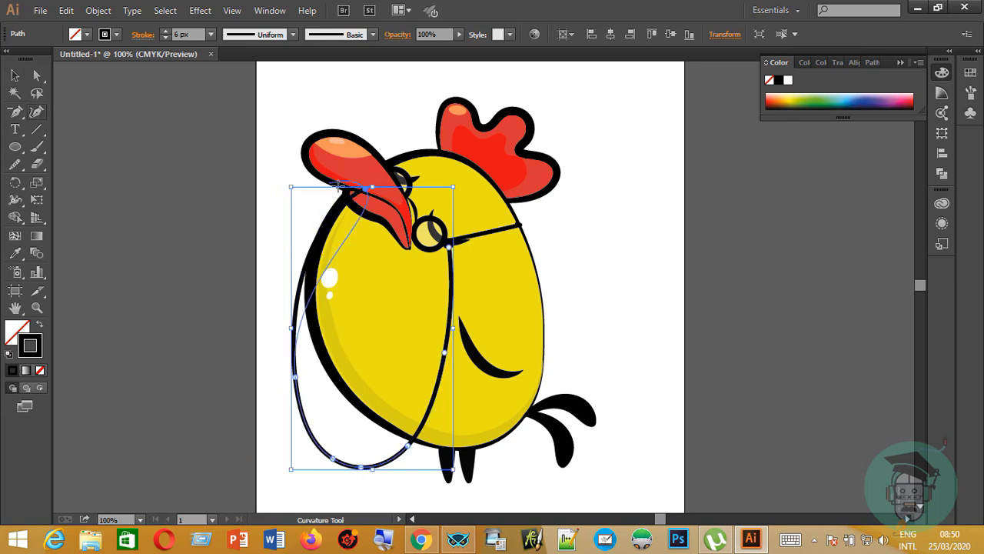
drag(360, 467, 410, 446)
click(356, 464)
drag(362, 463, 362, 465)
drag(295, 377, 299, 377)
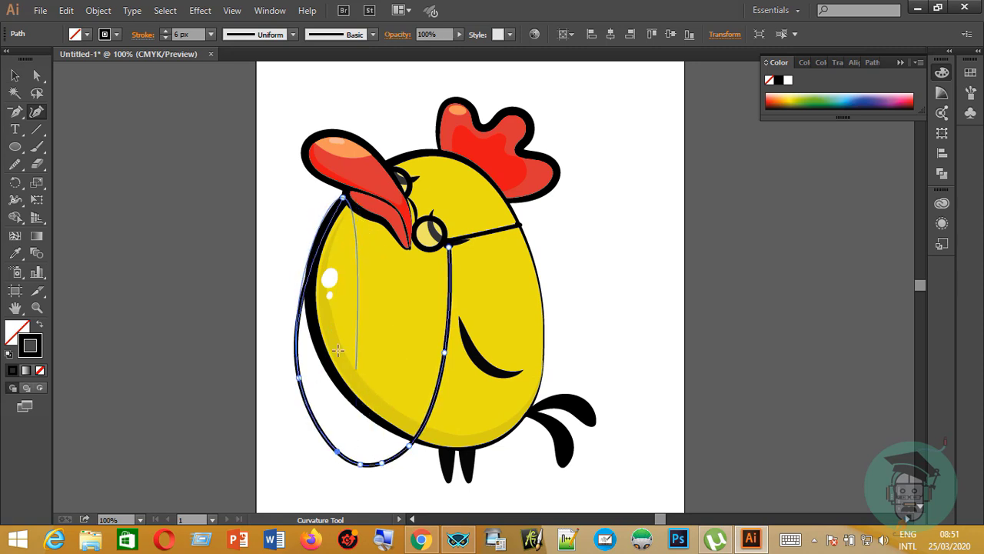
Smooth the bottom of the cord's loop with the Smooth tool
click(15, 74)
click(277, 227)
click(331, 450)
click(37, 183)
click(13, 164)
drag(303, 371, 382, 444)
drag(306, 393, 346, 456)
mouse_move(350, 459)
mouse_down()
mouse_move(379, 459)
mouse_move(416, 434)
mouse_up()
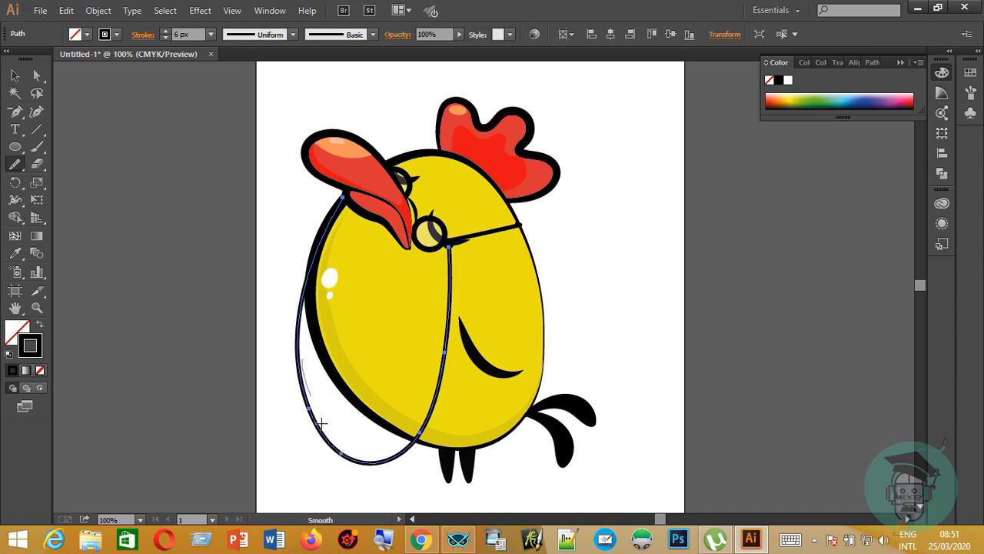
click(14, 75)
click(244, 80)
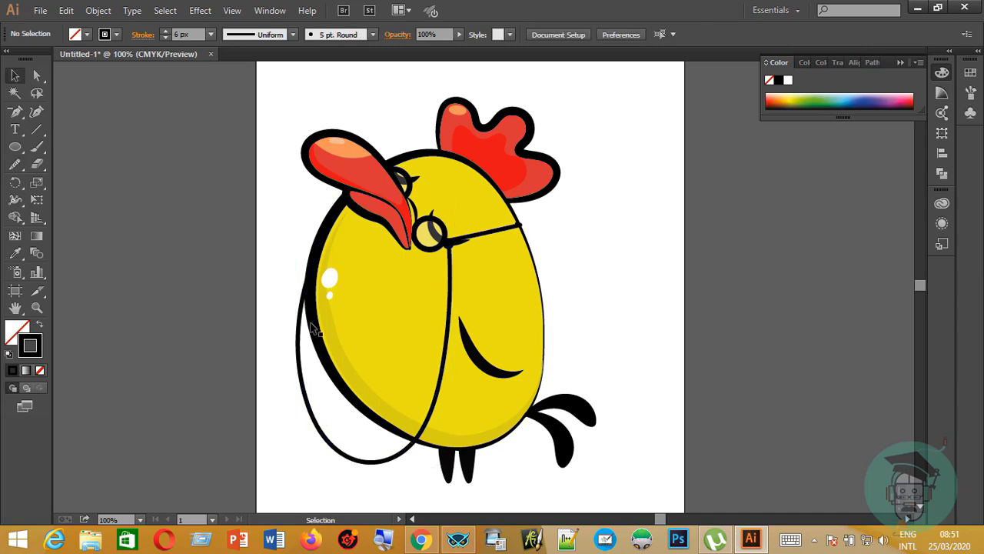
Turn the hanging cord into a dashed line with a 0 px dash, 5 px gap and 3 px second dash
click(374, 462)
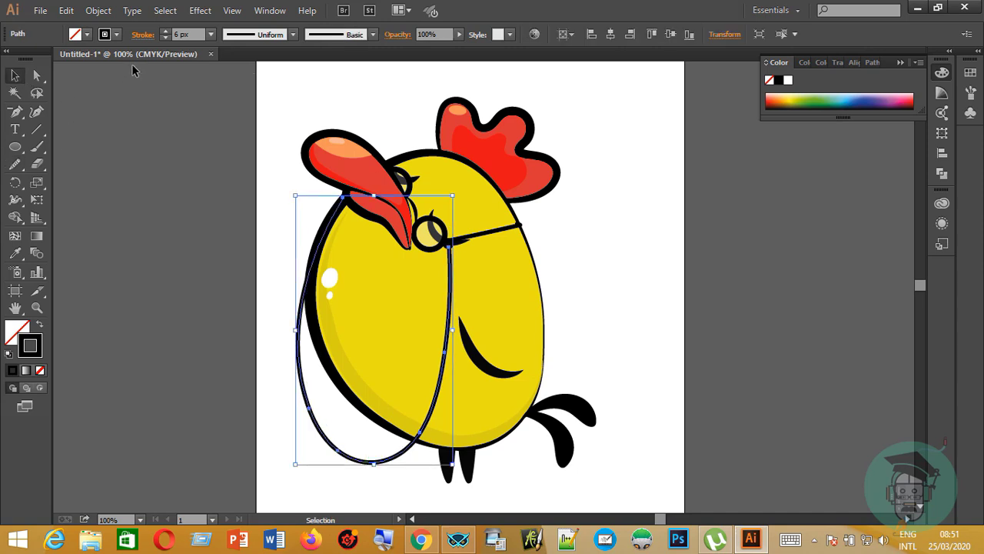
click(143, 34)
click(10, 133)
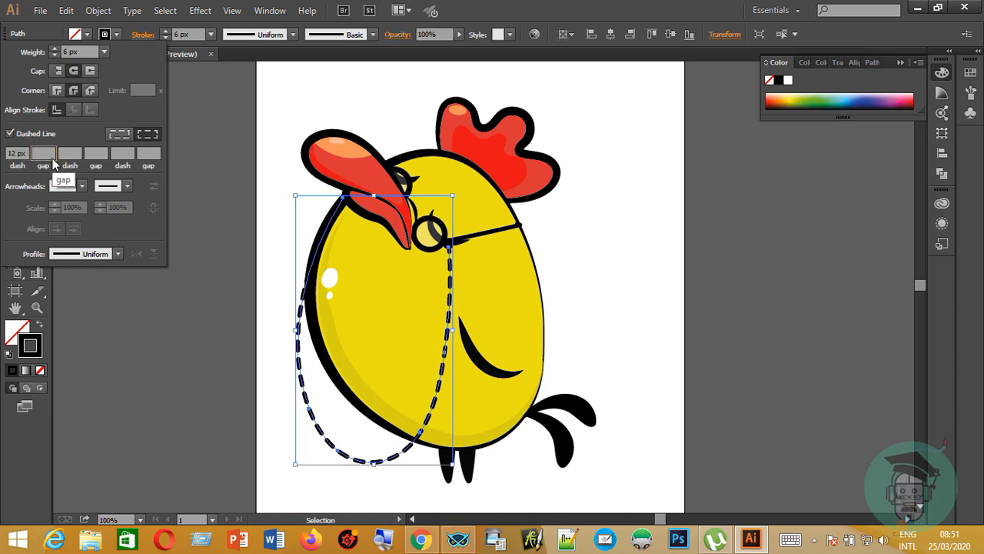
click(40, 153)
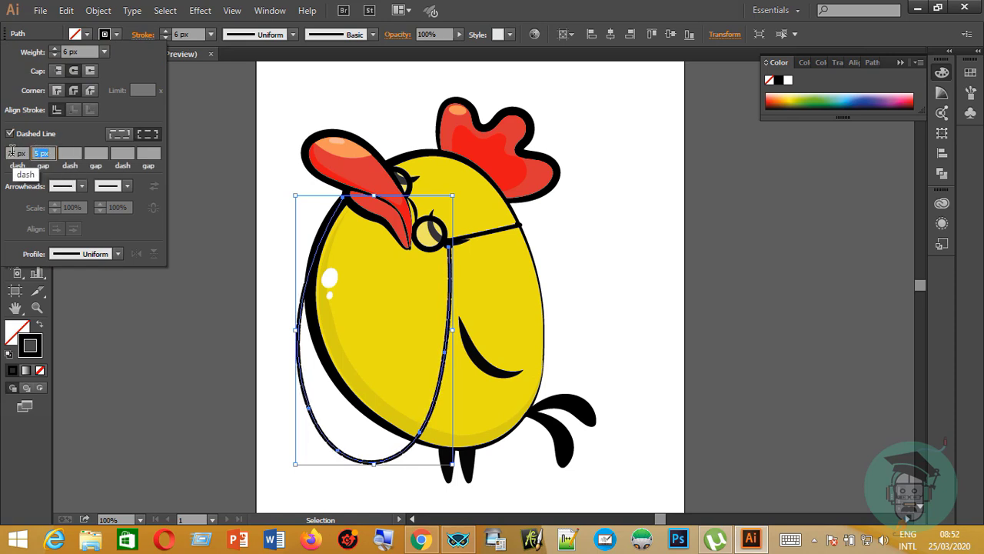
scroll(13, 151, down, 6)
scroll(76, 154, up, 3)
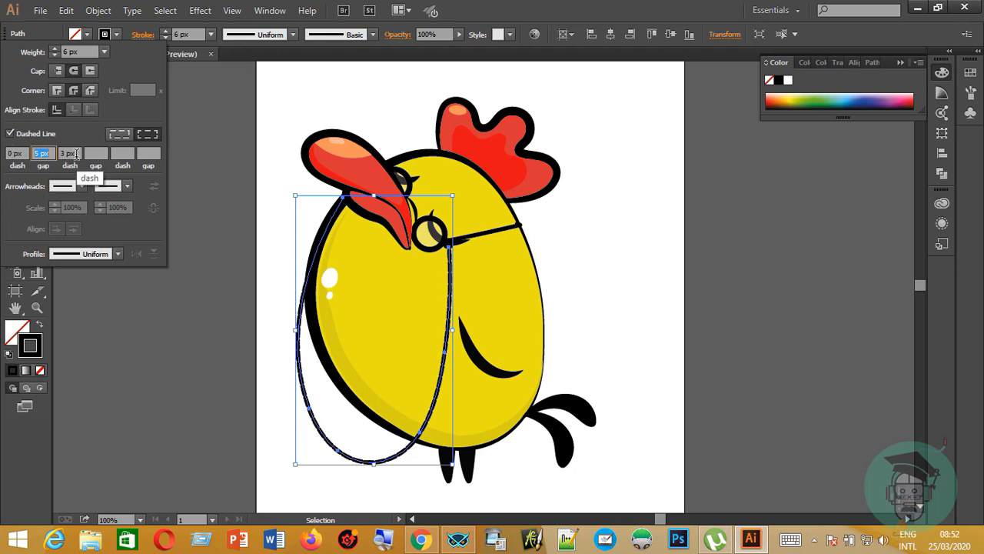
click(629, 289)
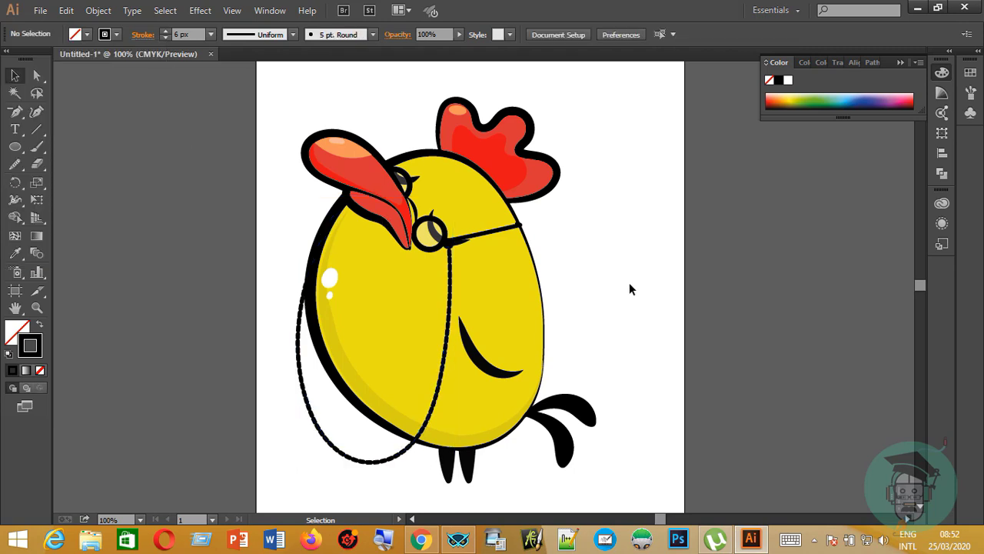
Set the stroke colour to white for drawing the highlights on the glasses
key(ctrl+plus)
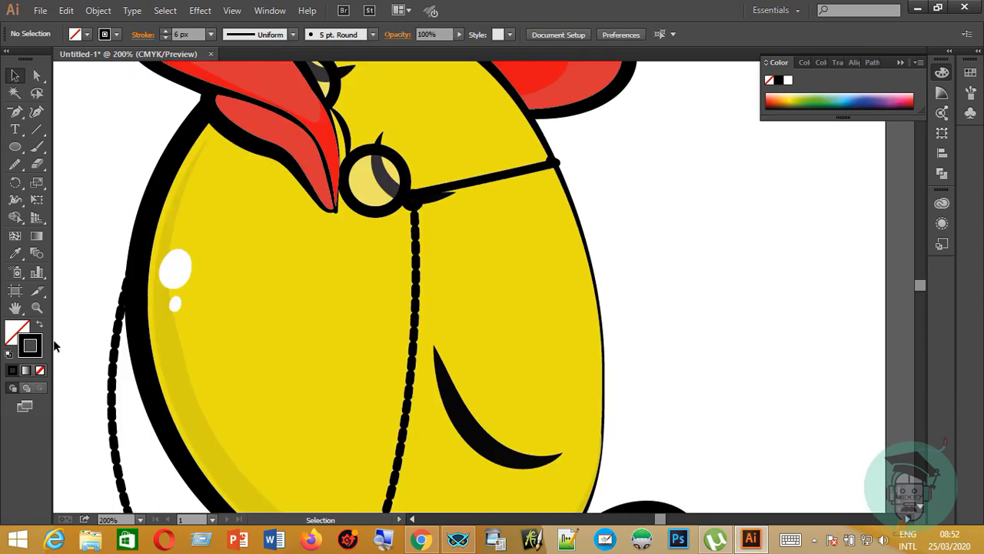
double_click(39, 348)
click(875, 198)
click(15, 163)
double_click(36, 349)
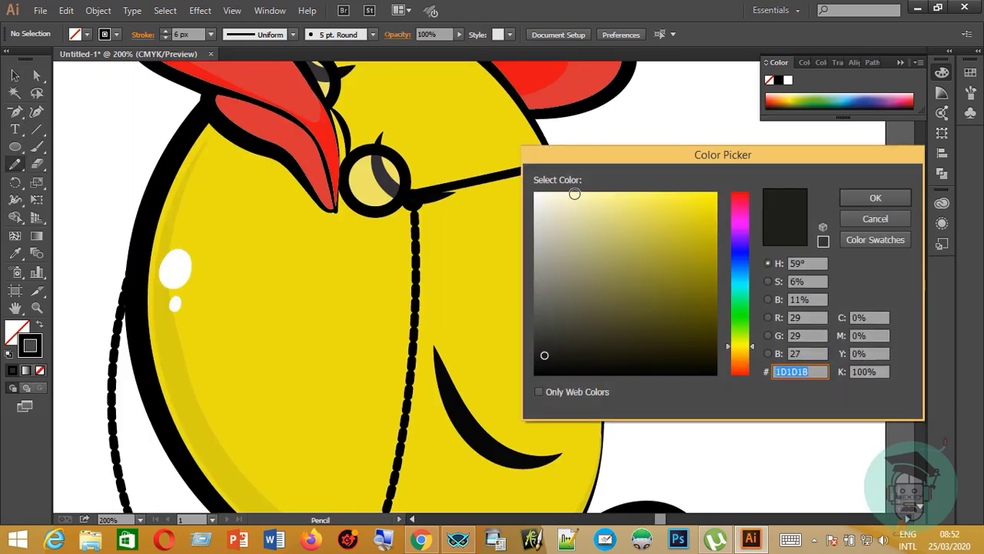
click(576, 194)
click(875, 198)
Draw a short slanted white highlight line inside the lower lens with the Pen tool
drag(14, 111, 50, 121)
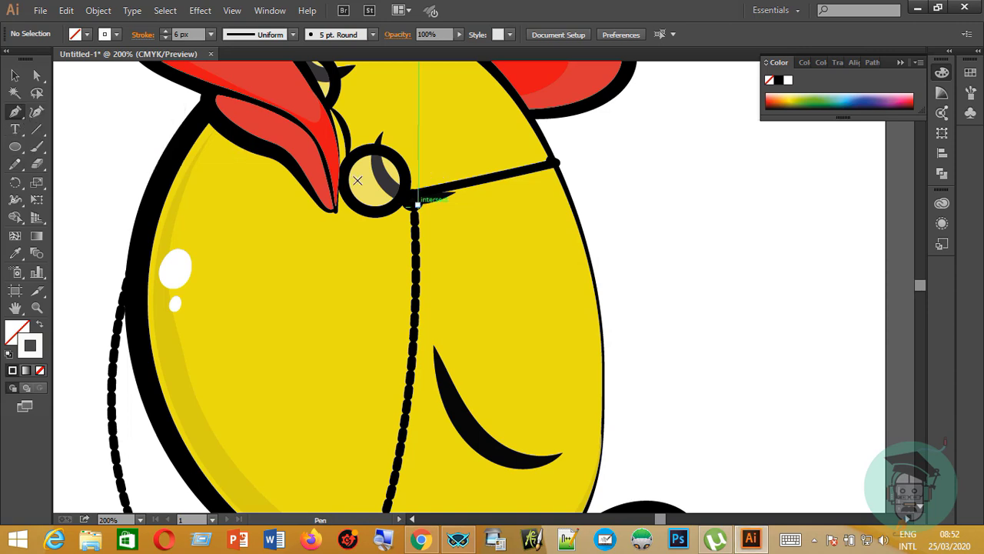
mouse_move(359, 178)
mouse_down()
mouse_move(488, 200)
mouse_move(375, 173)
mouse_up()
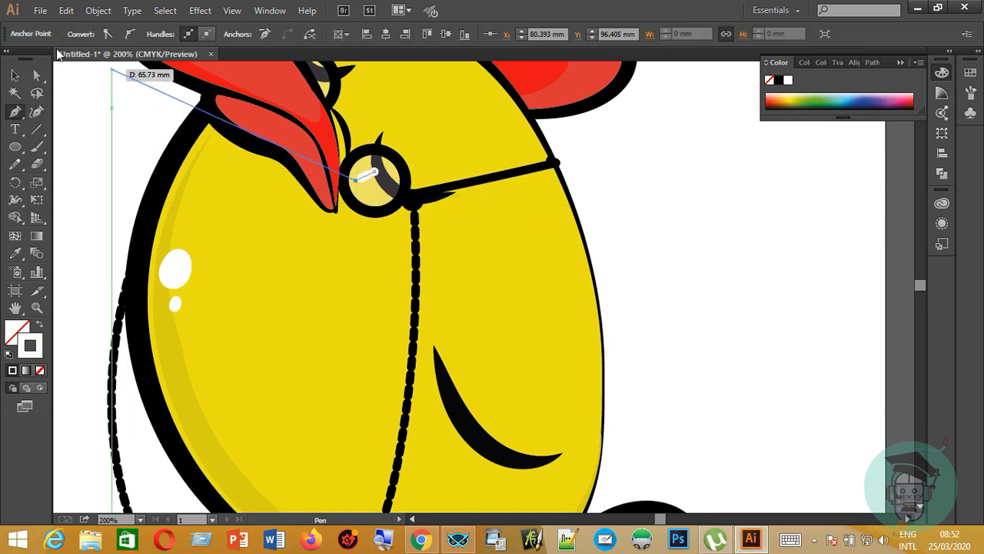
key(shift+grave)
click(143, 34)
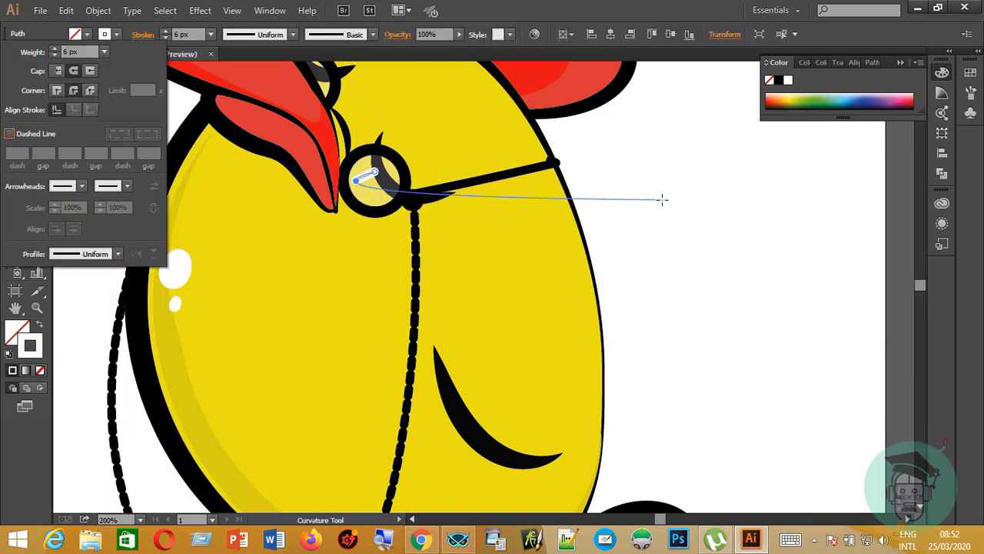
key(v)
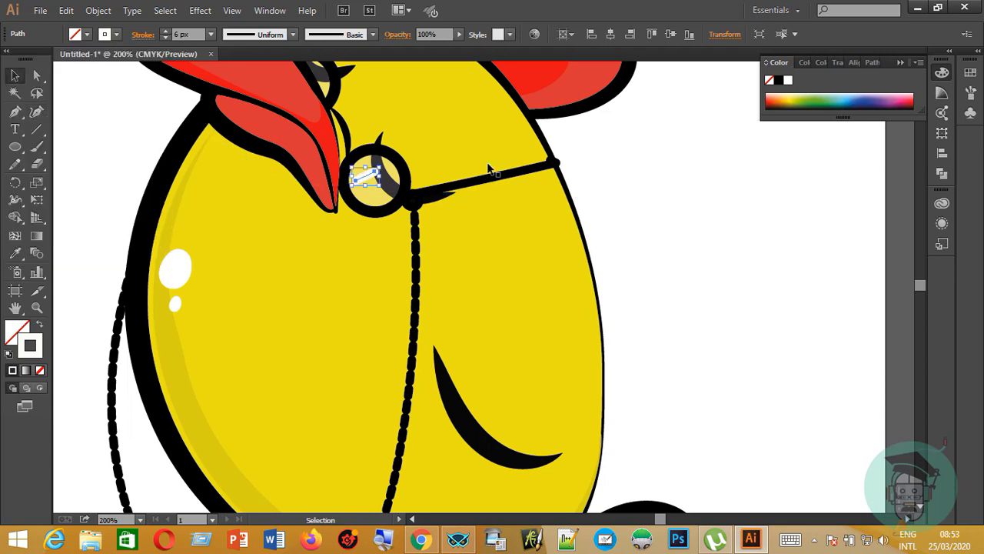
click(724, 225)
Duplicate the highlight line just below the first and give both a 2 px stroke with a tapered width profile
mouse_move(364, 178)
mouse_down()
mouse_move(373, 187)
mouse_move(368, 175)
mouse_up()
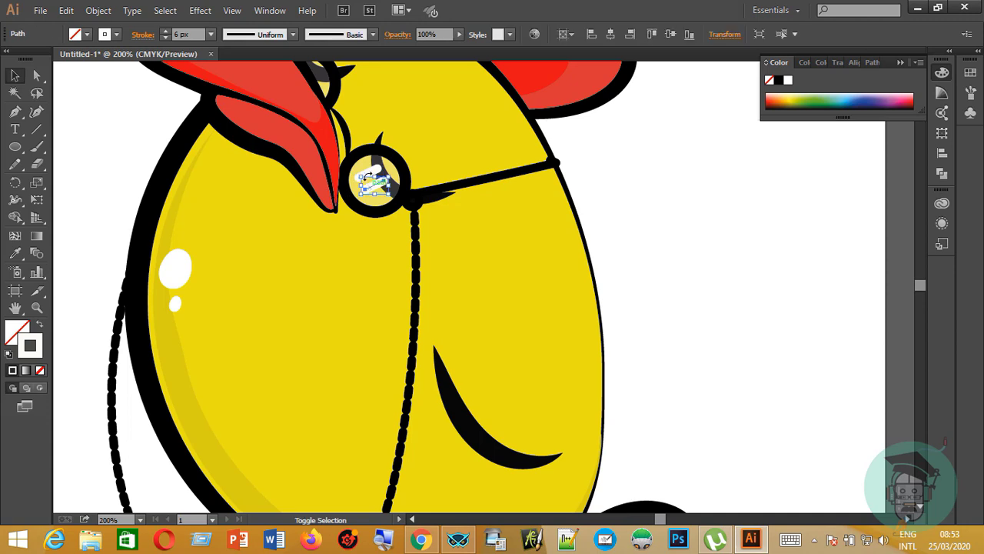
shift+click(369, 176)
click(213, 35)
click(220, 65)
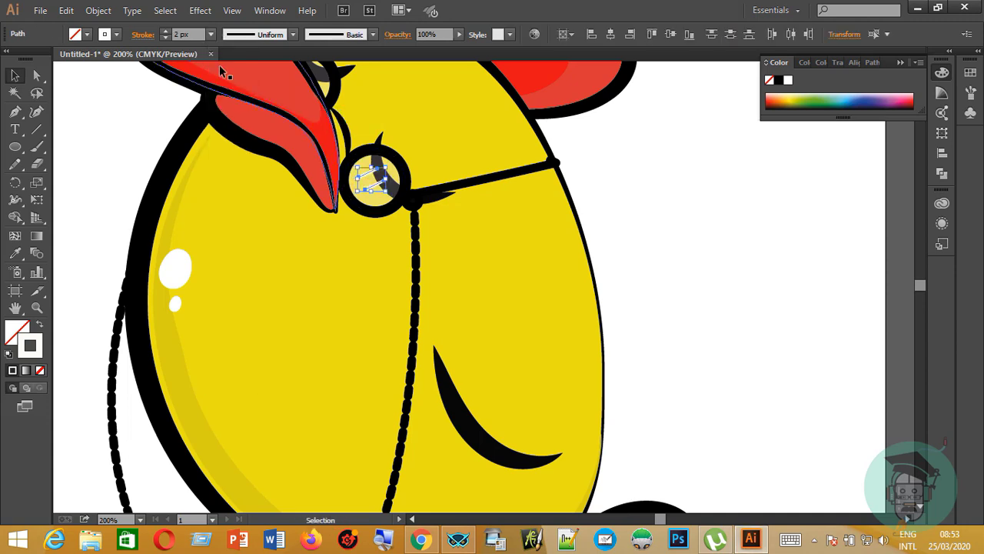
click(266, 35)
click(246, 86)
click(634, 203)
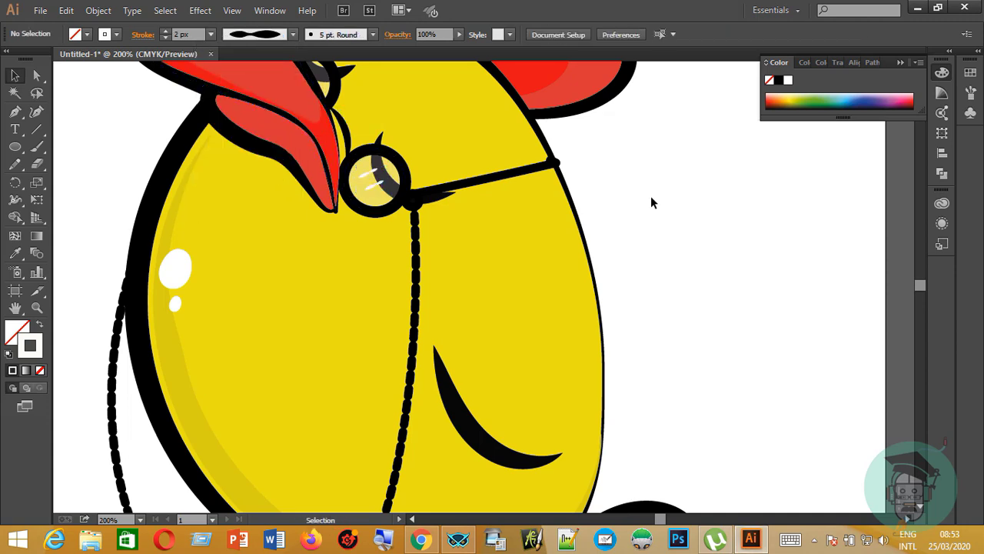
Group the two lens highlights and place a copy of the group on the upper lens
scroll(800, 350, up, 8)
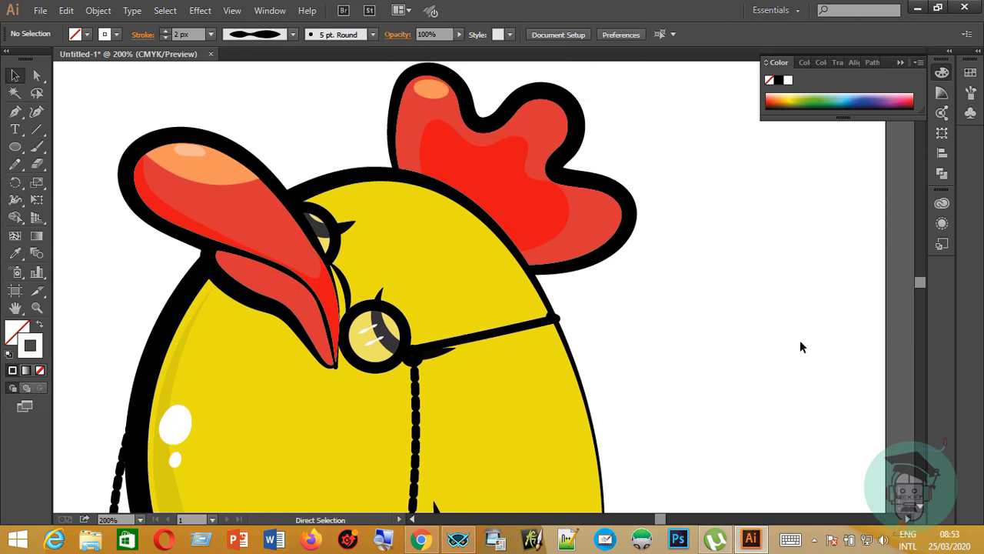
click(371, 333)
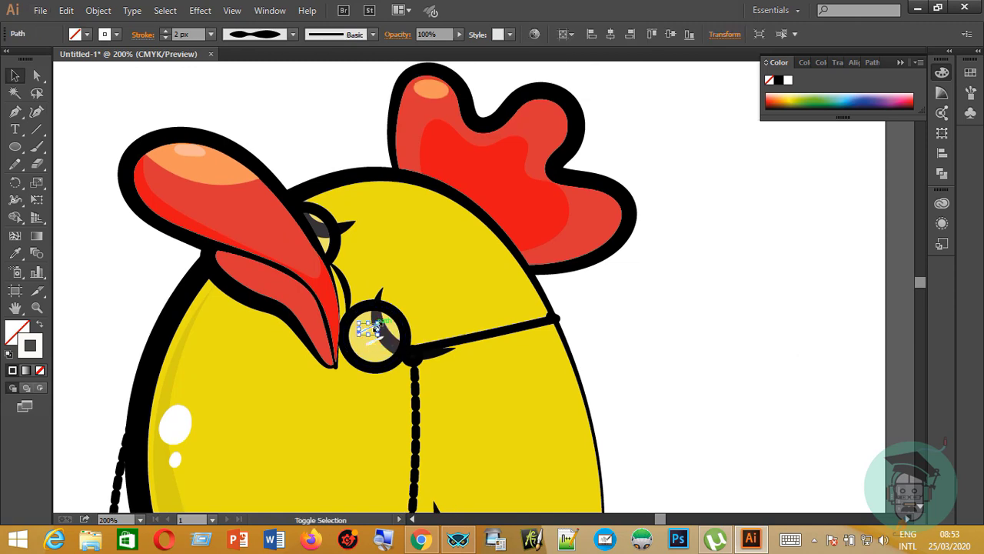
key(ctrl+g)
drag(366, 332, 312, 227)
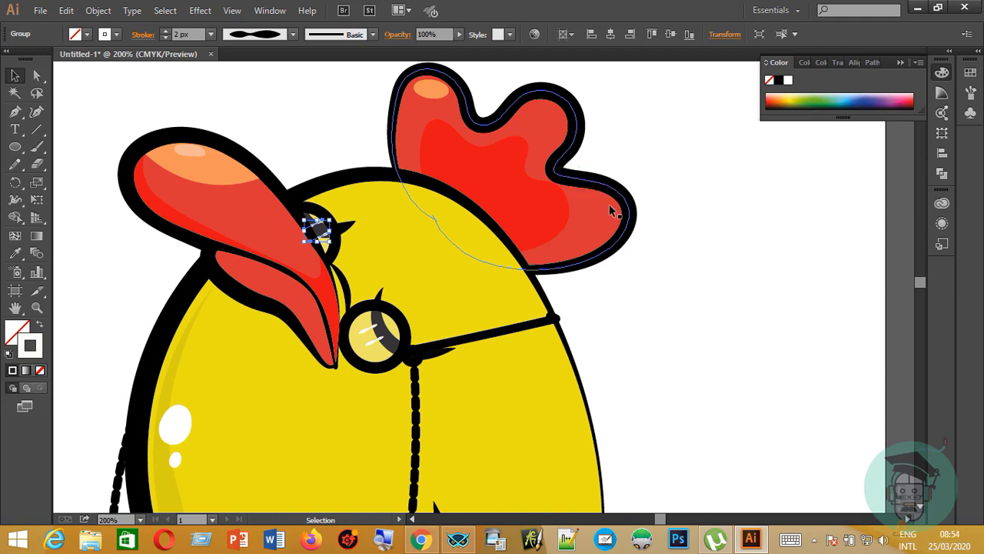
click(753, 328)
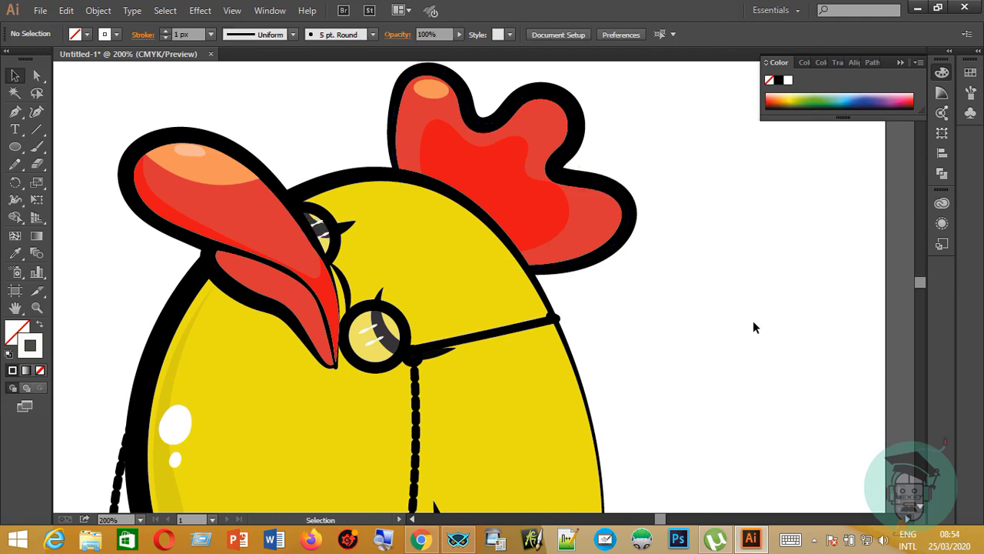
Set up the Paintbrush tool with the 5 pt. Oval brush and a black stroke
key(ctrl+minus)
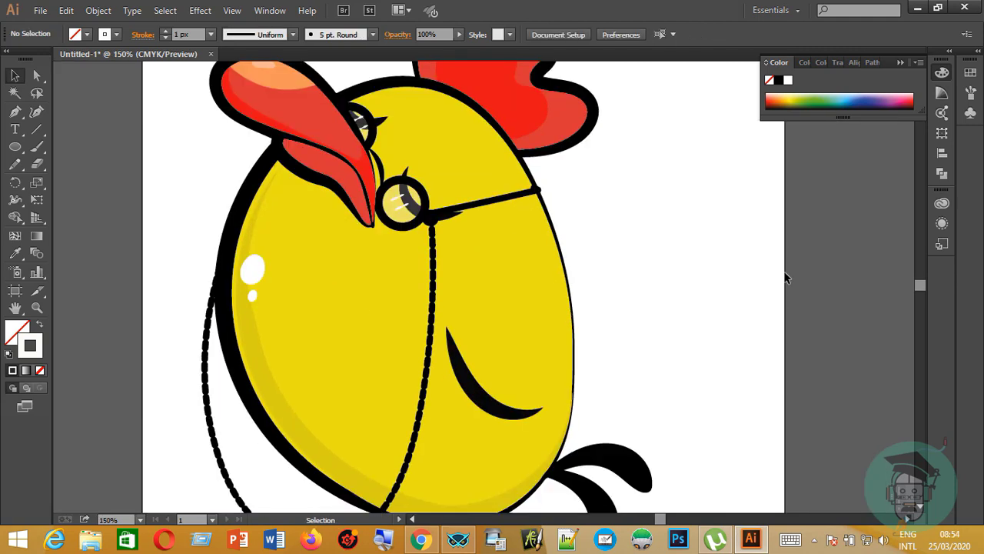
key(ctrl+minus)
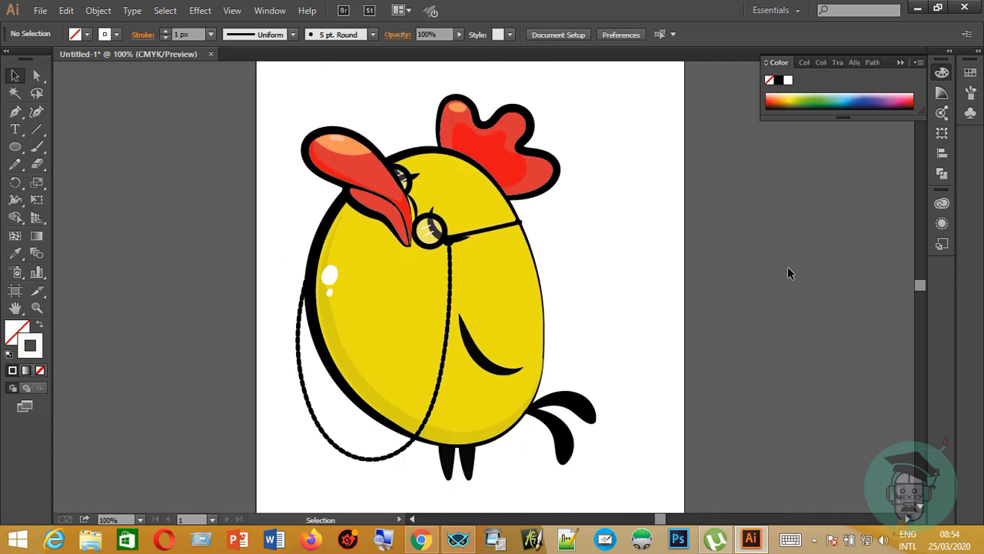
scroll(801, 283, down, 3)
key(ctrl+minus)
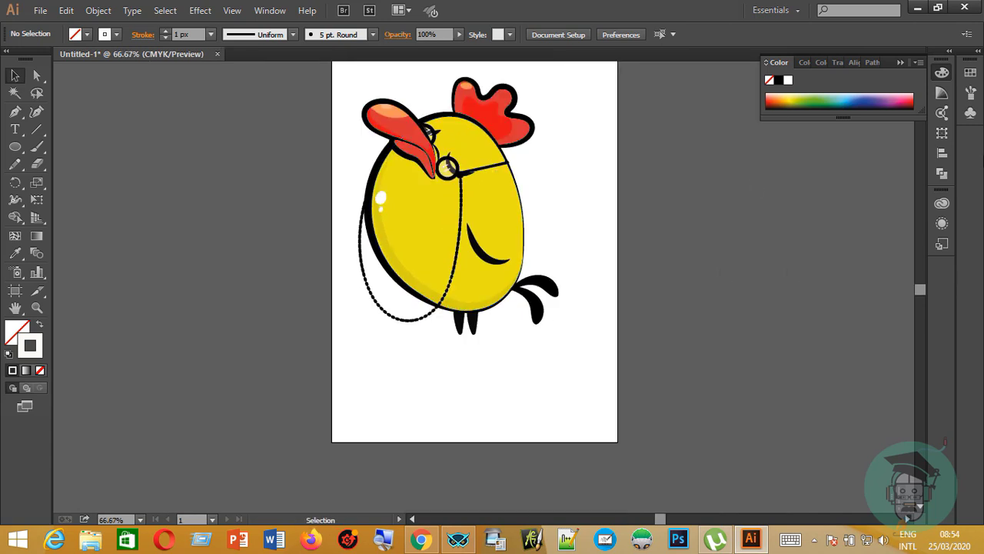
click(36, 147)
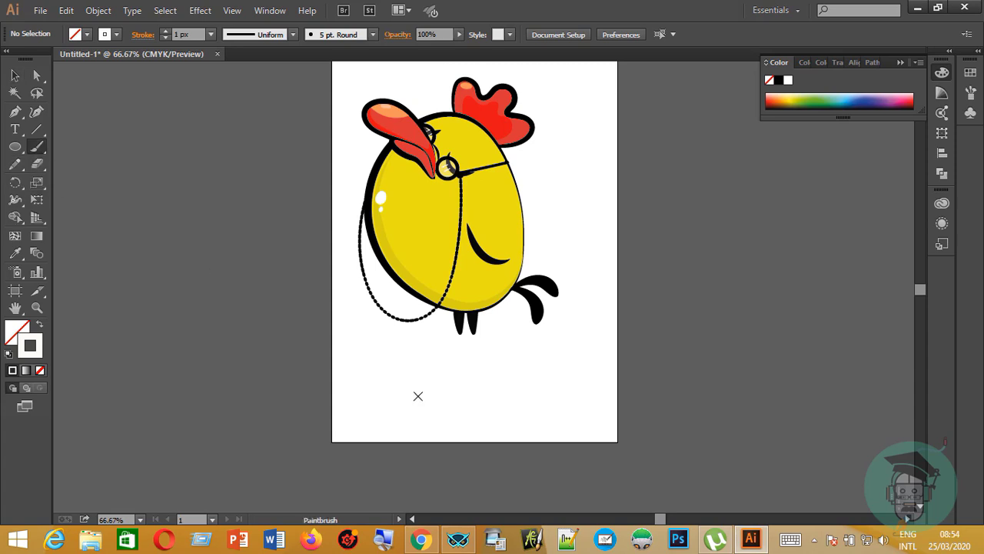
double_click(37, 147)
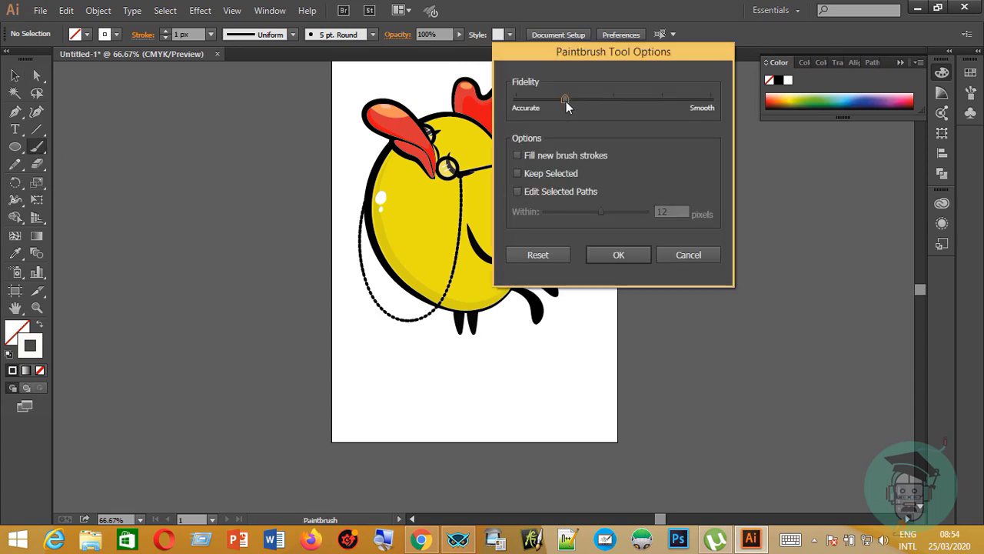
click(605, 253)
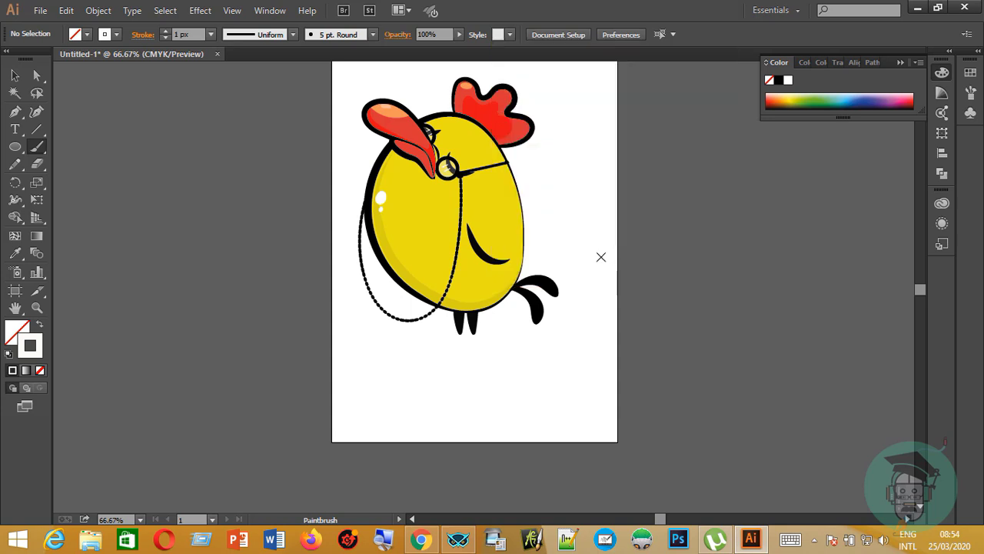
key(F5)
click(869, 85)
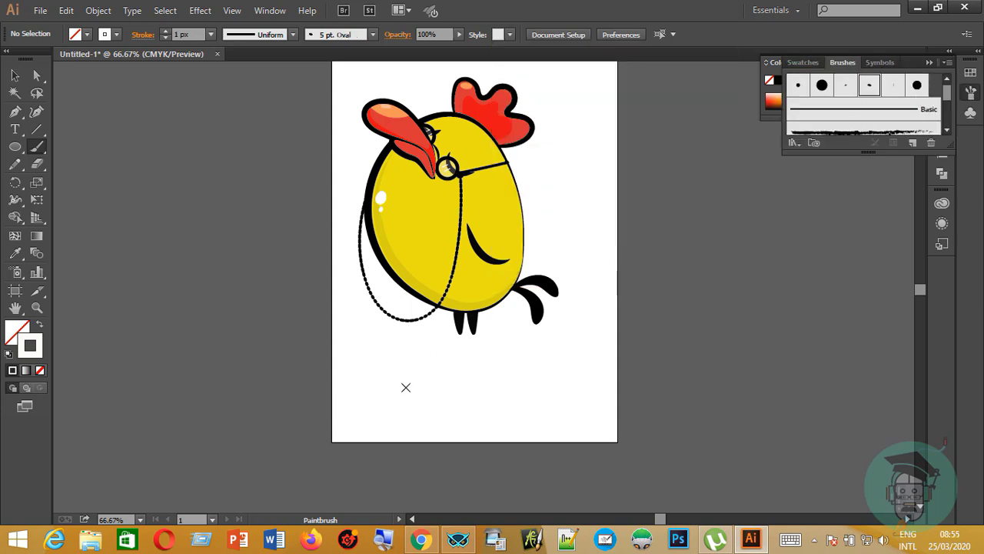
double_click(38, 346)
click(877, 217)
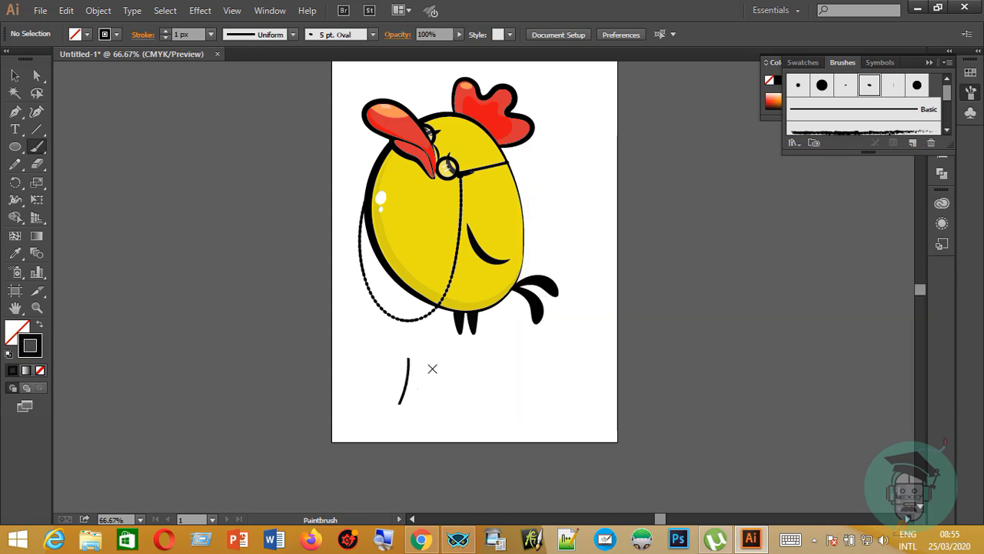
mouse_move(436, 363)
mouse_down()
mouse_move(428, 398)
mouse_move(444, 385)
mouse_move(448, 392)
mouse_move(449, 373)
mouse_move(487, 380)
mouse_up()
key(v)
drag(371, 355, 496, 404)
key(Delete)
Handwrite "I like CHICKEN" on two lines below the bird with the Paintbrush tool
click(36, 147)
mouse_move(429, 361)
mouse_down()
mouse_move(460, 360)
mouse_move(448, 399)
mouse_move(462, 376)
mouse_move(479, 382)
mouse_move(475, 394)
mouse_move(488, 377)
mouse_move(480, 382)
mouse_move(504, 378)
mouse_up()
click(457, 371)
mouse_move(435, 413)
mouse_down()
mouse_move(435, 425)
mouse_move(486, 422)
mouse_move(498, 407)
mouse_up()
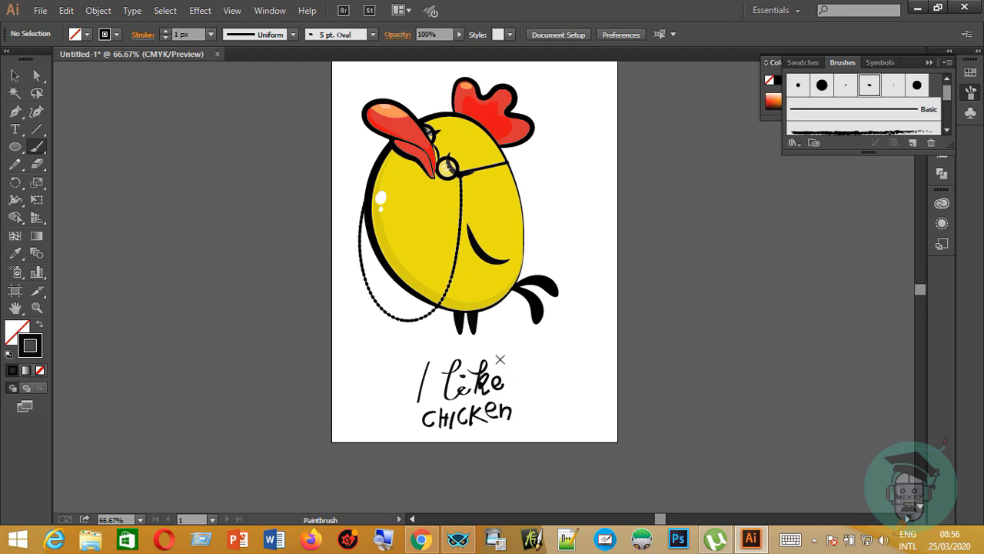
Select the whole bird without the lettering and place a copy of it beside the artboard
click(15, 75)
scroll(340, 130, up, 1)
drag(349, 101, 581, 376)
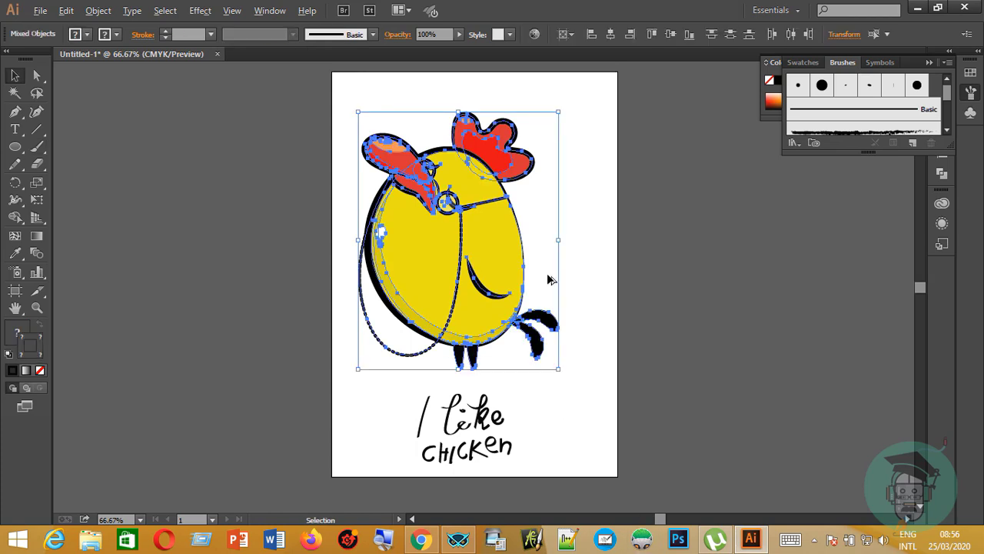
alt+drag(473, 252, 766, 297)
Delete the hanging cord, the lower lens and the glasses' side arm from the copied bird
click(721, 407)
click(717, 394)
key(Delete)
click(740, 245)
key(Delete)
click(778, 247)
key(Delete)
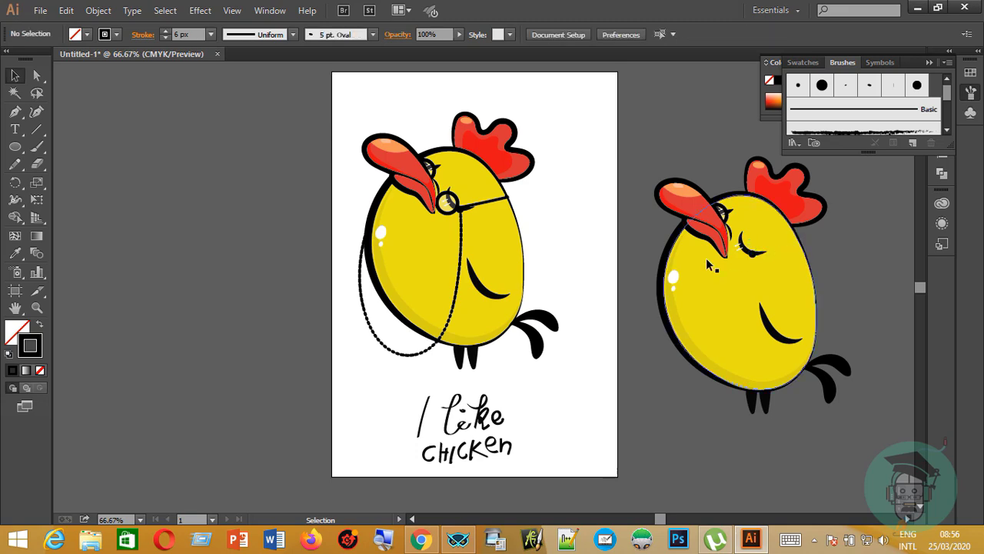
Delete the remaining lens highlights and the upper lens from the copied bird
click(740, 247)
key(ctrl+plus)
key(ctrl+plus)
drag(660, 522, 671, 522)
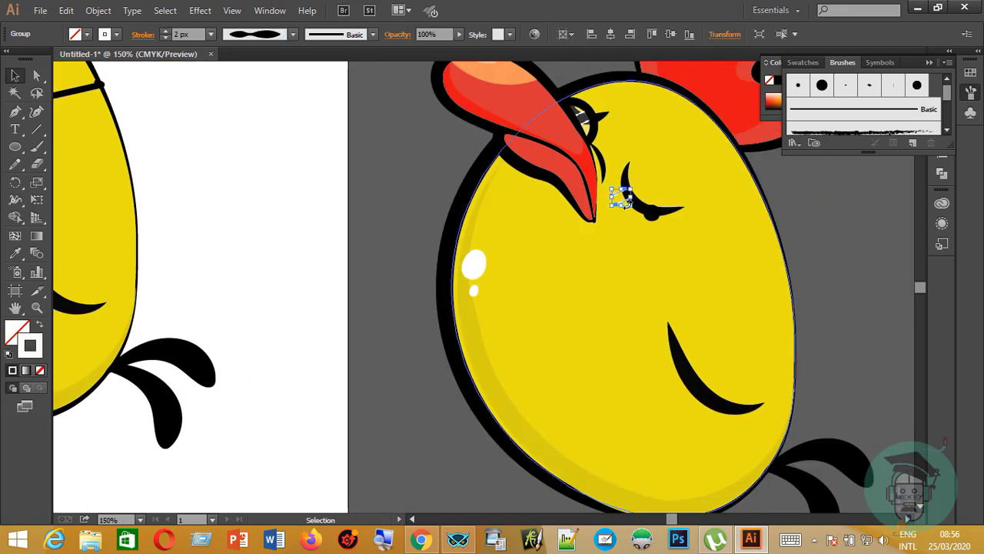
key(Delete)
click(586, 114)
key(Delete)
click(575, 113)
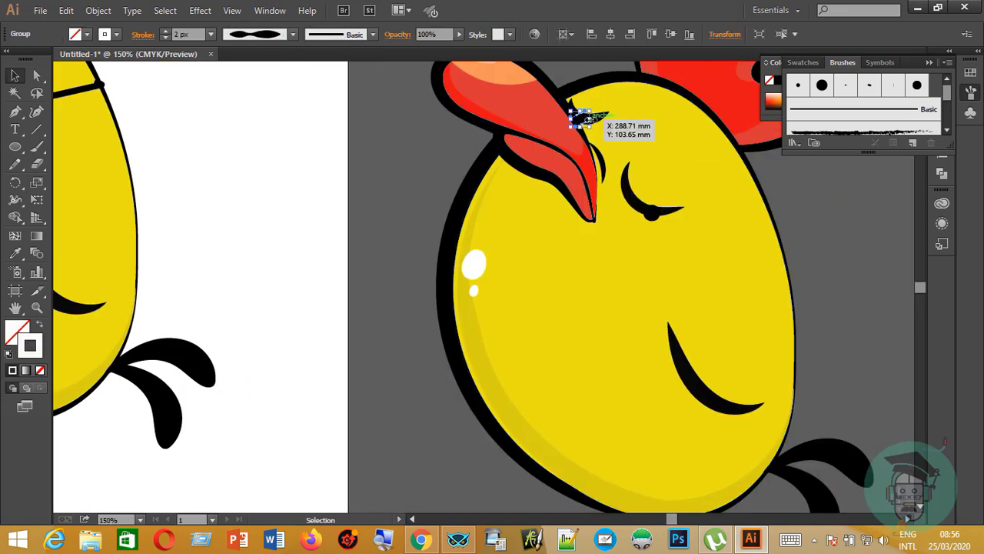
key(Delete)
Group all the parts of the copied bird
scroll(576, 334, up, 4)
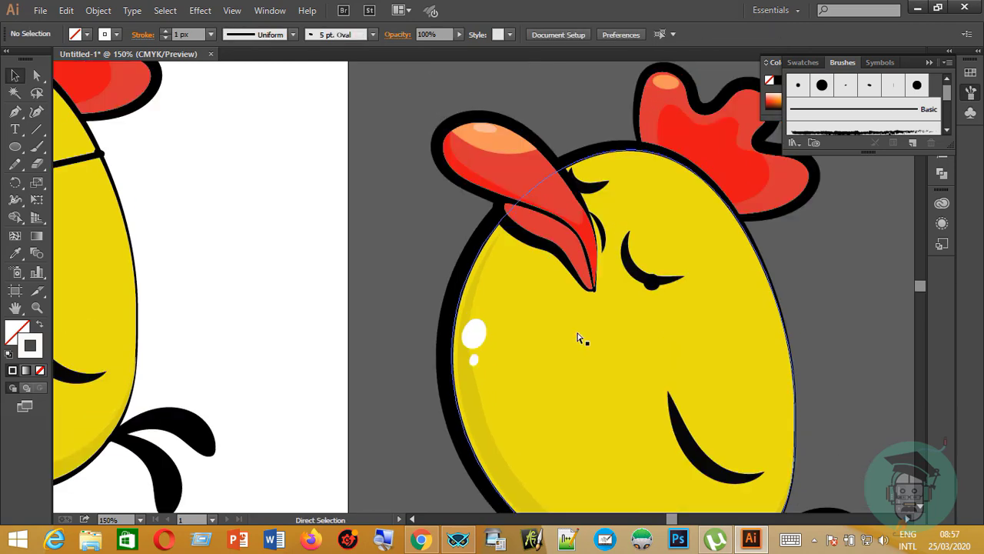
key(ctrl+minus)
key(ctrl+minus)
drag(455, 159, 624, 486)
key(ctrl+g)
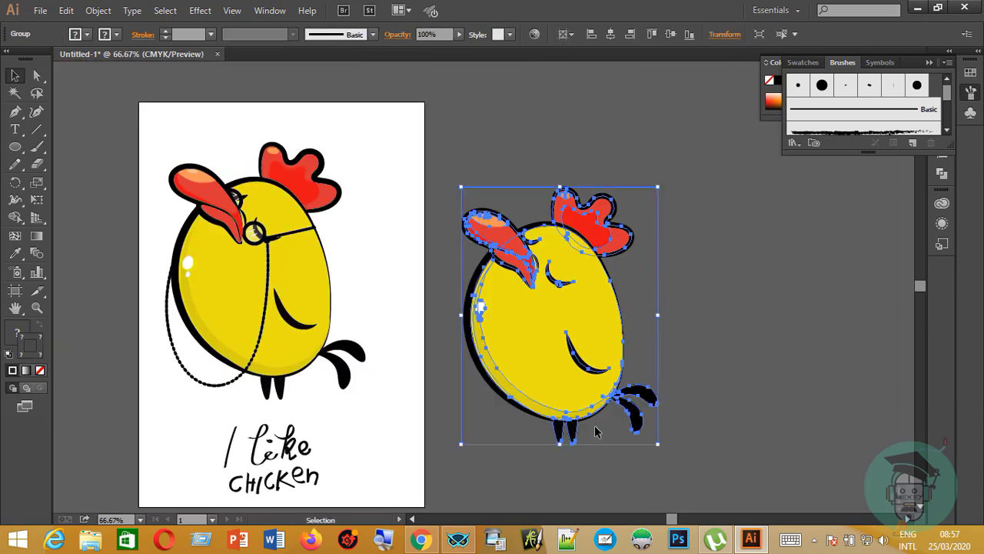
Reflect the grouped bird copy across the vertical axis
right_click(570, 461)
mouse_move(625, 427)
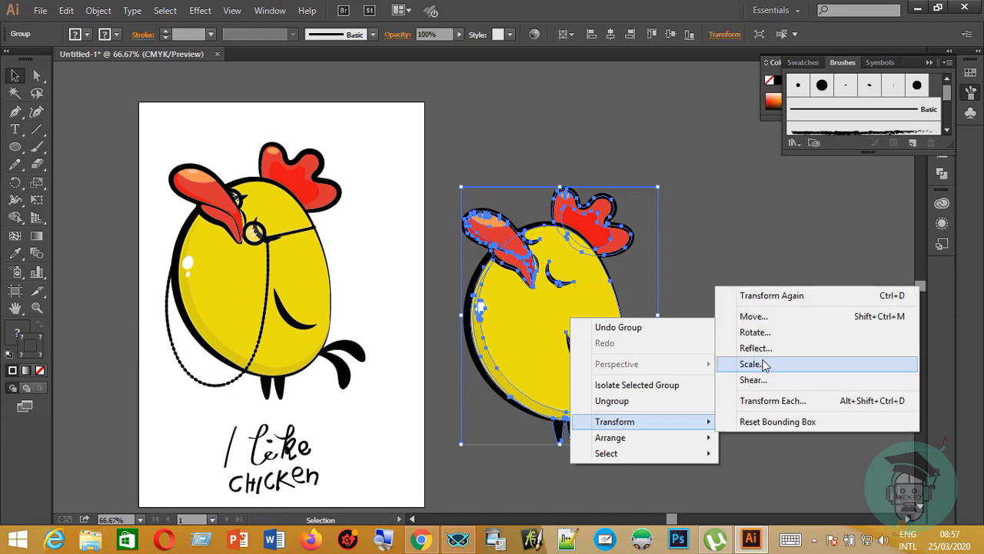
click(766, 348)
click(770, 329)
click(876, 361)
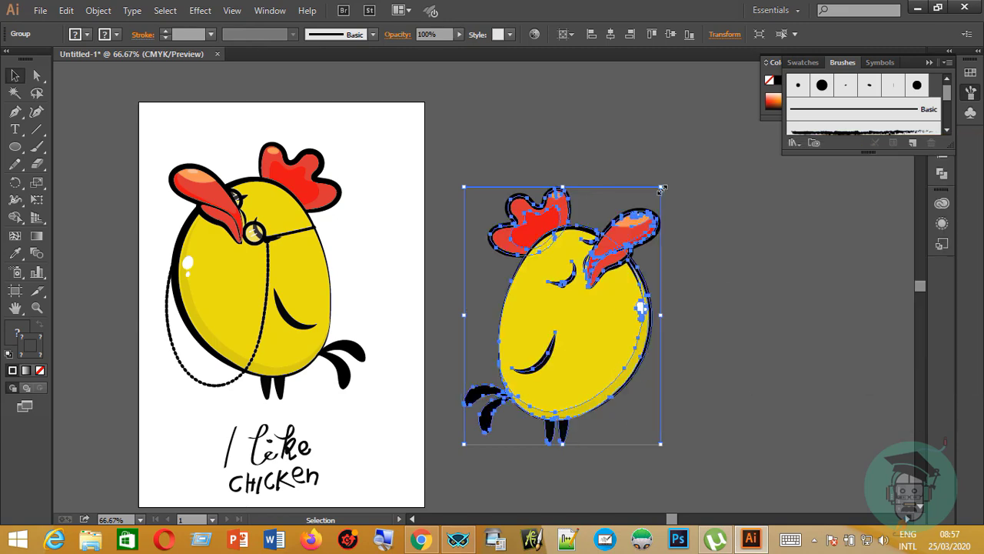
Expand the appearance of the mirrored bird group and expand its objects into plain shapes
click(98, 10)
click(132, 180)
click(98, 10)
click(131, 161)
click(496, 338)
Shrink the mirrored bird to roughly the lettering's height and place it just after the word "like"
drag(660, 187, 367, 368)
scroll(597, 239, down, 2)
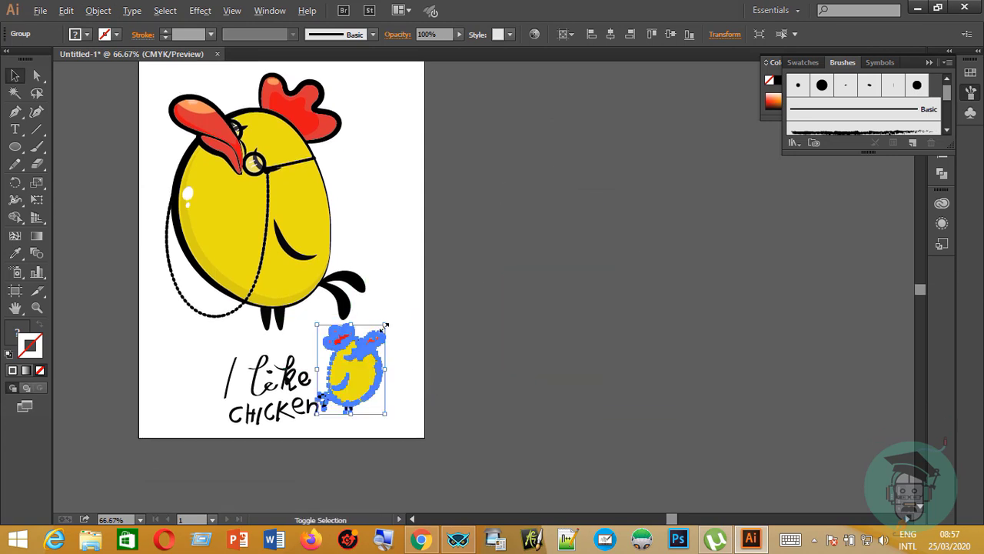
drag(385, 328, 330, 374)
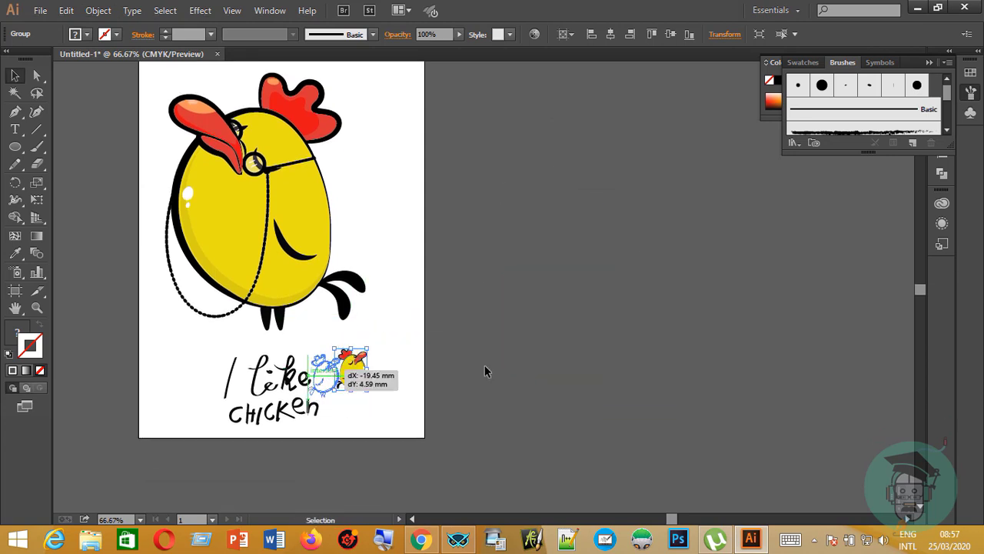
click(482, 371)
Select the large bird, the lettering and the small bird together and shift them rightward to centre them on the artboard
scroll(476, 365, down, 2)
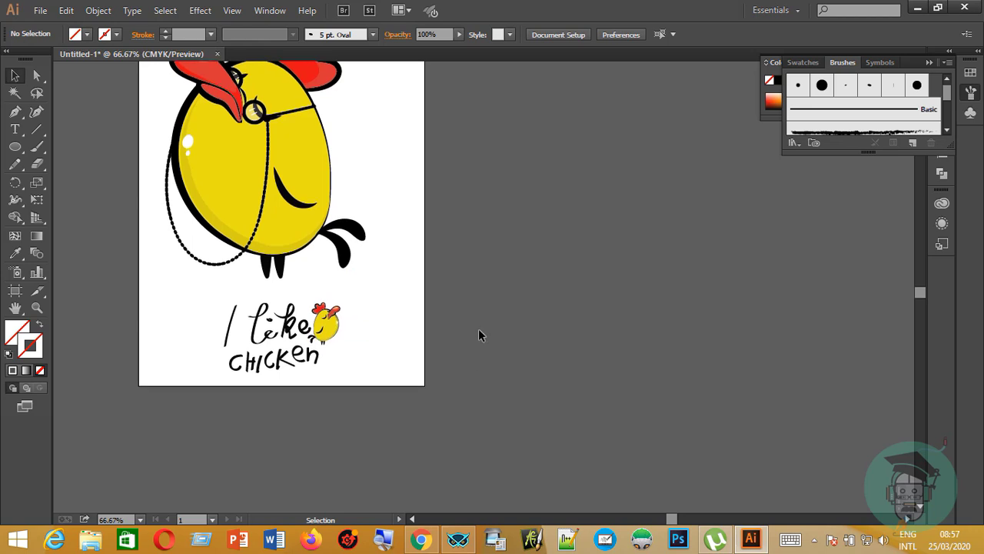
scroll(478, 335, up, 3)
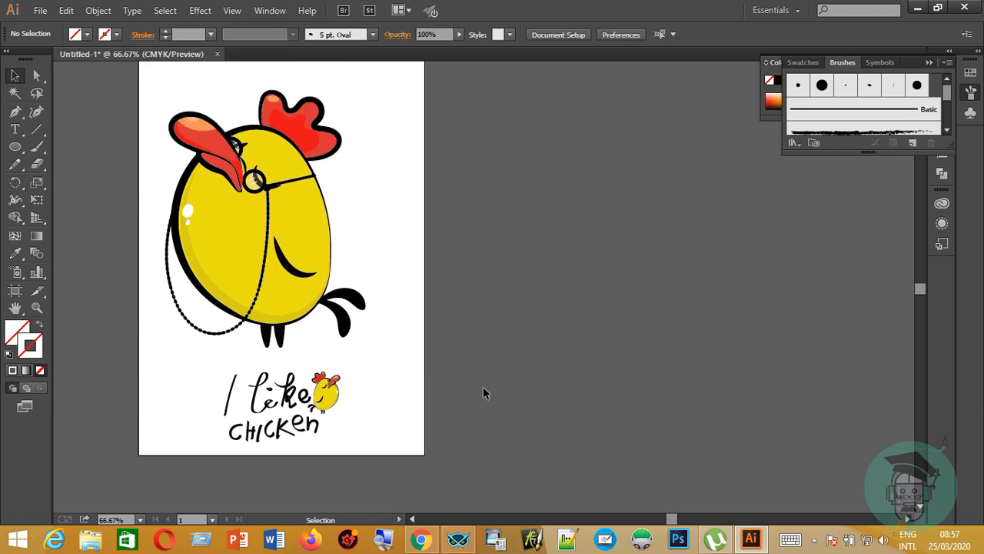
scroll(432, 329, up, 2)
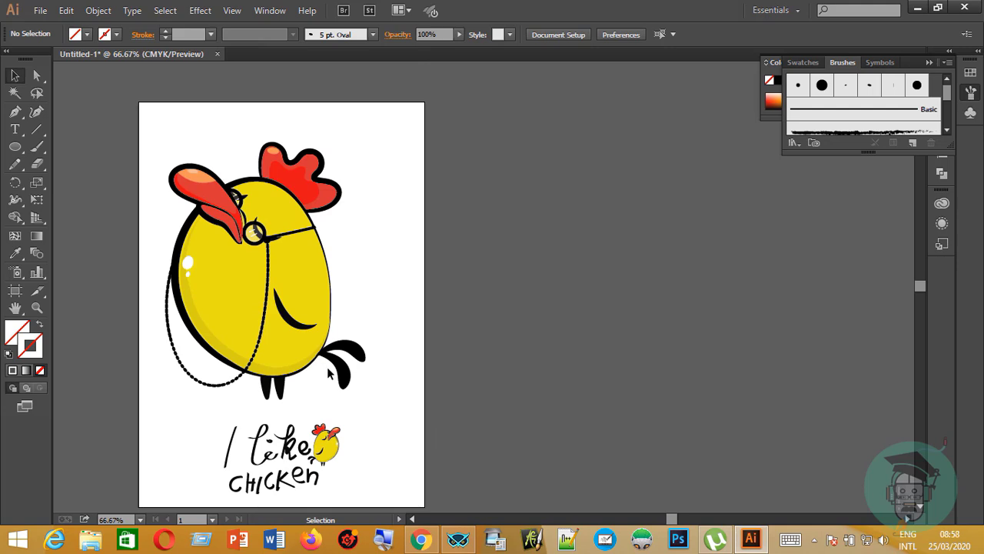
key(ctrl+minus)
drag(228, 144, 434, 450)
drag(332, 289, 385, 286)
click(487, 291)
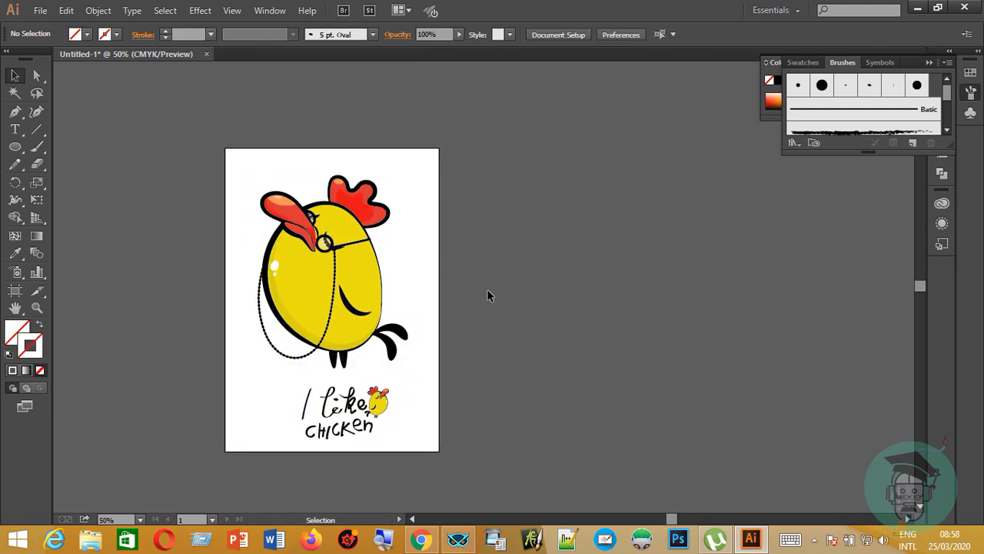